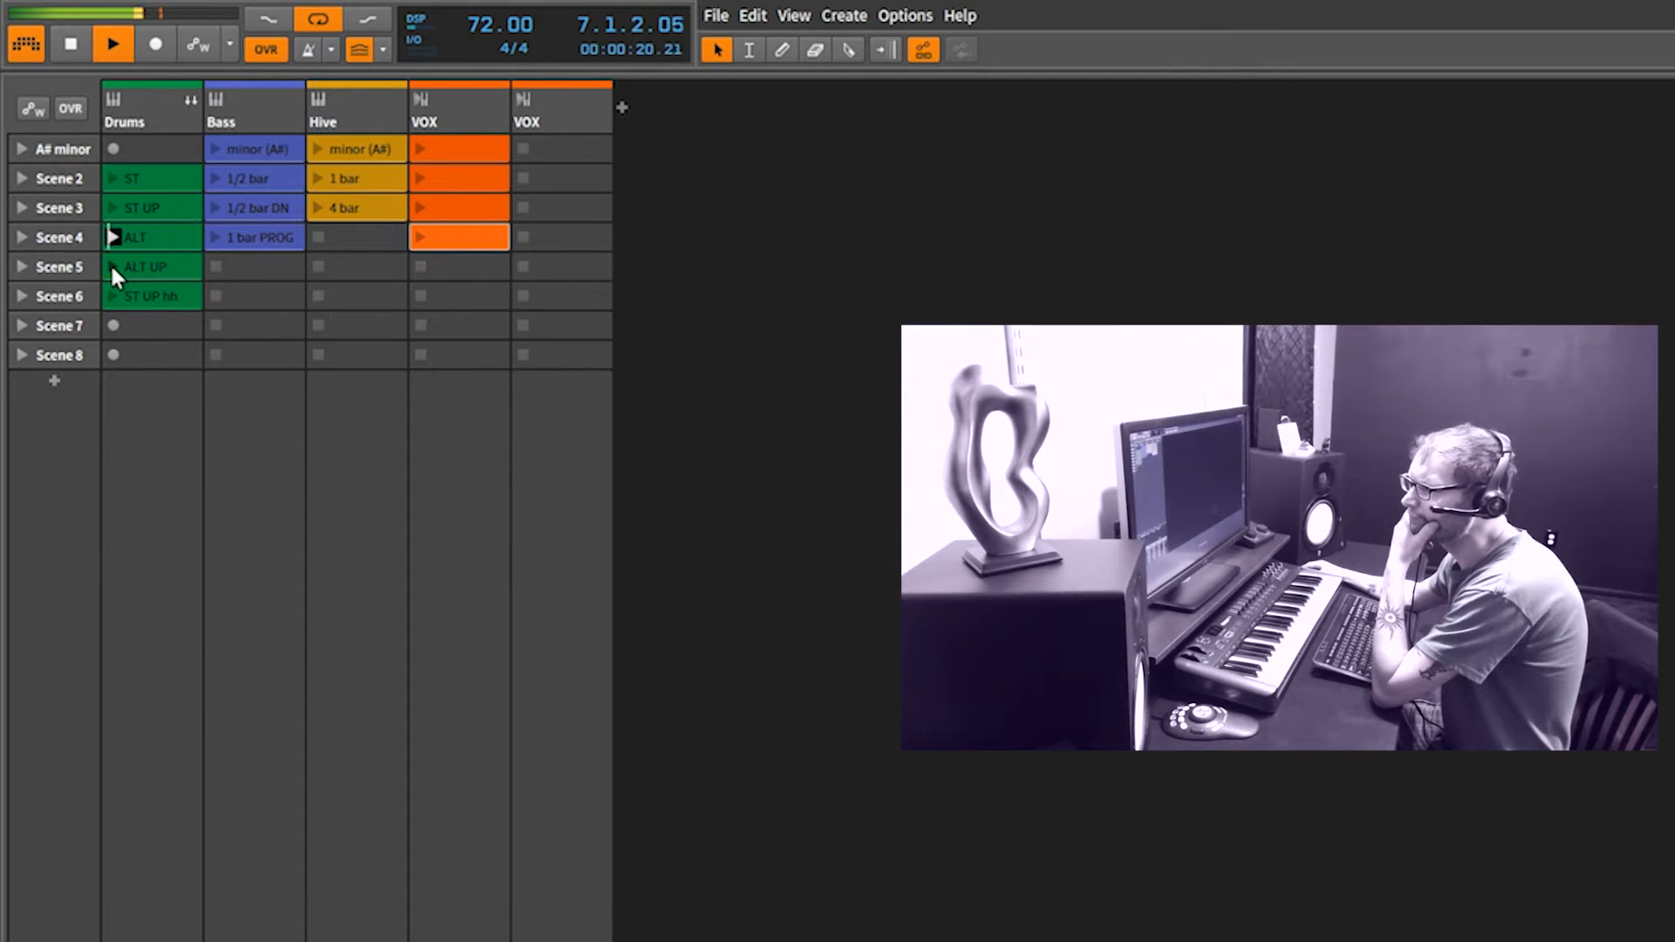
Audition the Drums clips ALT UP and ST UP hh and the Bass clips 1/2 bar, 1/2 bar DN and 1 bar PROG.
click(112, 266)
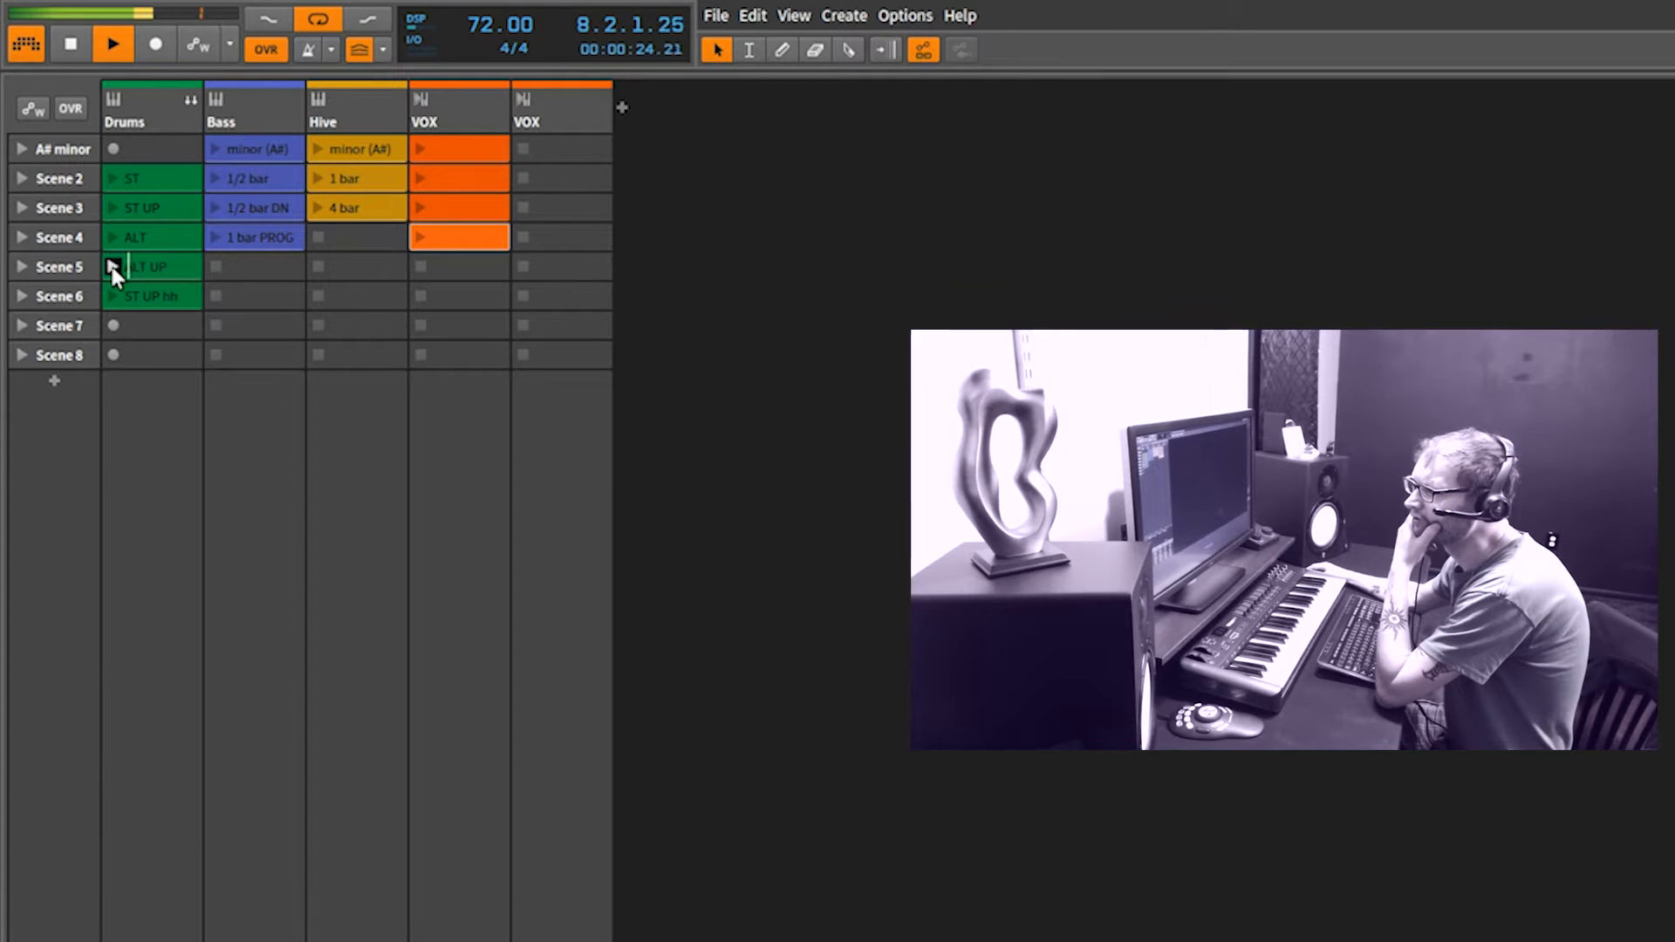
click(110, 297)
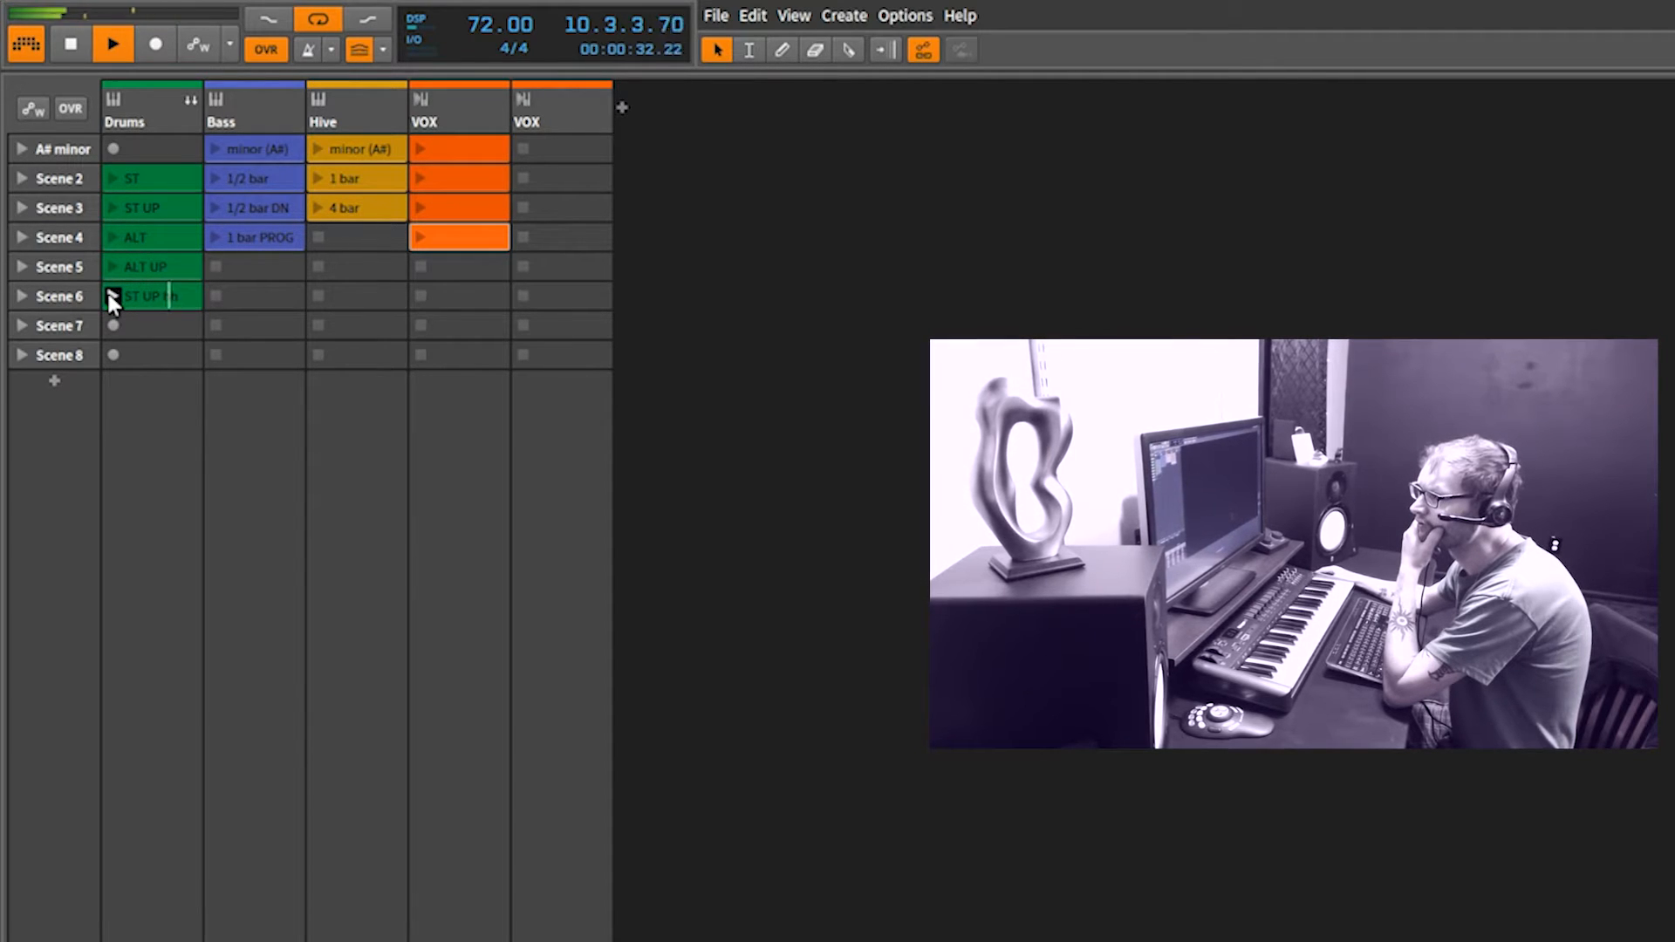
click(211, 173)
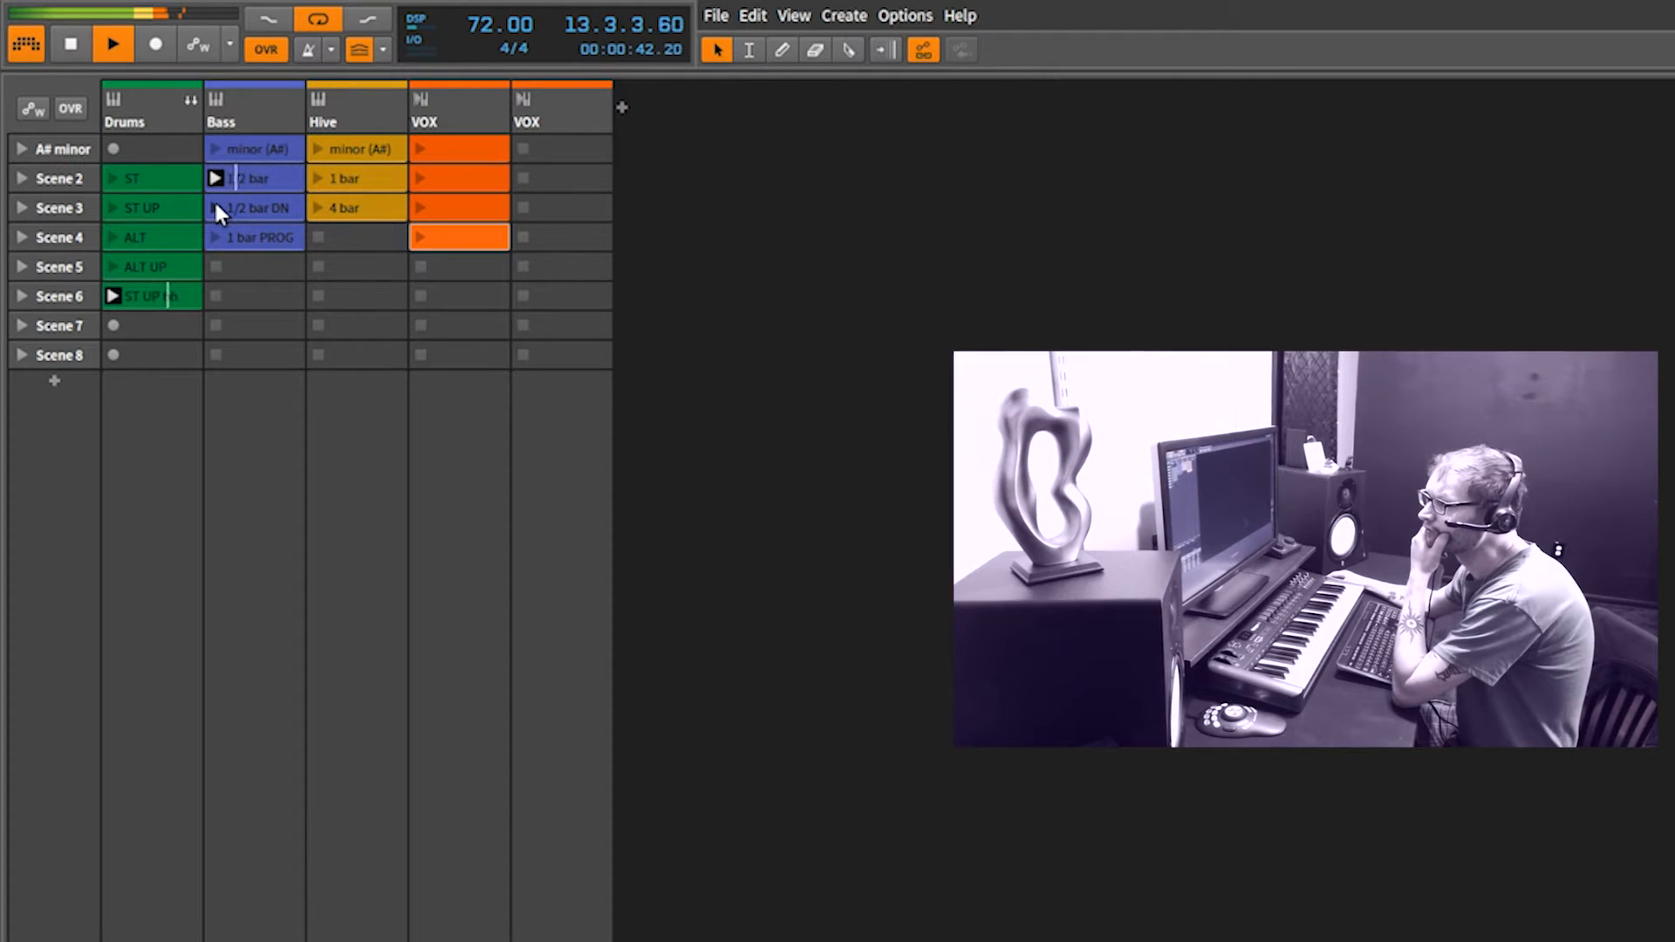
click(215, 207)
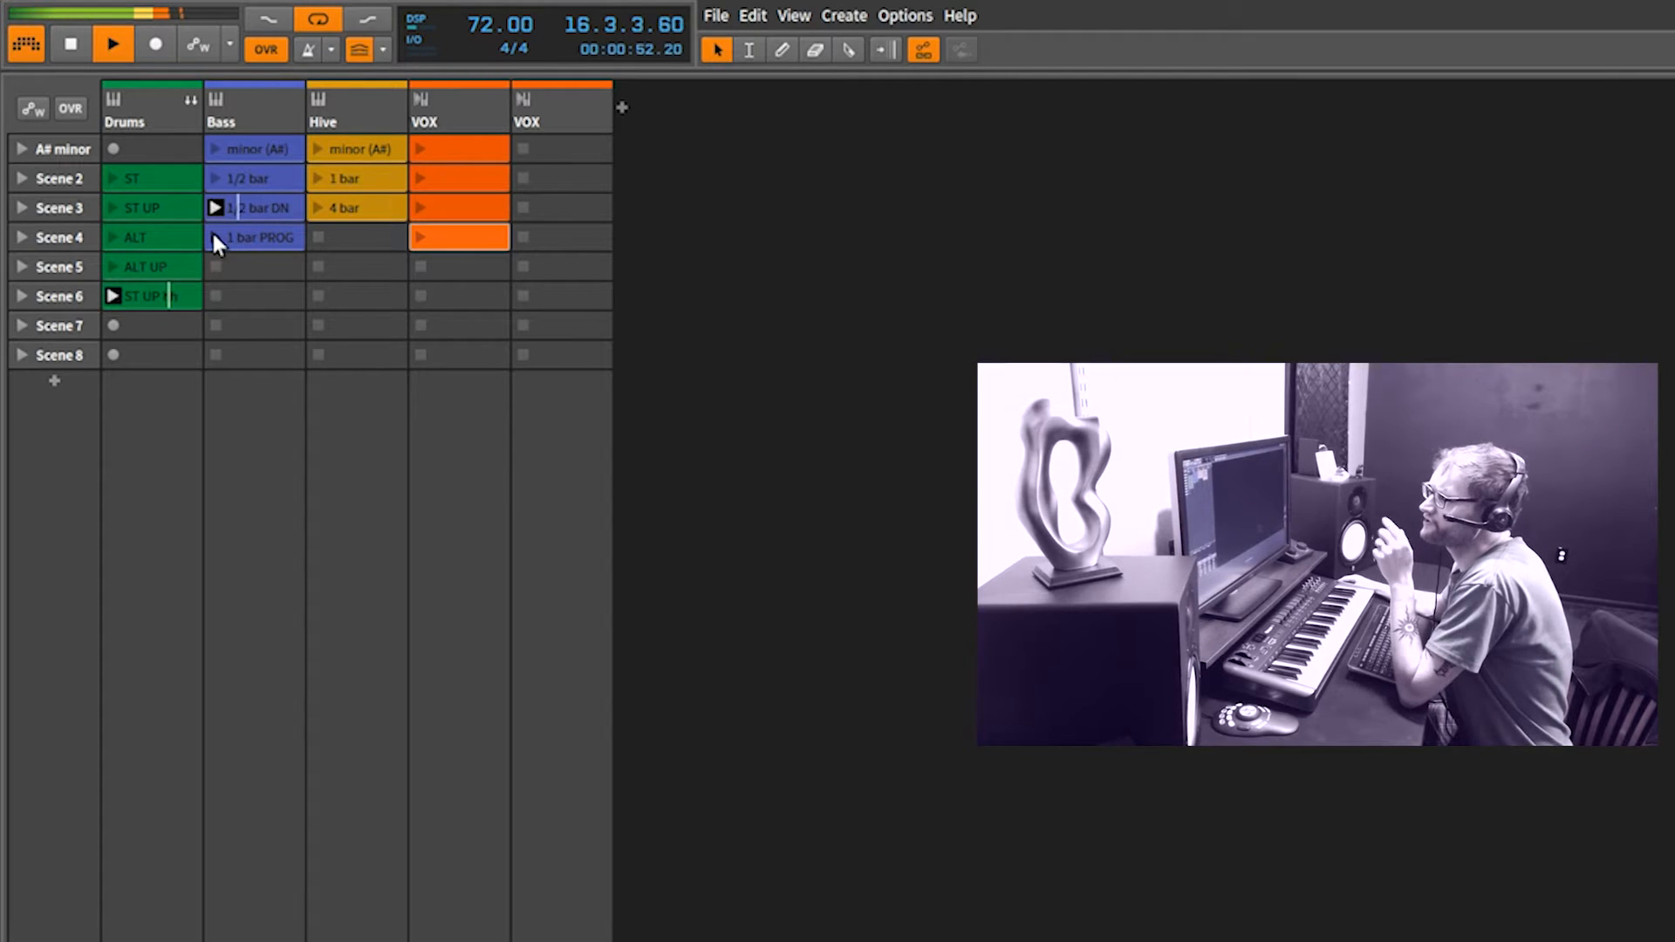
click(215, 238)
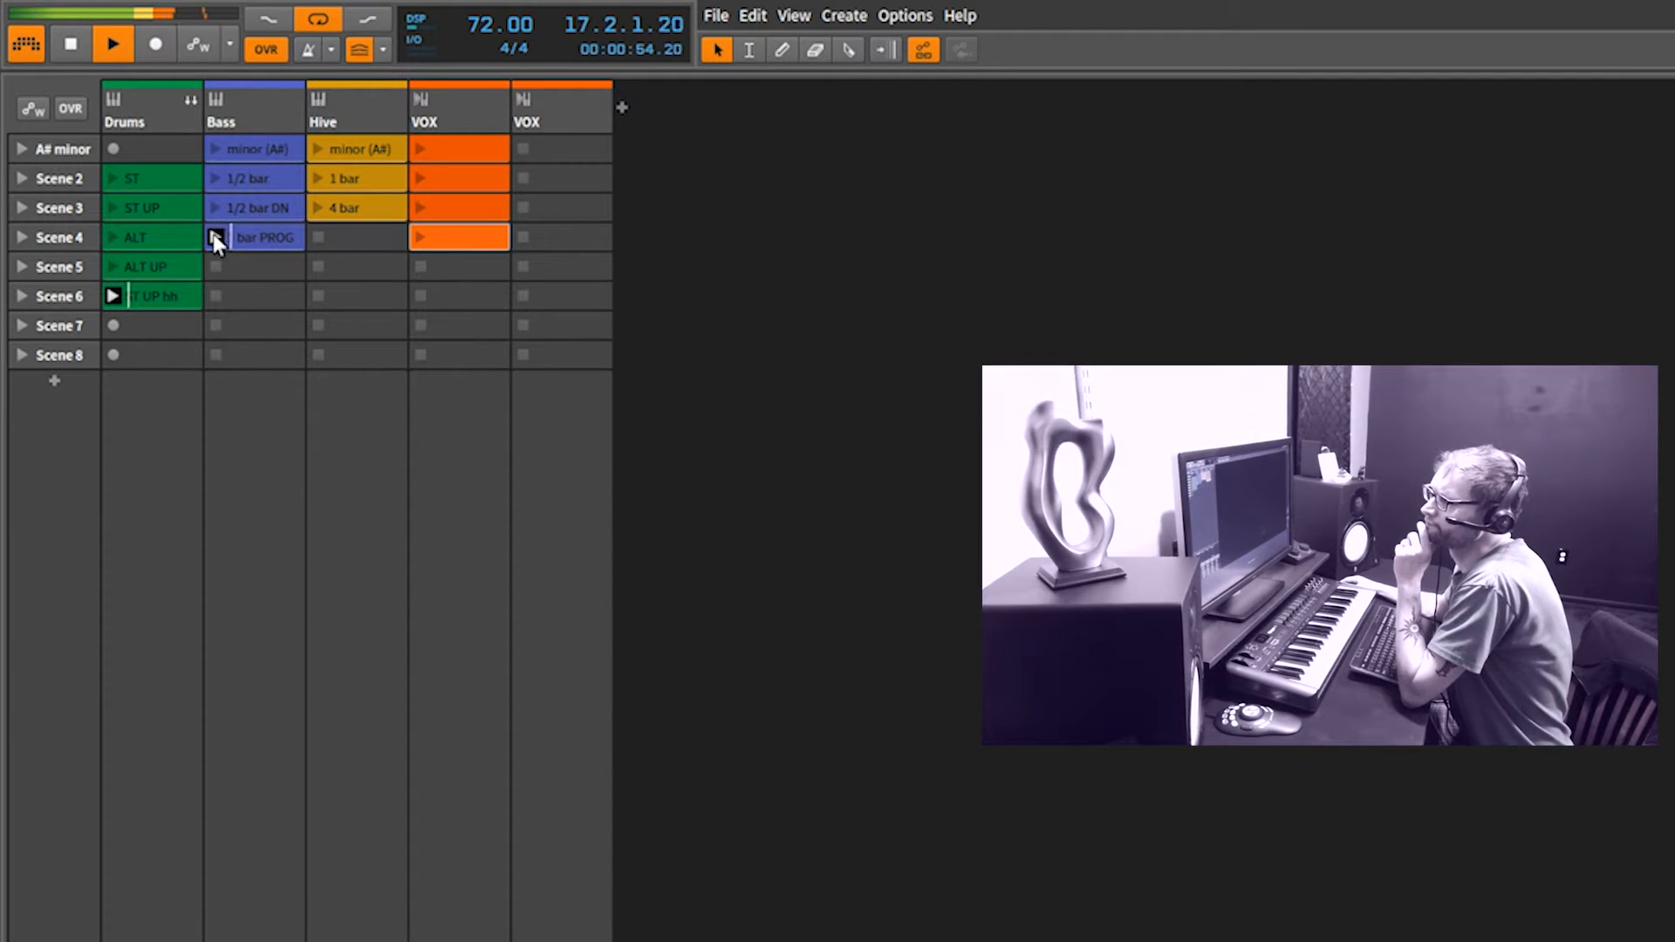
Audition the Hive clips 1 bar and 4 bar, and select the 4 bar clip.
click(316, 179)
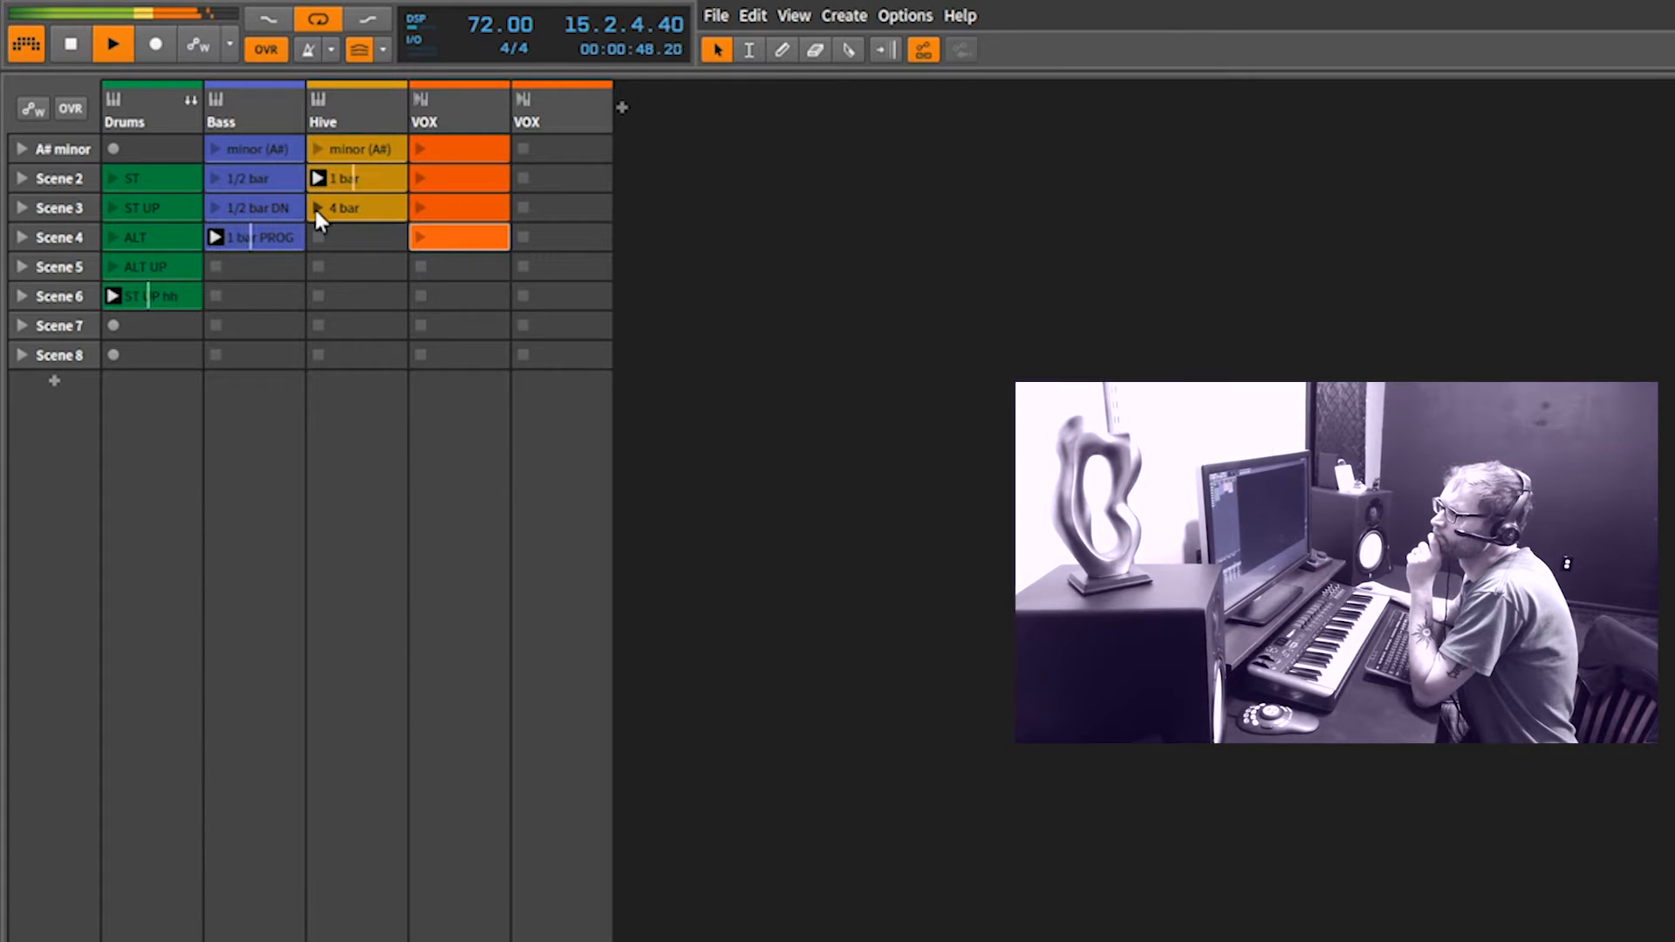
click(317, 208)
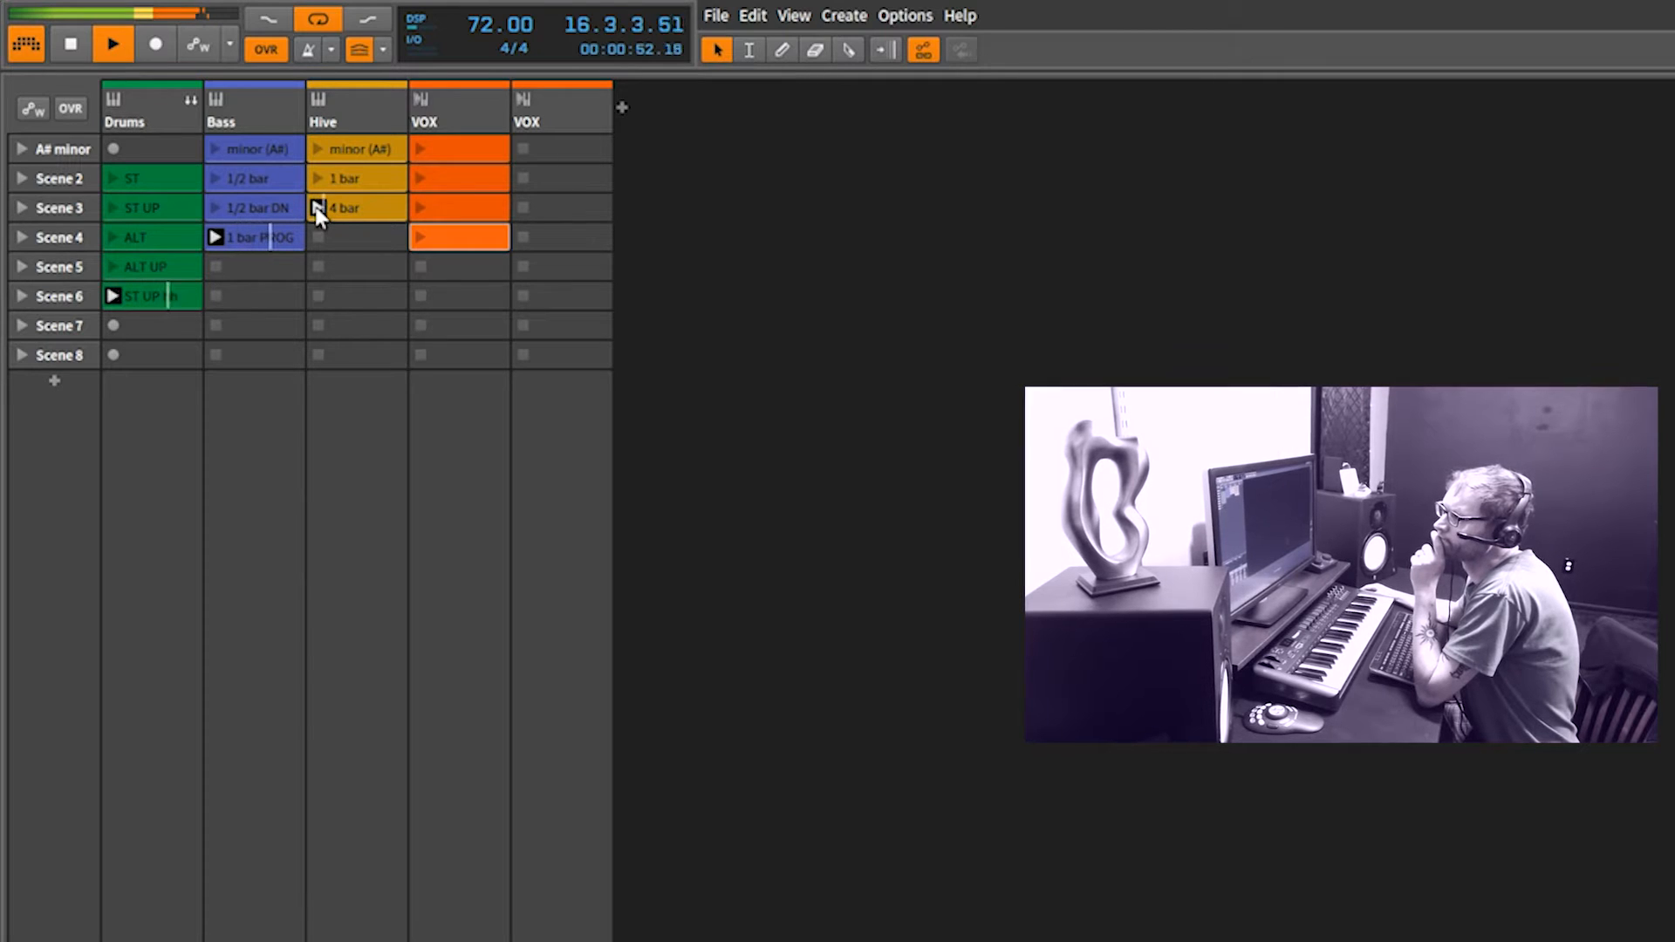
click(369, 206)
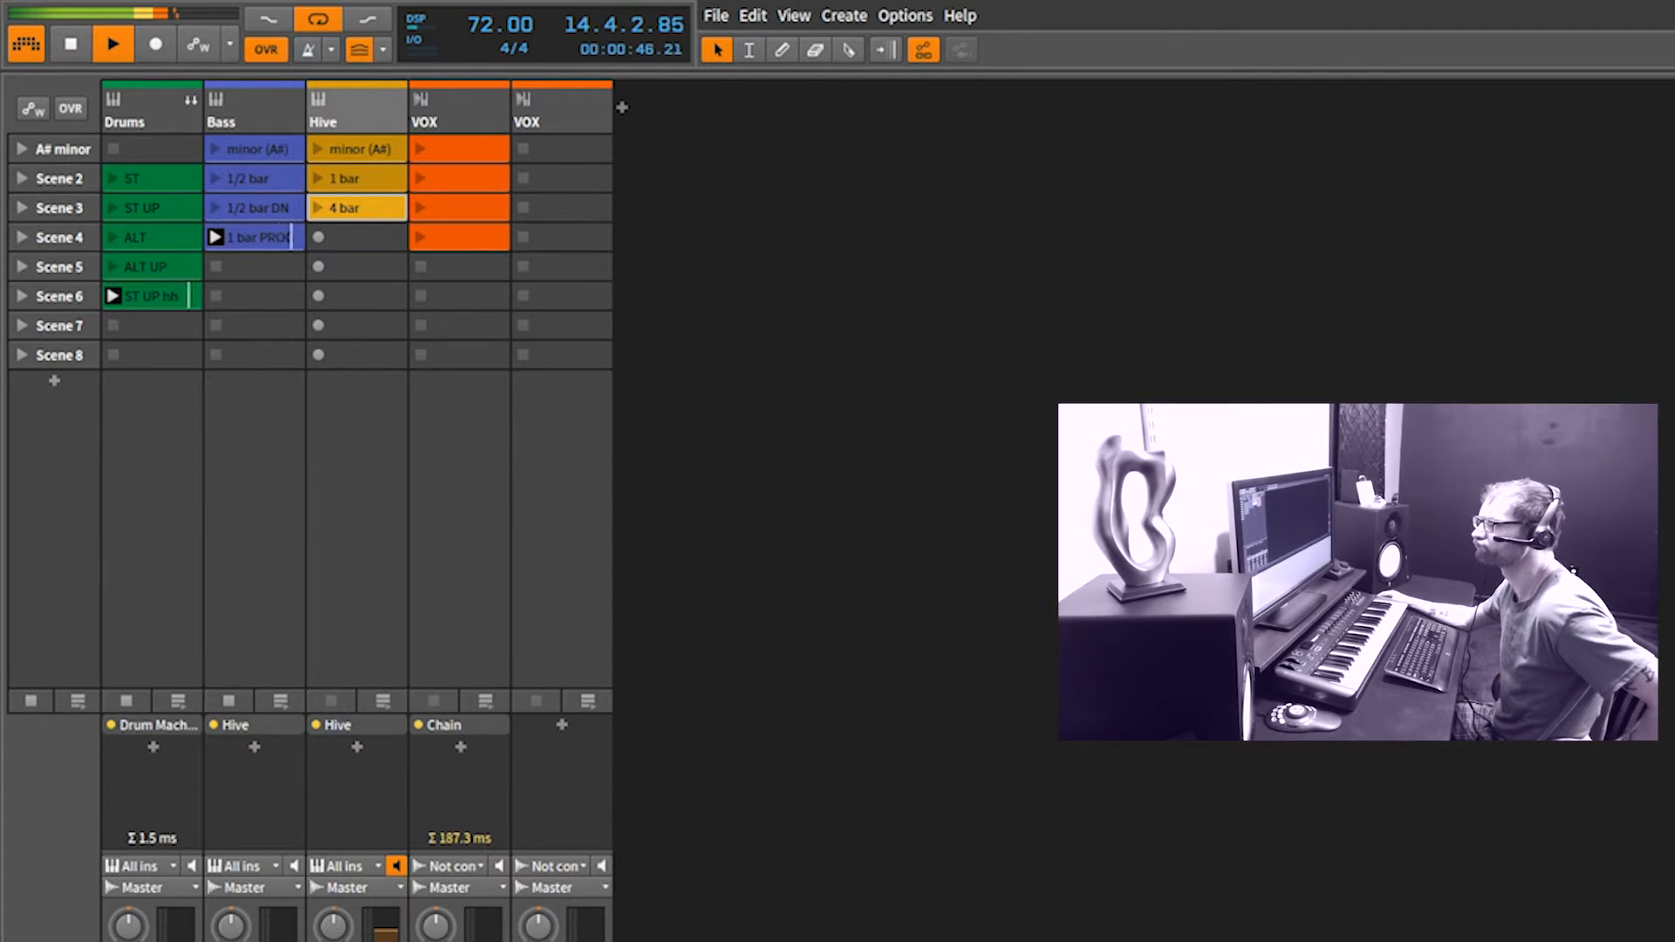
Show the arrangement timeline beside the clip launcher and switch all tracks back to arranger playback.
key(alt+1)
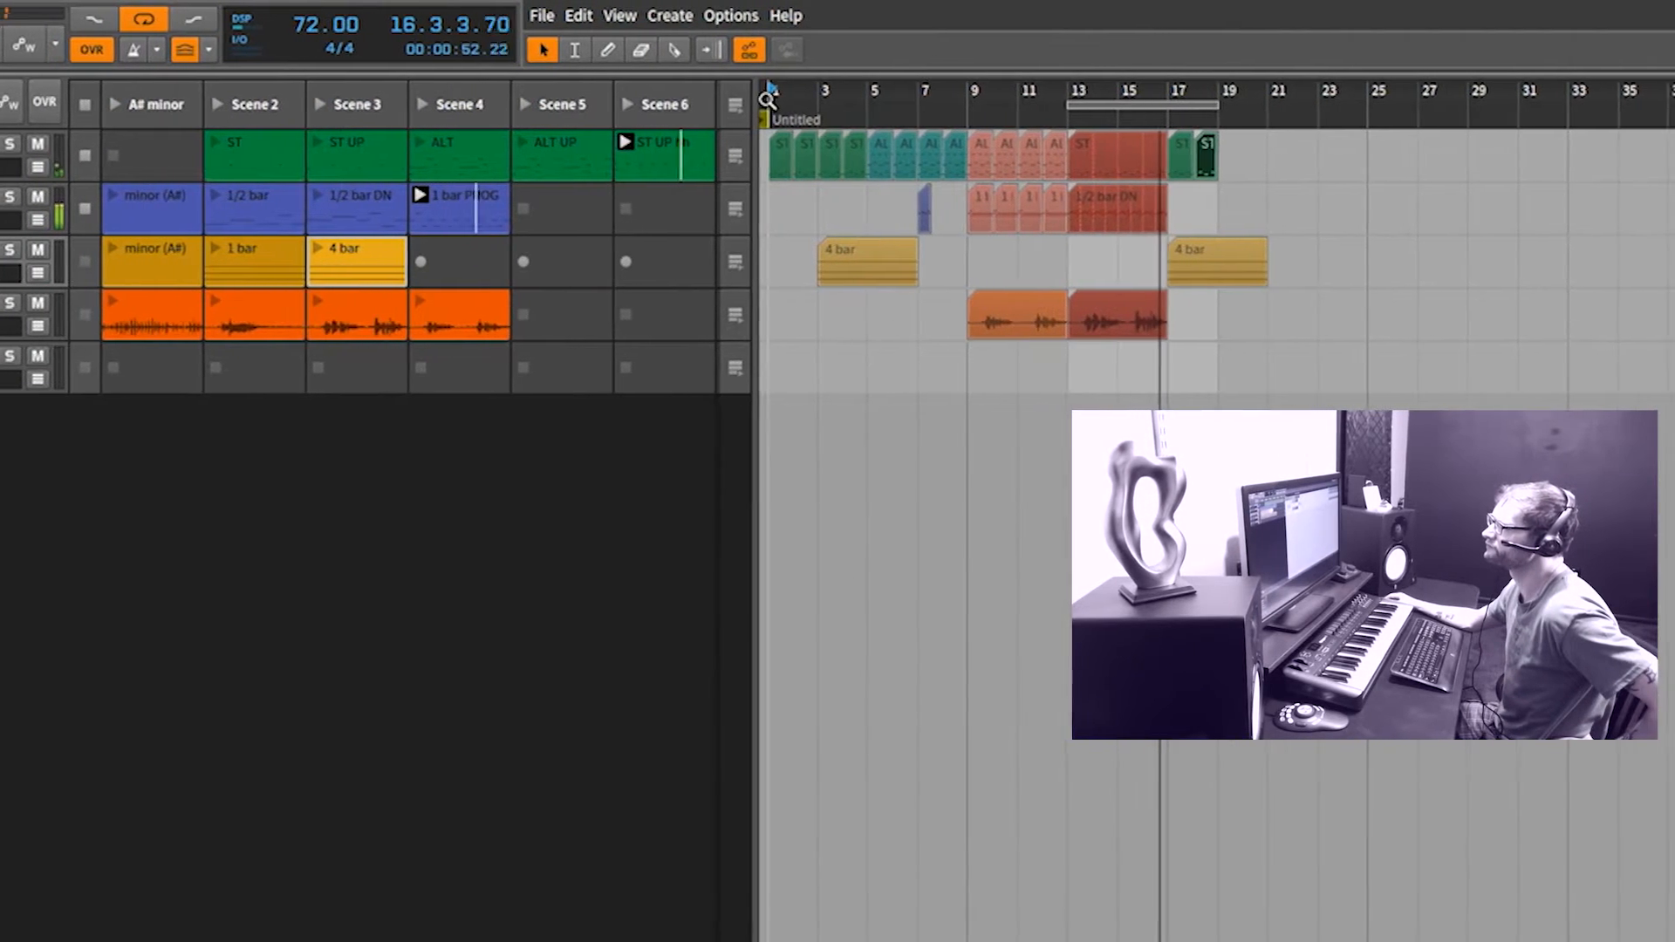
double_click(752, 99)
click(713, 108)
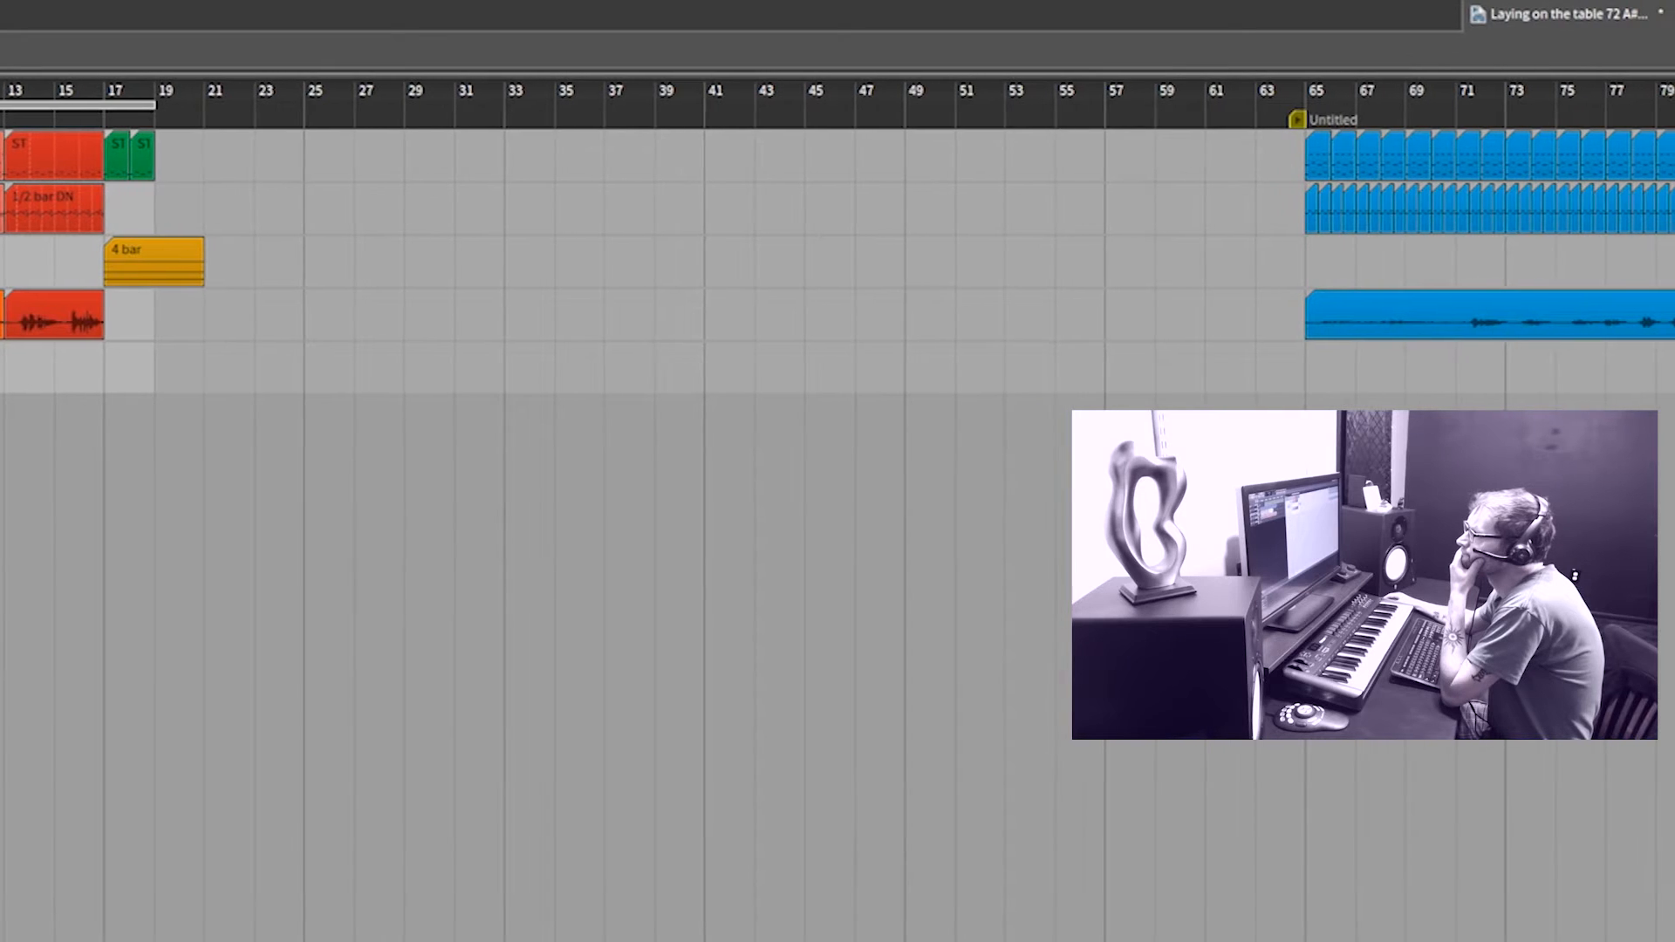
Examine the arranged drum, bass, Hive and vocal clips along the timeline, marking the empty Hive range from about bar 9.5 to 13.
scroll(838, 471, down, 3)
scroll(837, 471, up, 10)
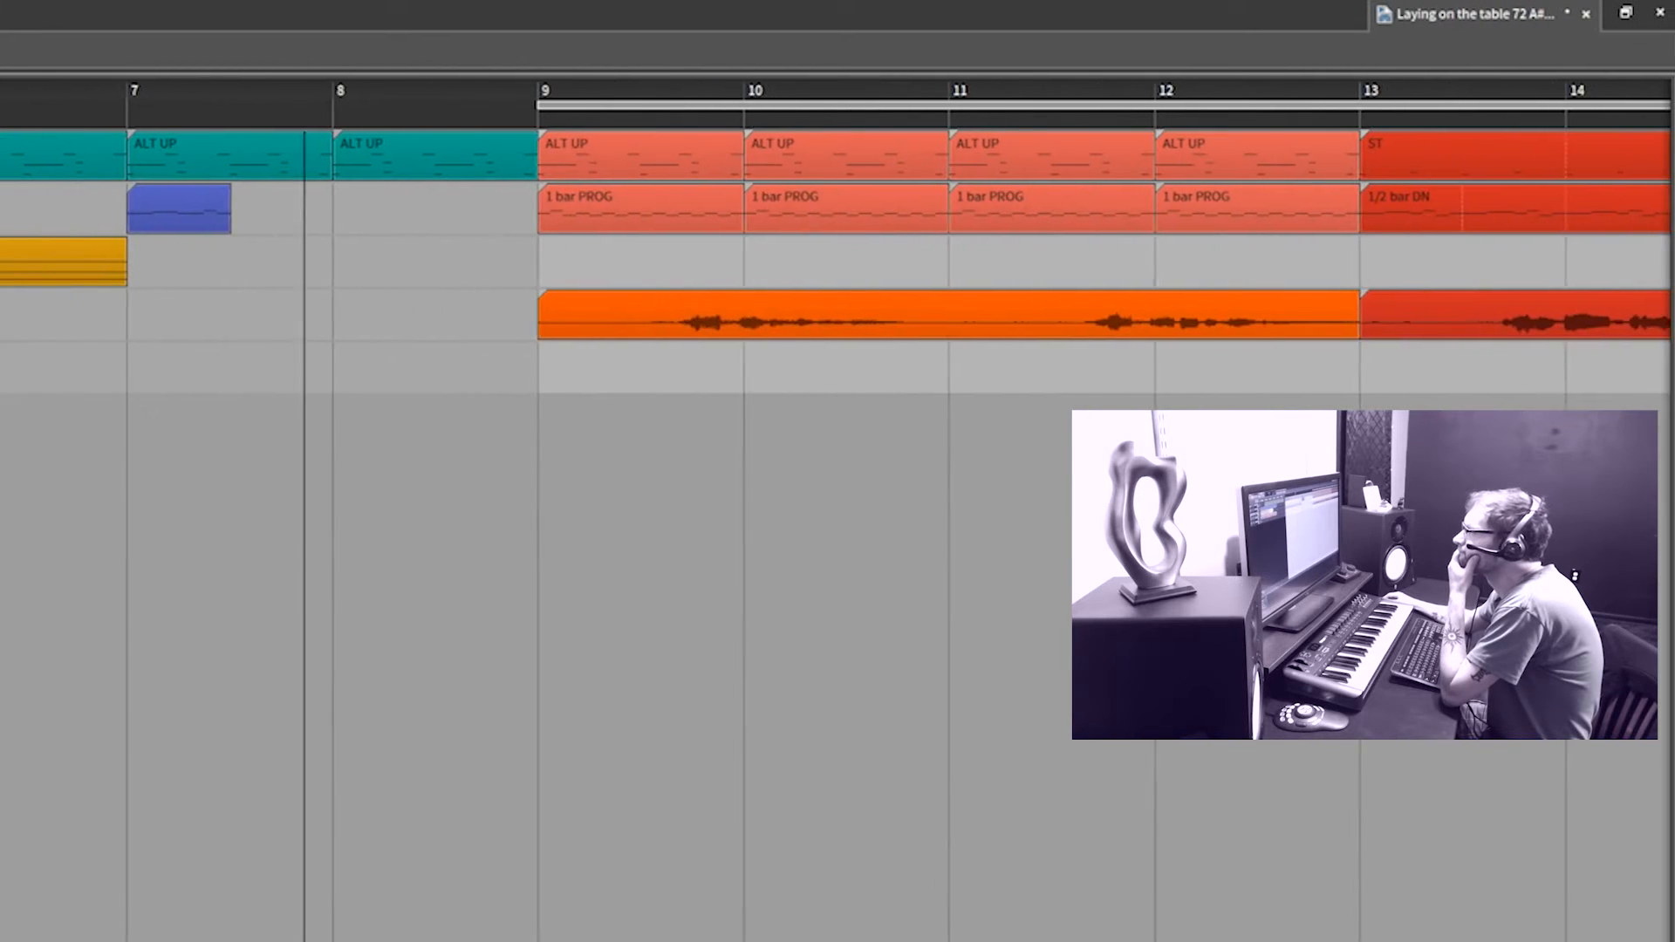
scroll(838, 471, down, 2)
scroll(837, 471, down, 4)
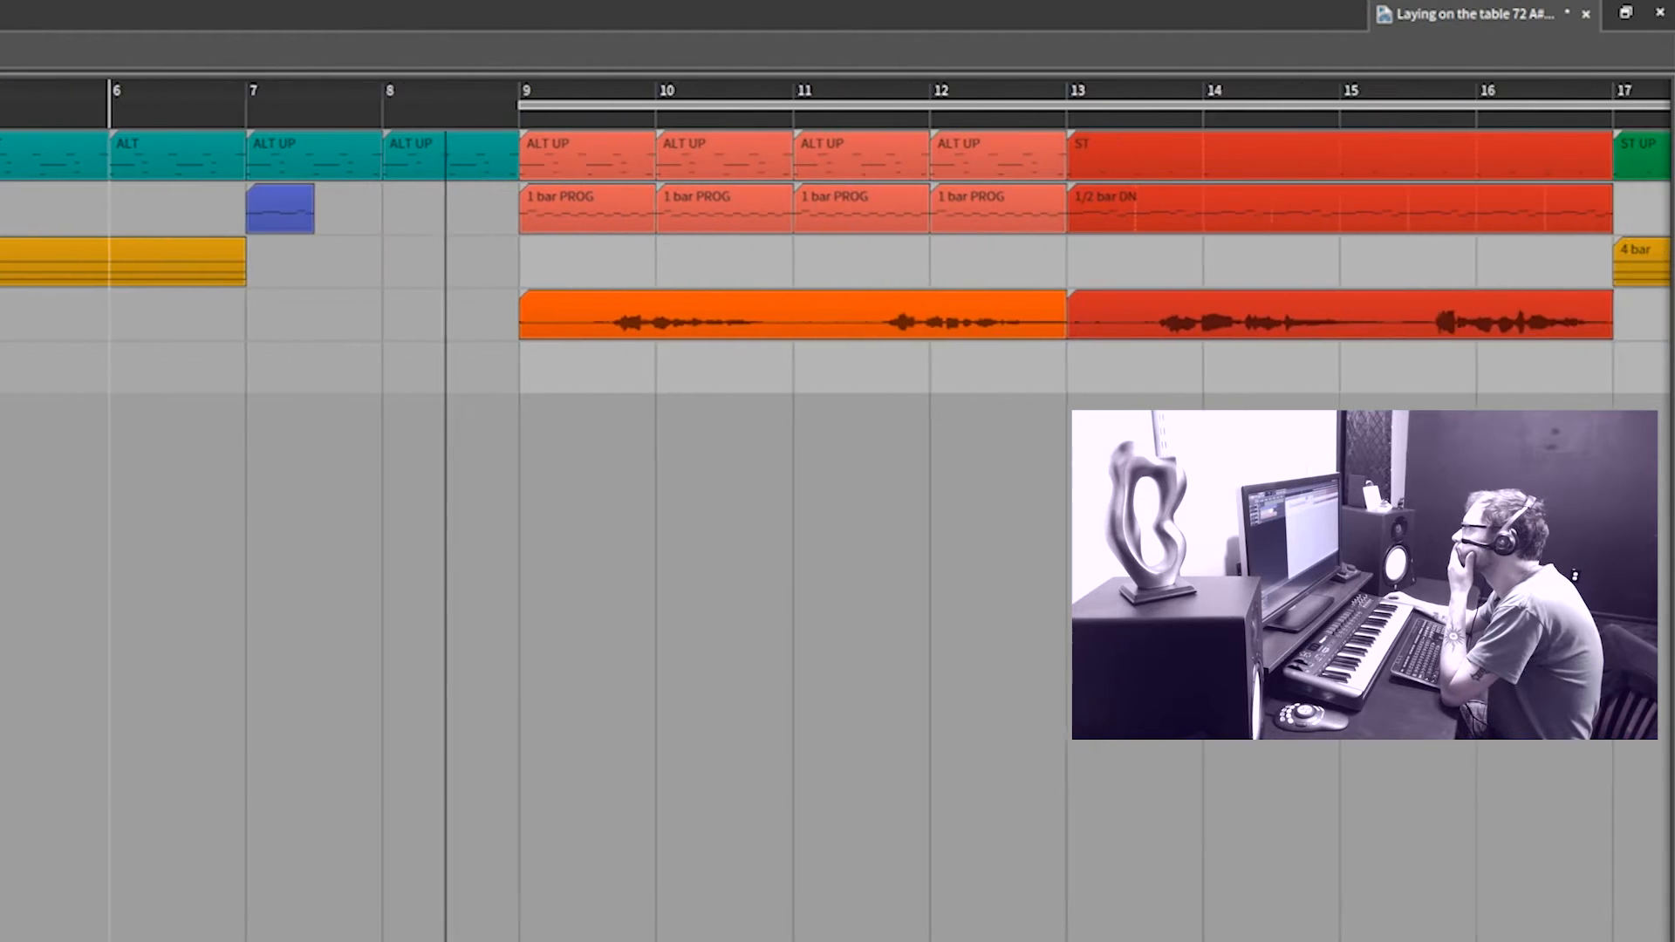
scroll(415, 262, up, 1)
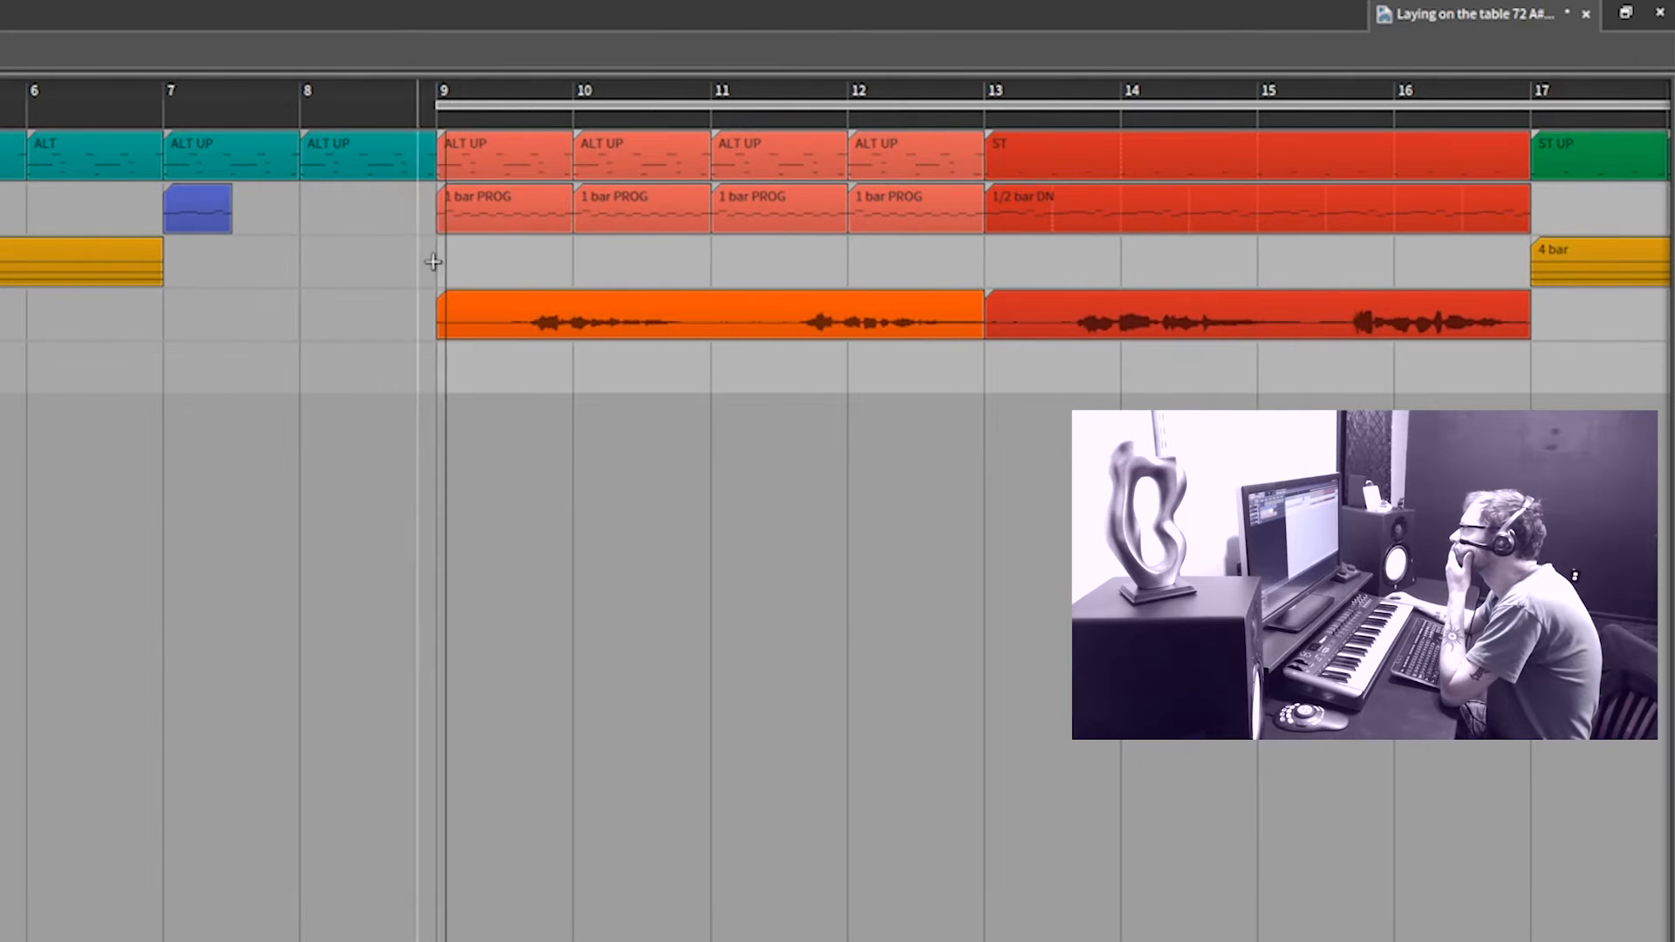
drag(506, 247, 980, 239)
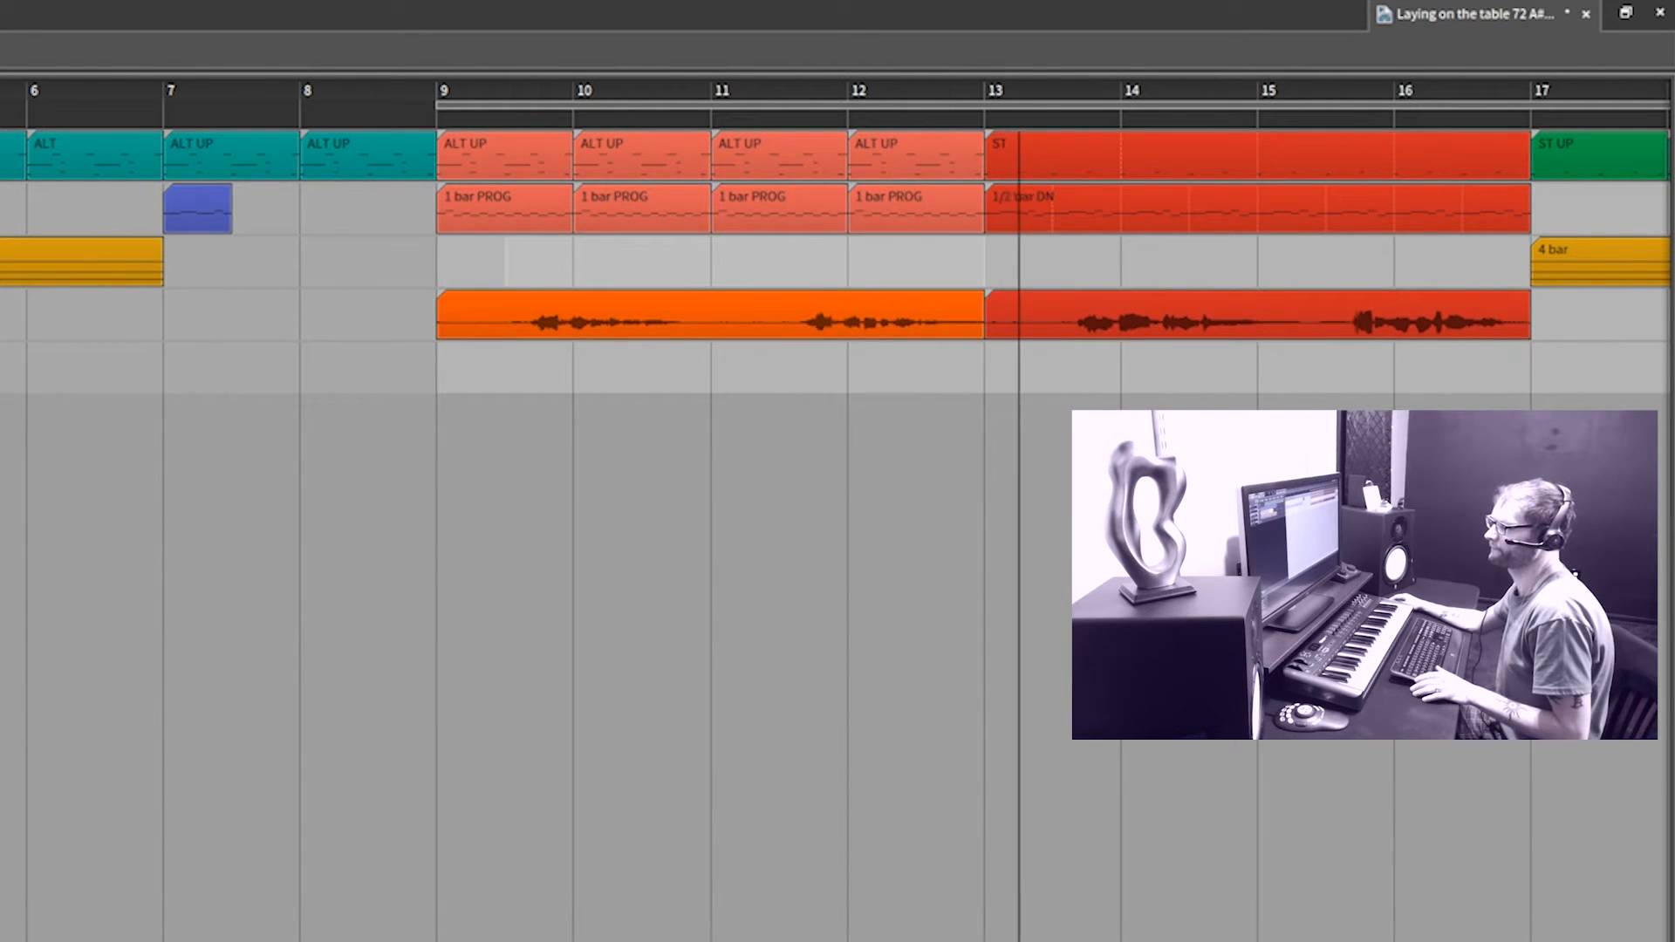
scroll(838, 524, down, 5)
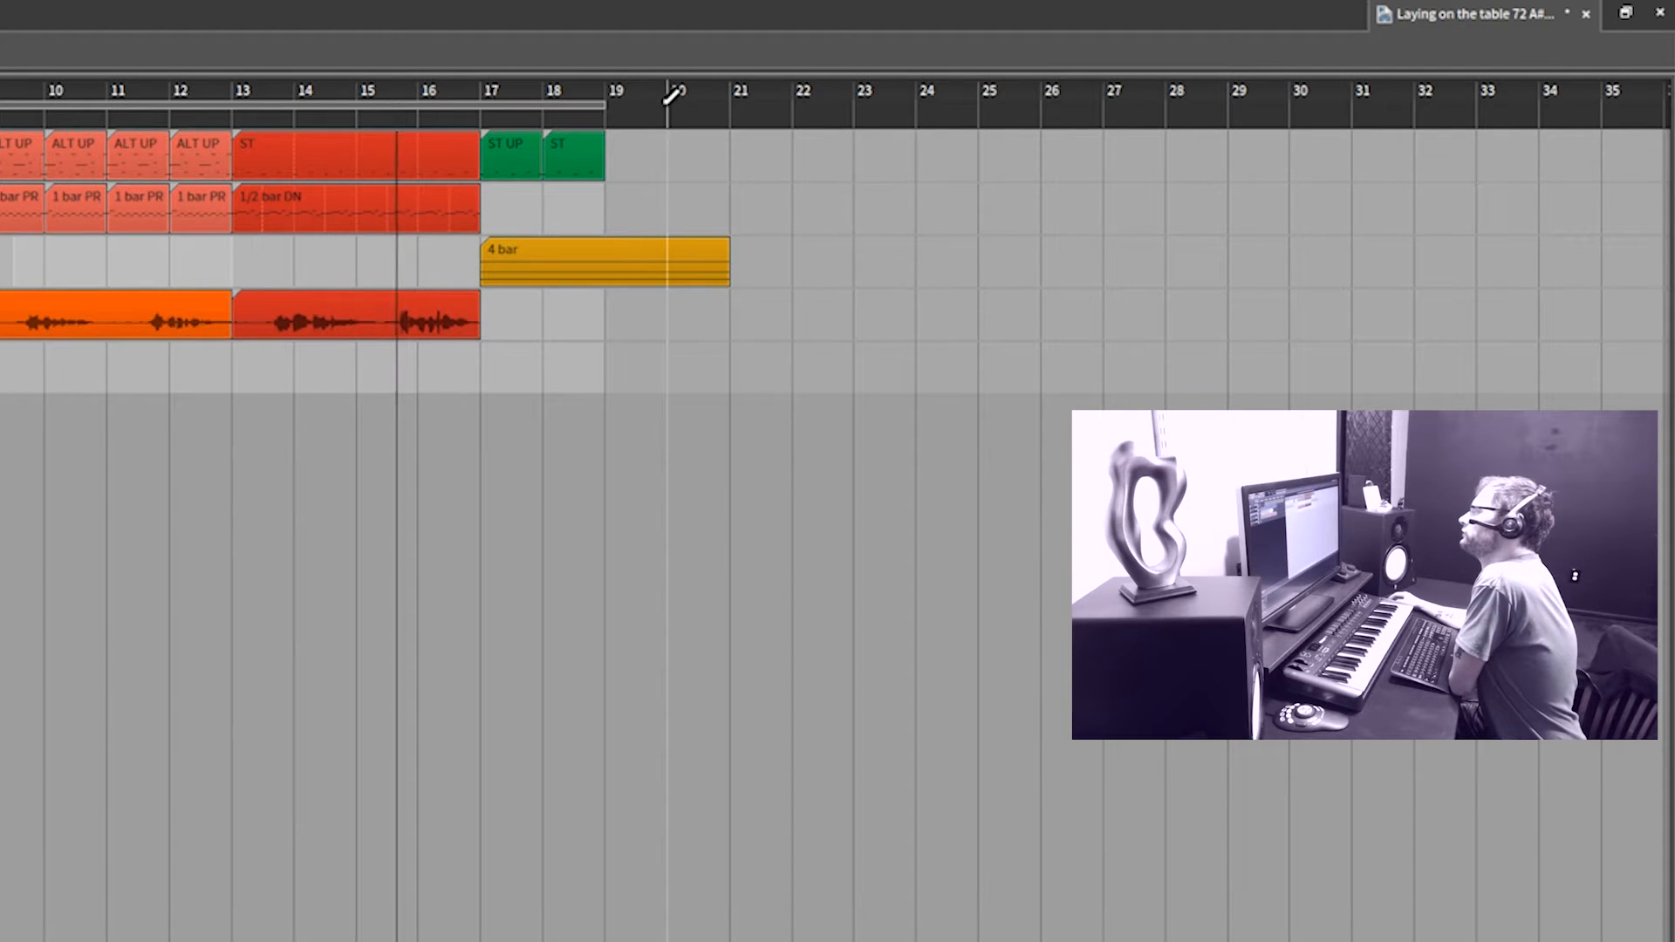
drag(668, 120, 440, 115)
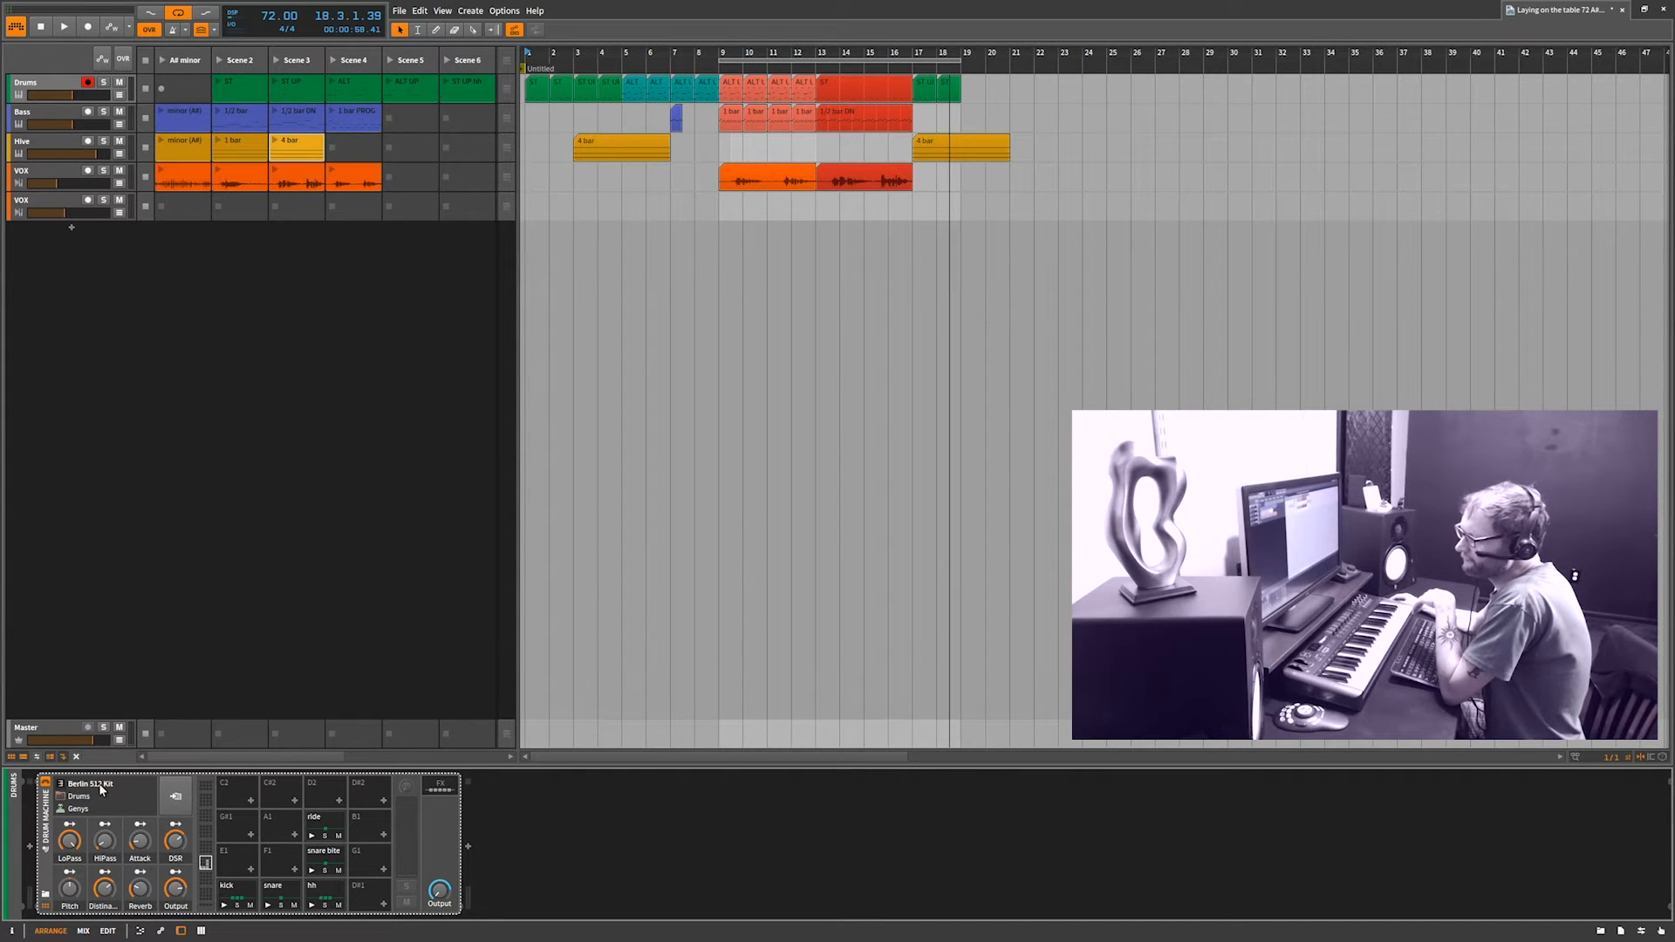
Expand the drum machine's FX chain and audition the kick, snare, hh, snare bite and ride pads.
click(446, 784)
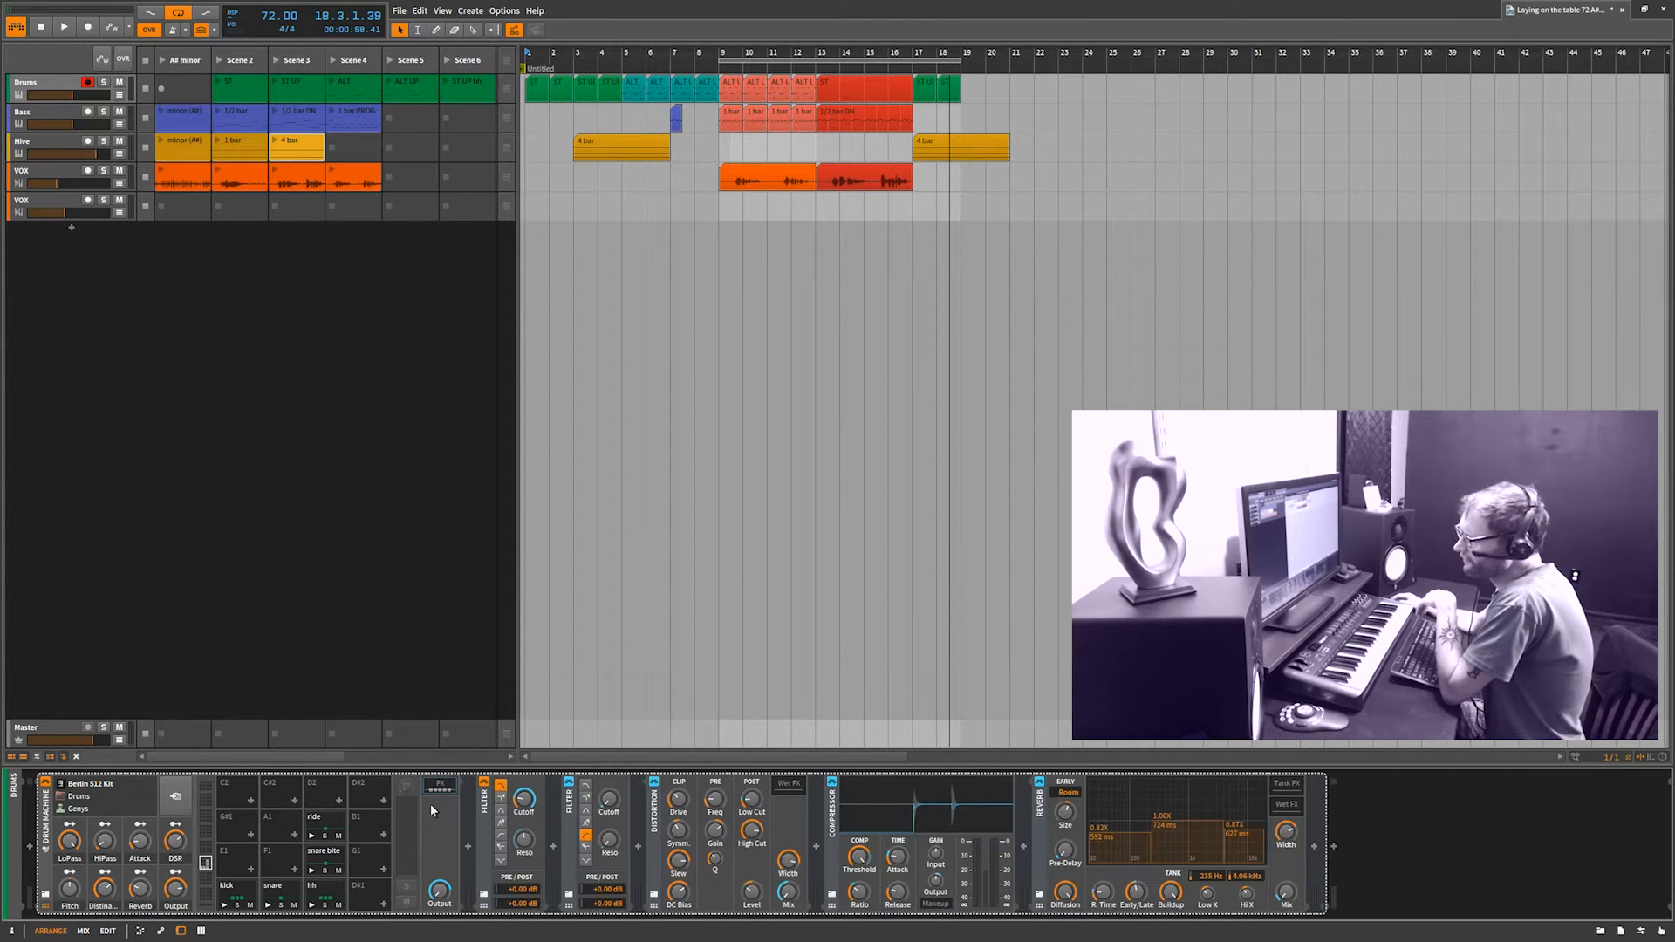
click(224, 906)
click(268, 906)
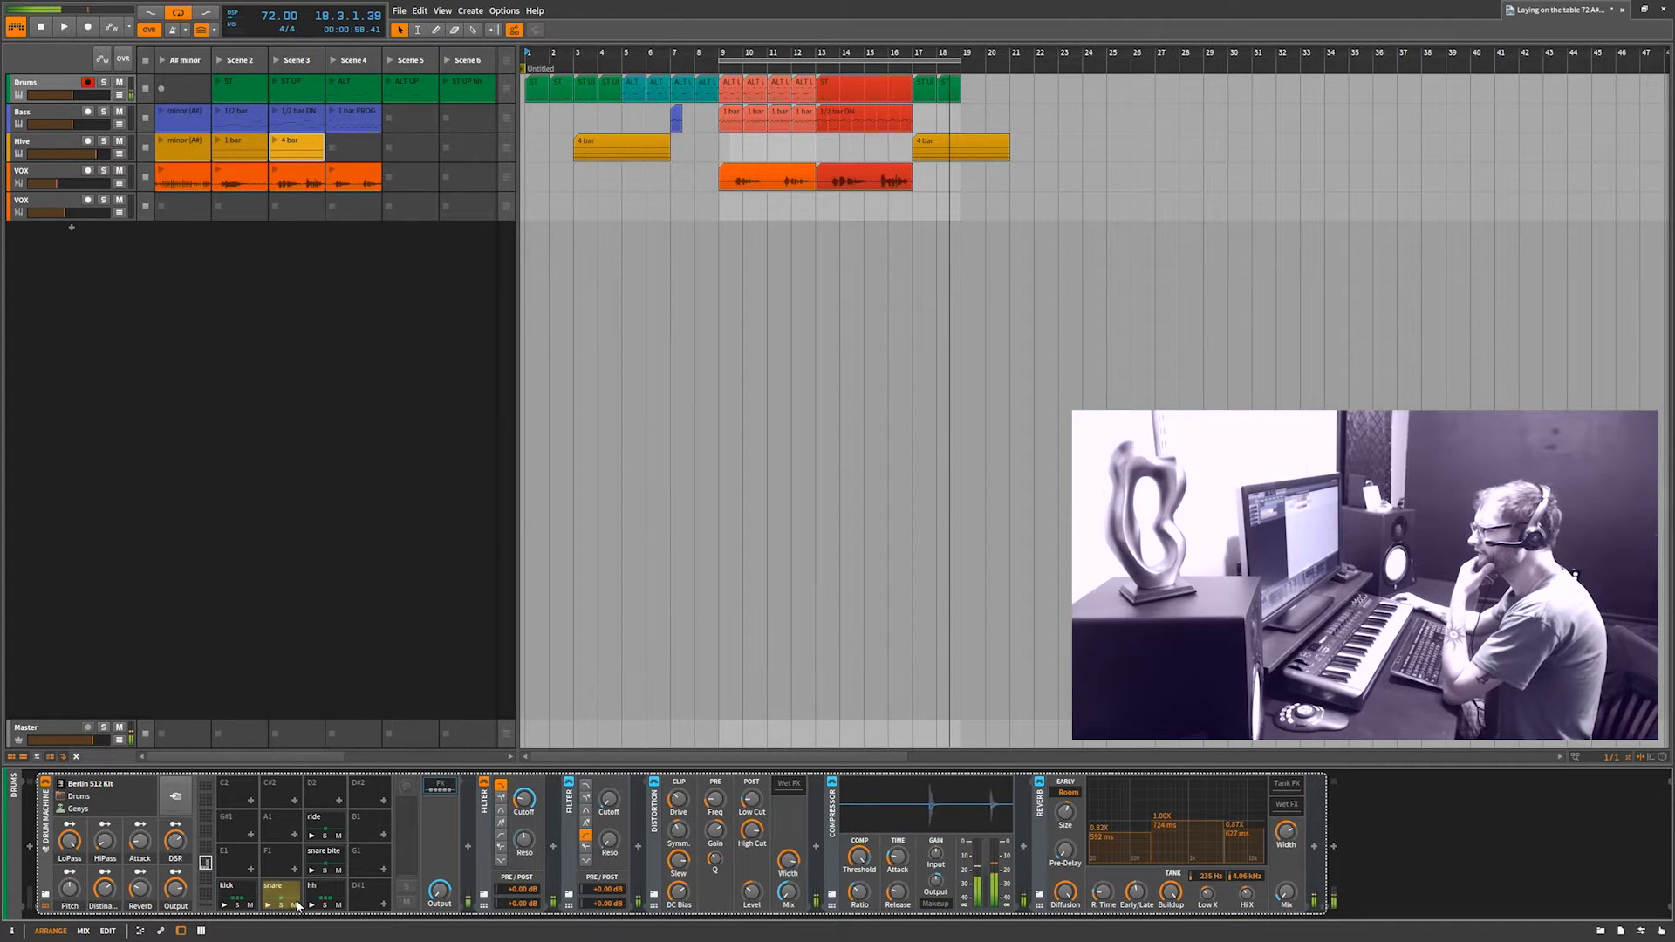
click(311, 906)
click(312, 871)
click(312, 837)
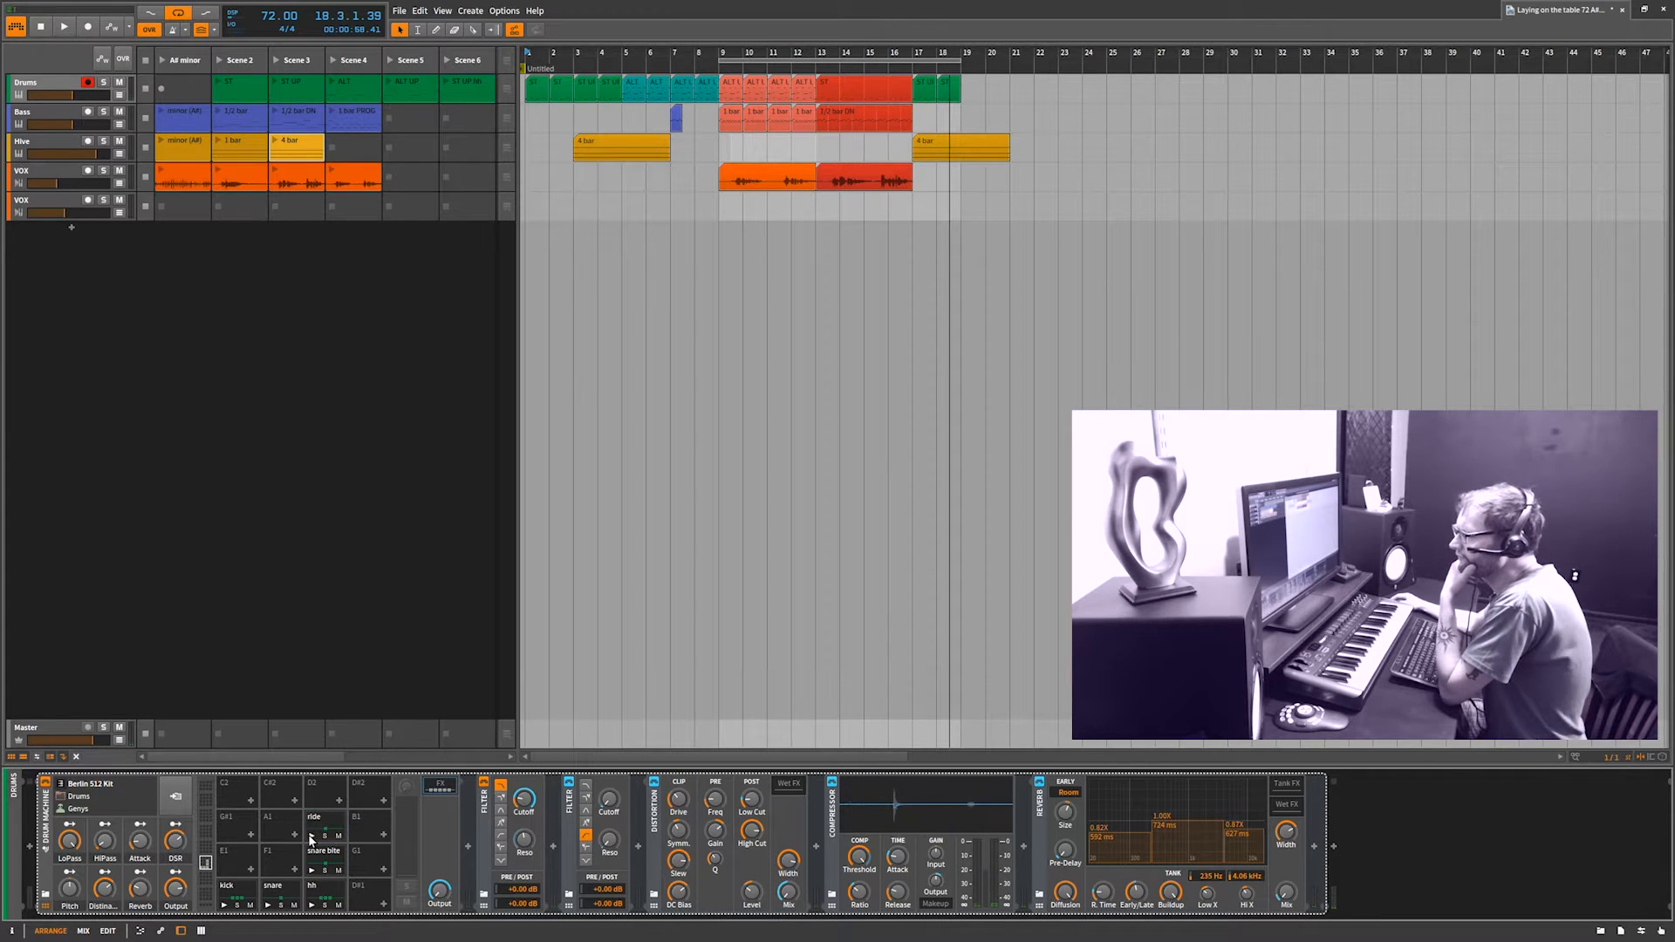
click(311, 838)
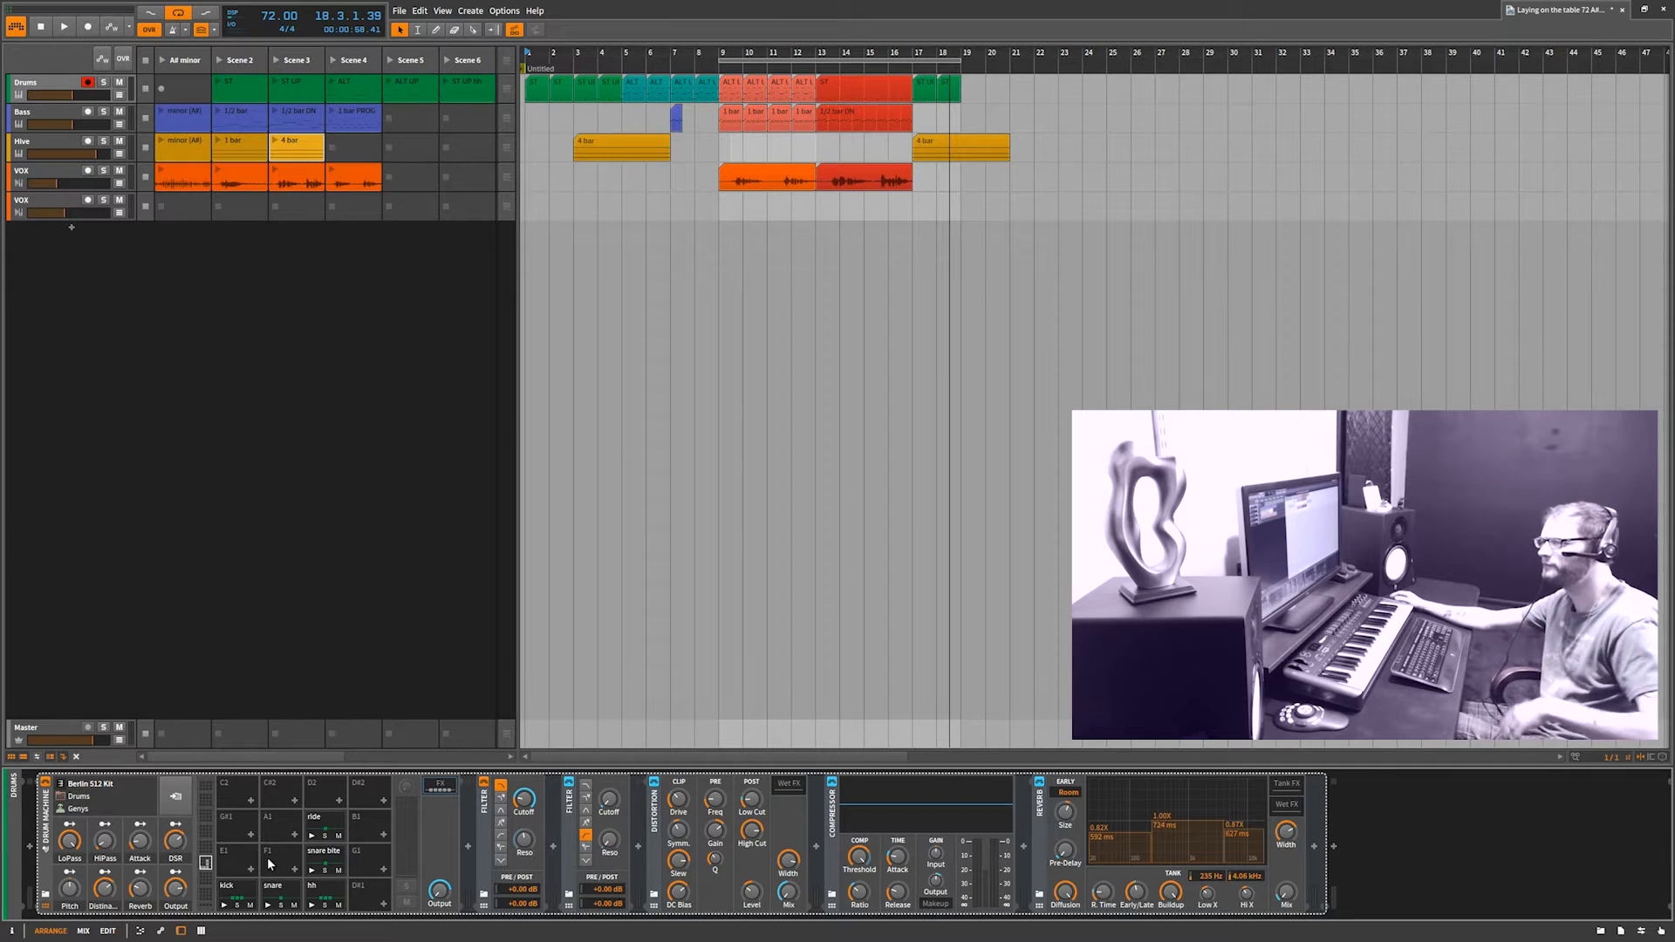
View the ride pad's Sampler device, collapse it and show the drum machine's FX chain again.
click(311, 831)
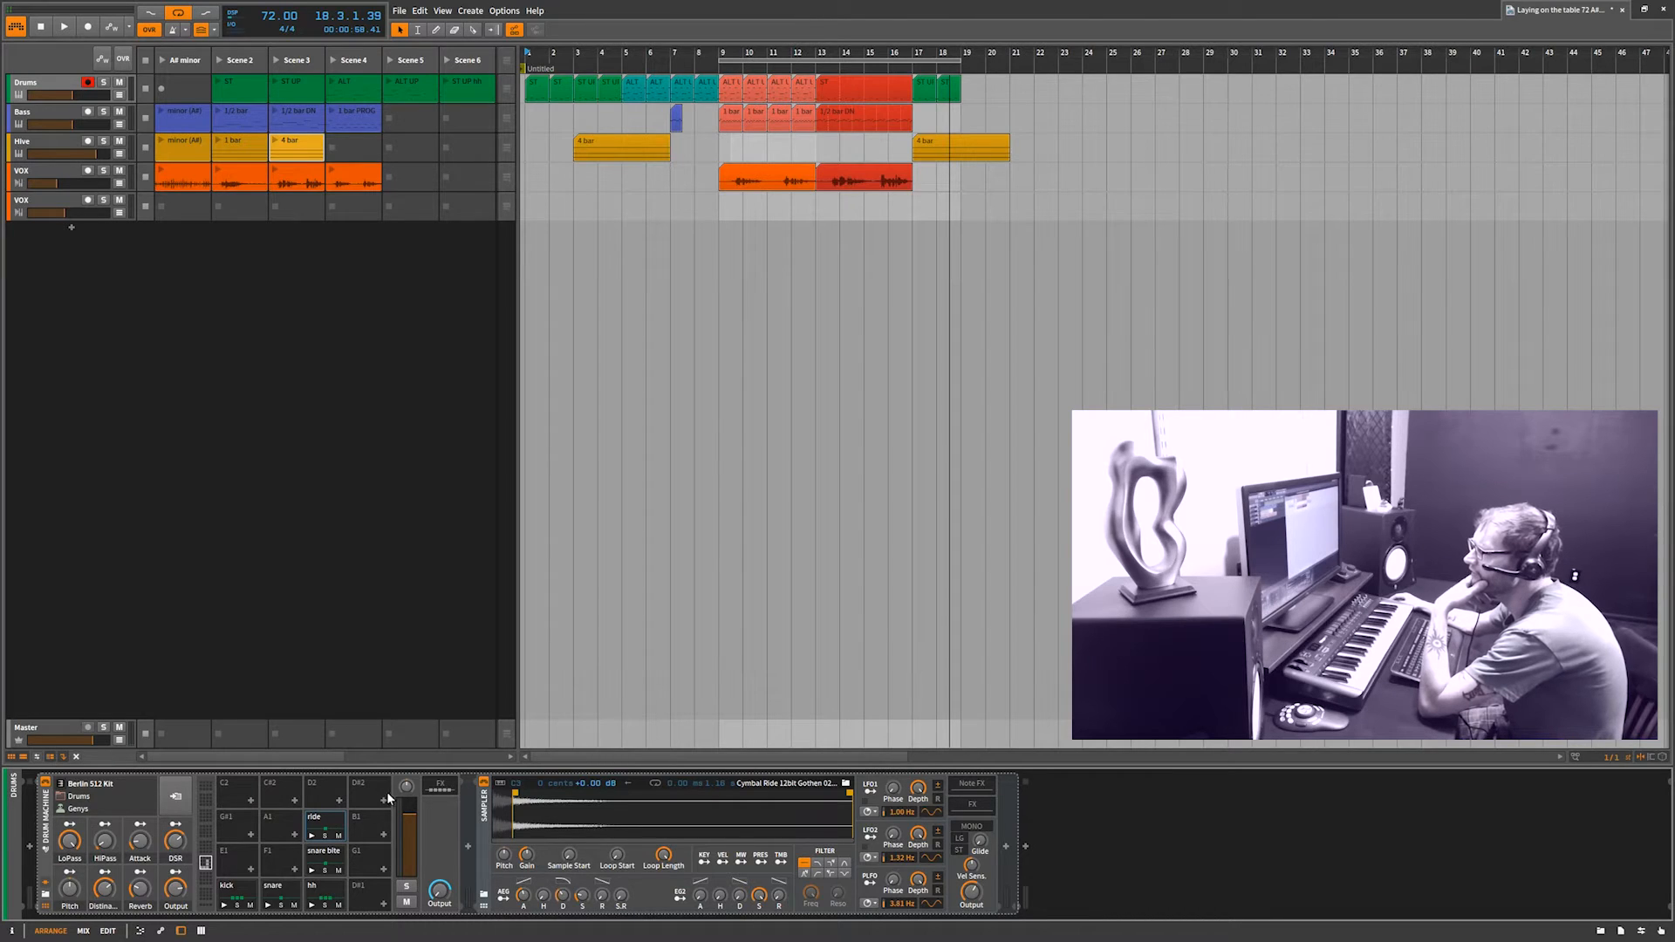
click(331, 825)
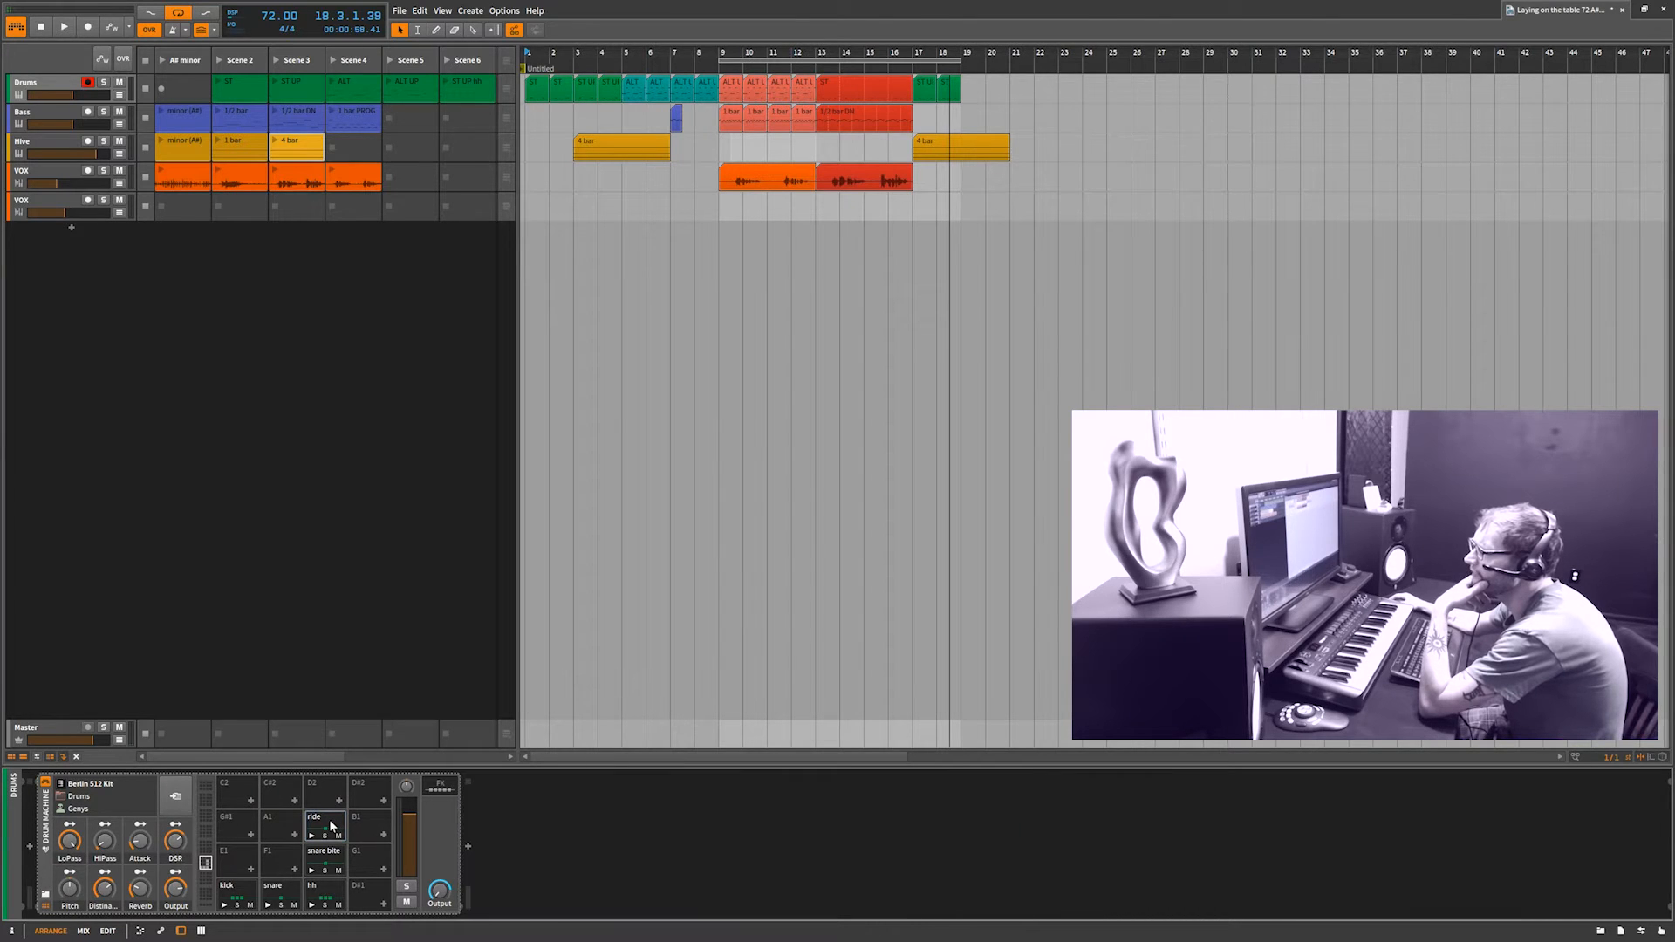
click(443, 787)
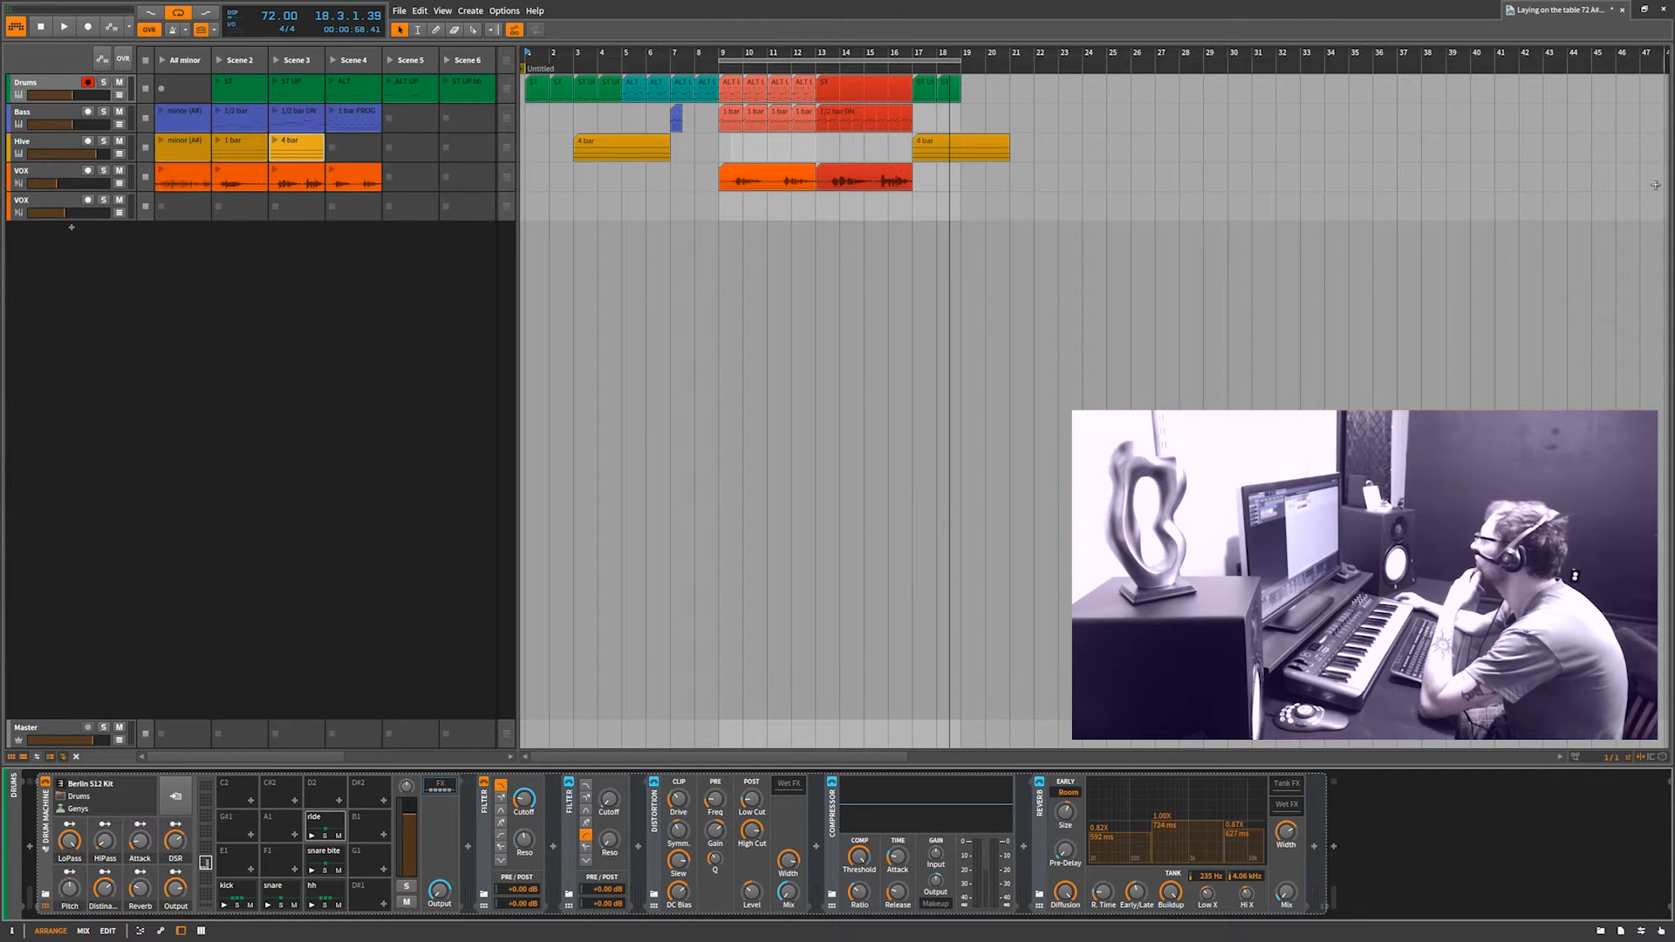
Show the tracks' input and output settings, select the Master track, and view its L1+ Ultramaximizer and Kramer Tape plug-in windows in turn.
click(1639, 932)
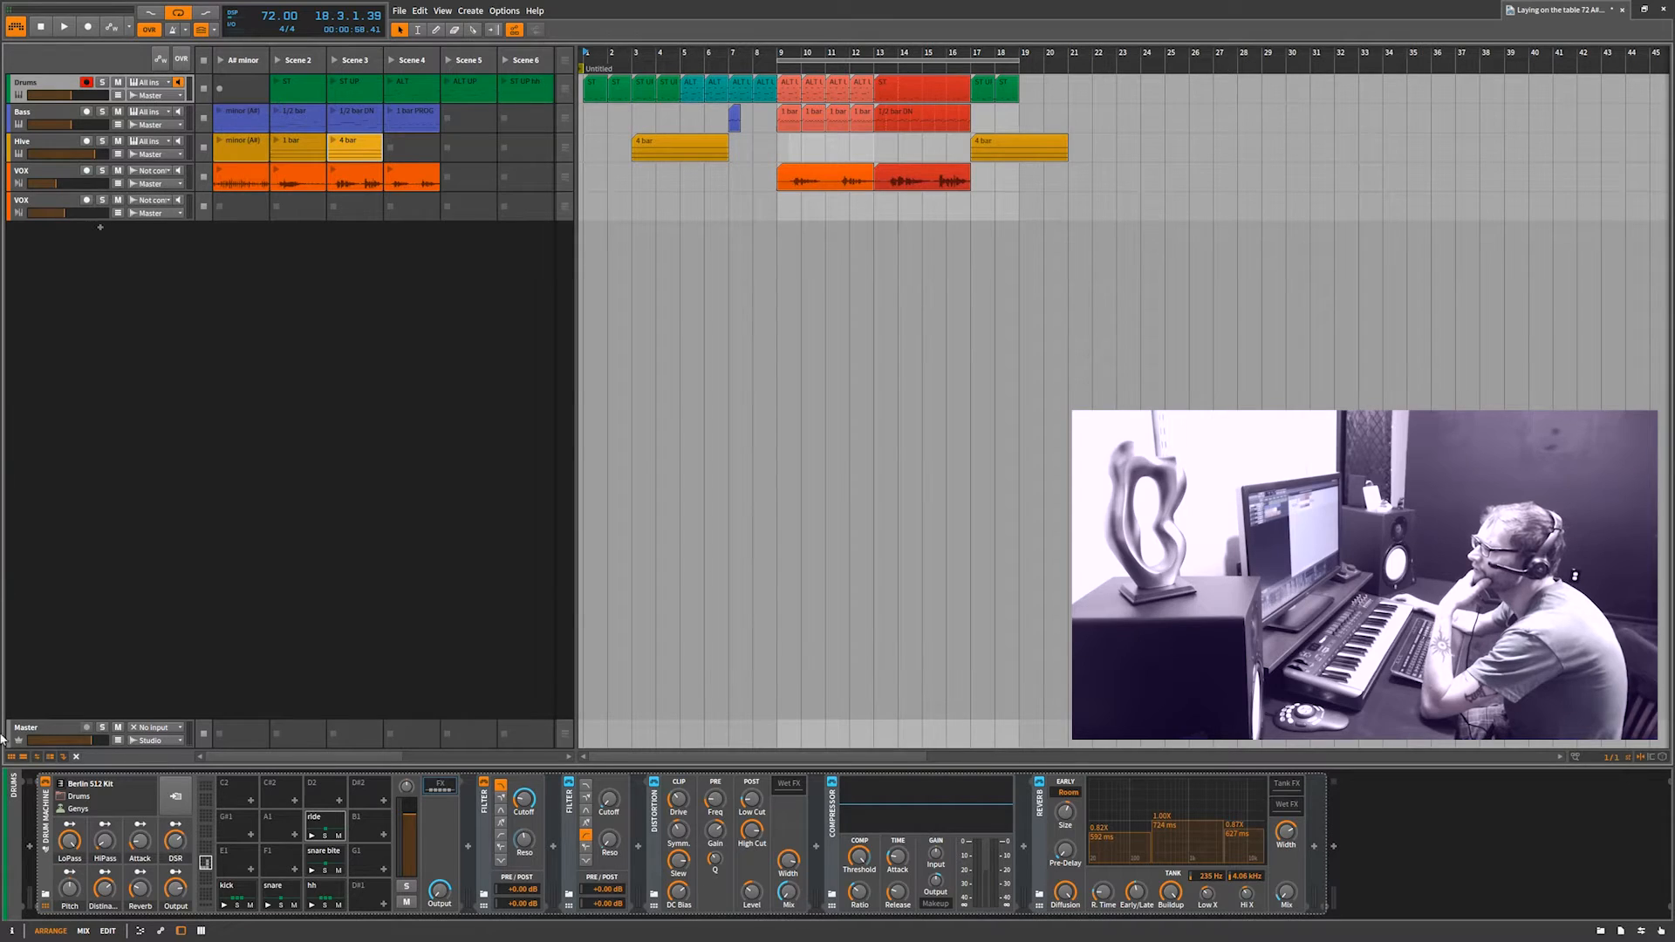
click(56, 726)
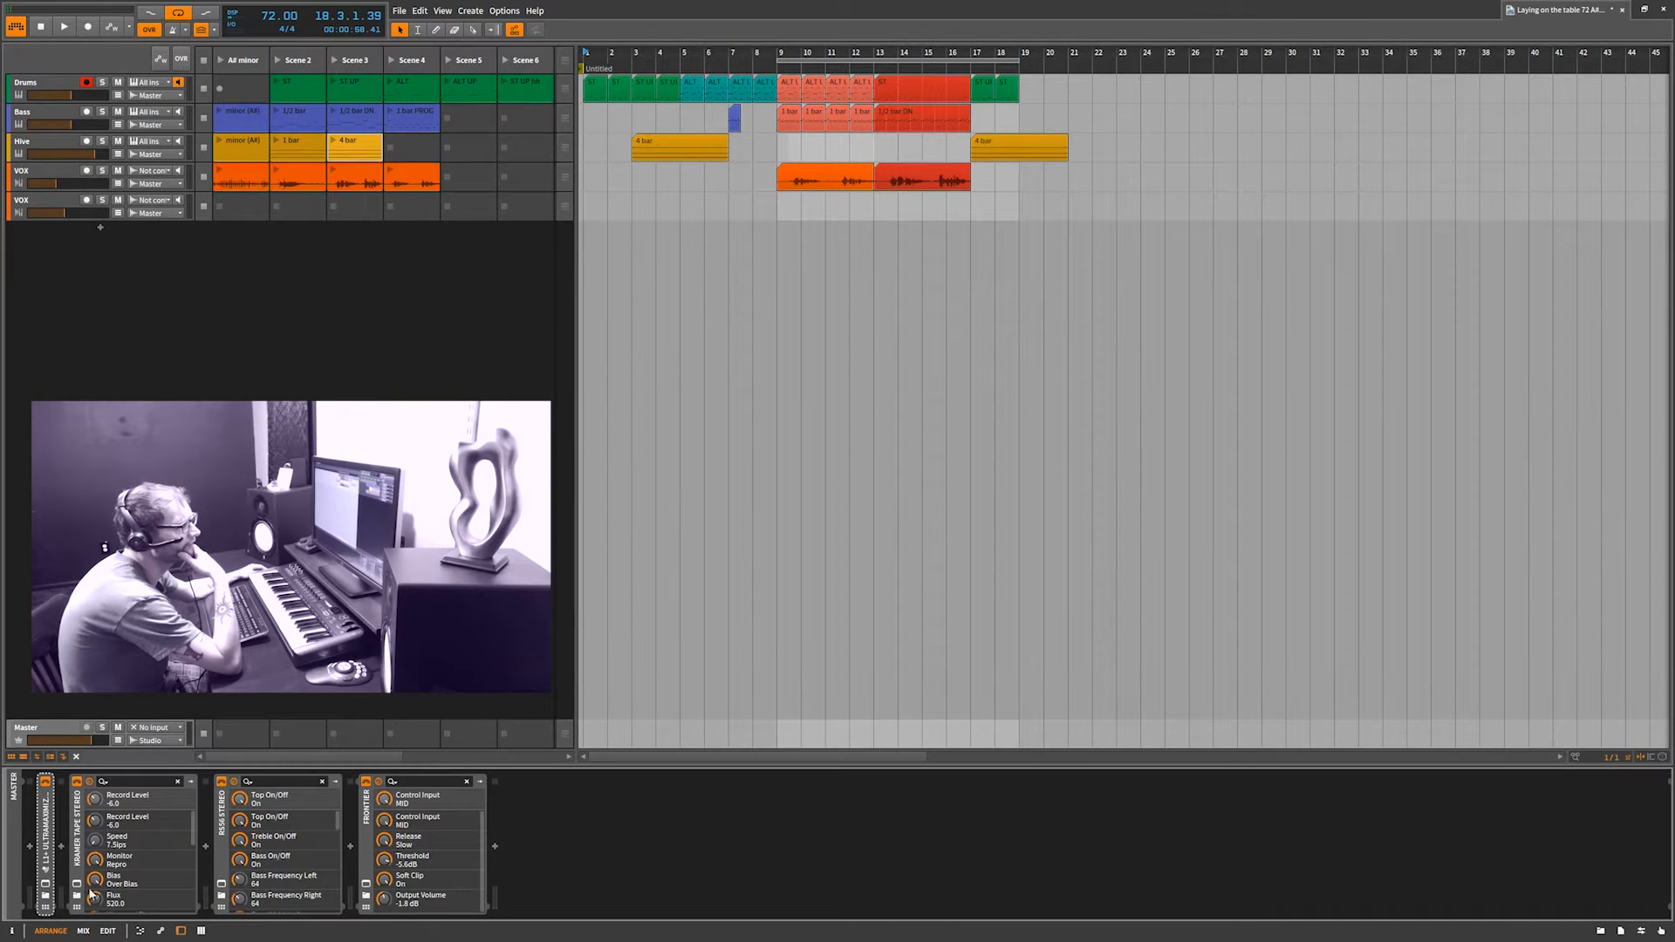
click(46, 886)
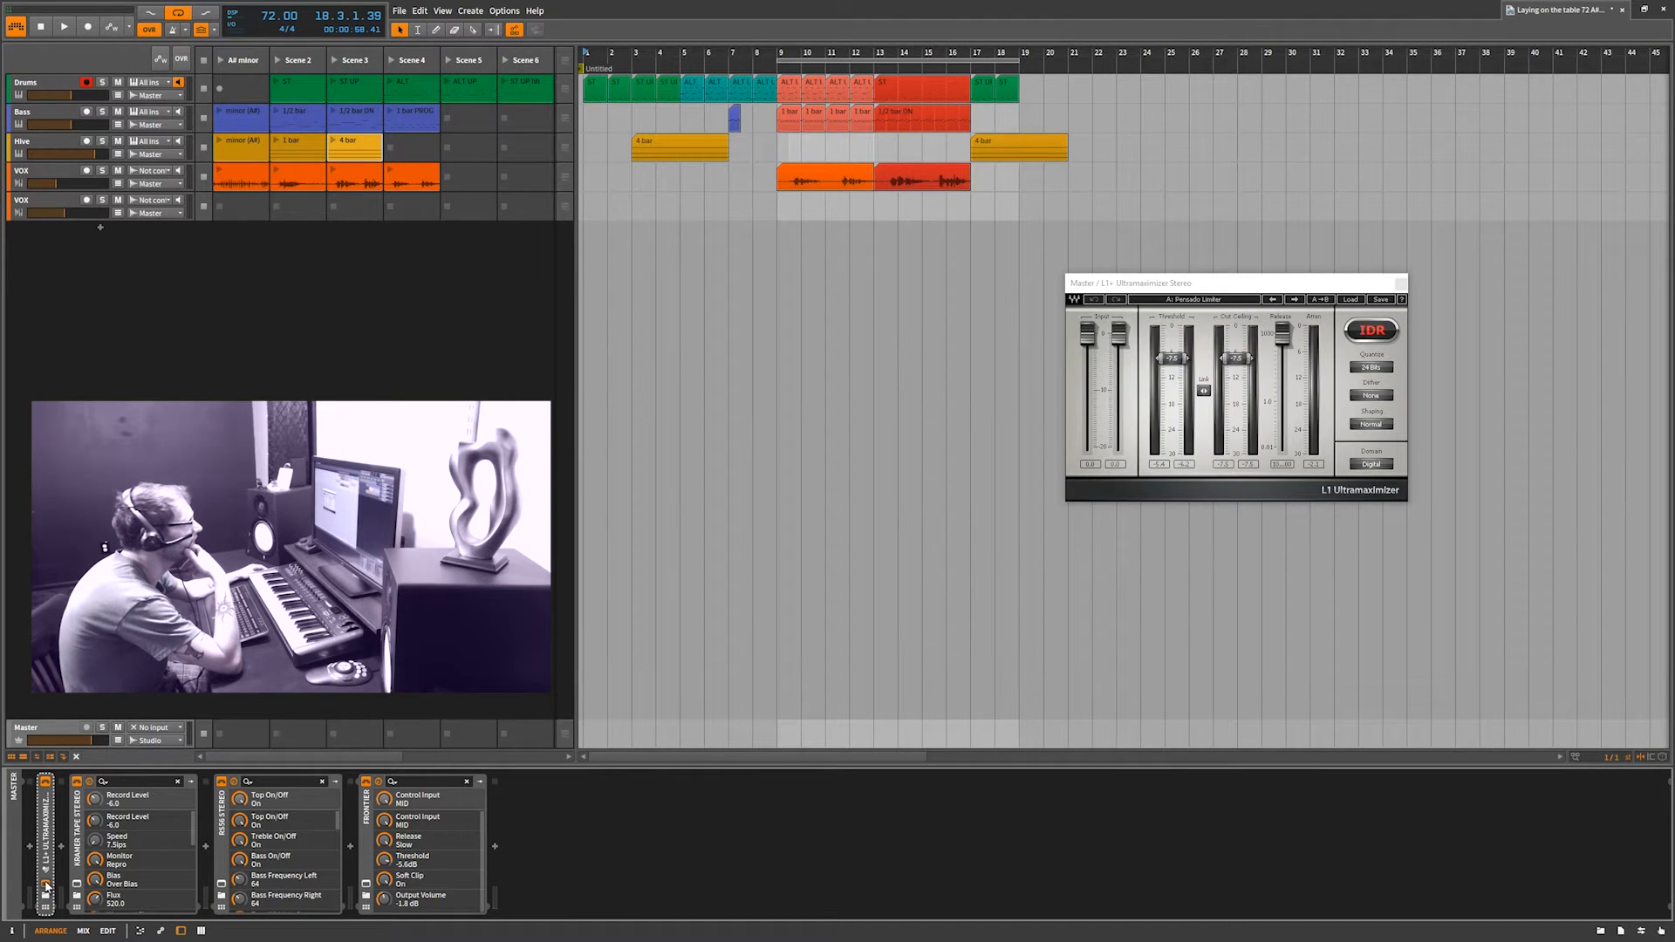
click(47, 885)
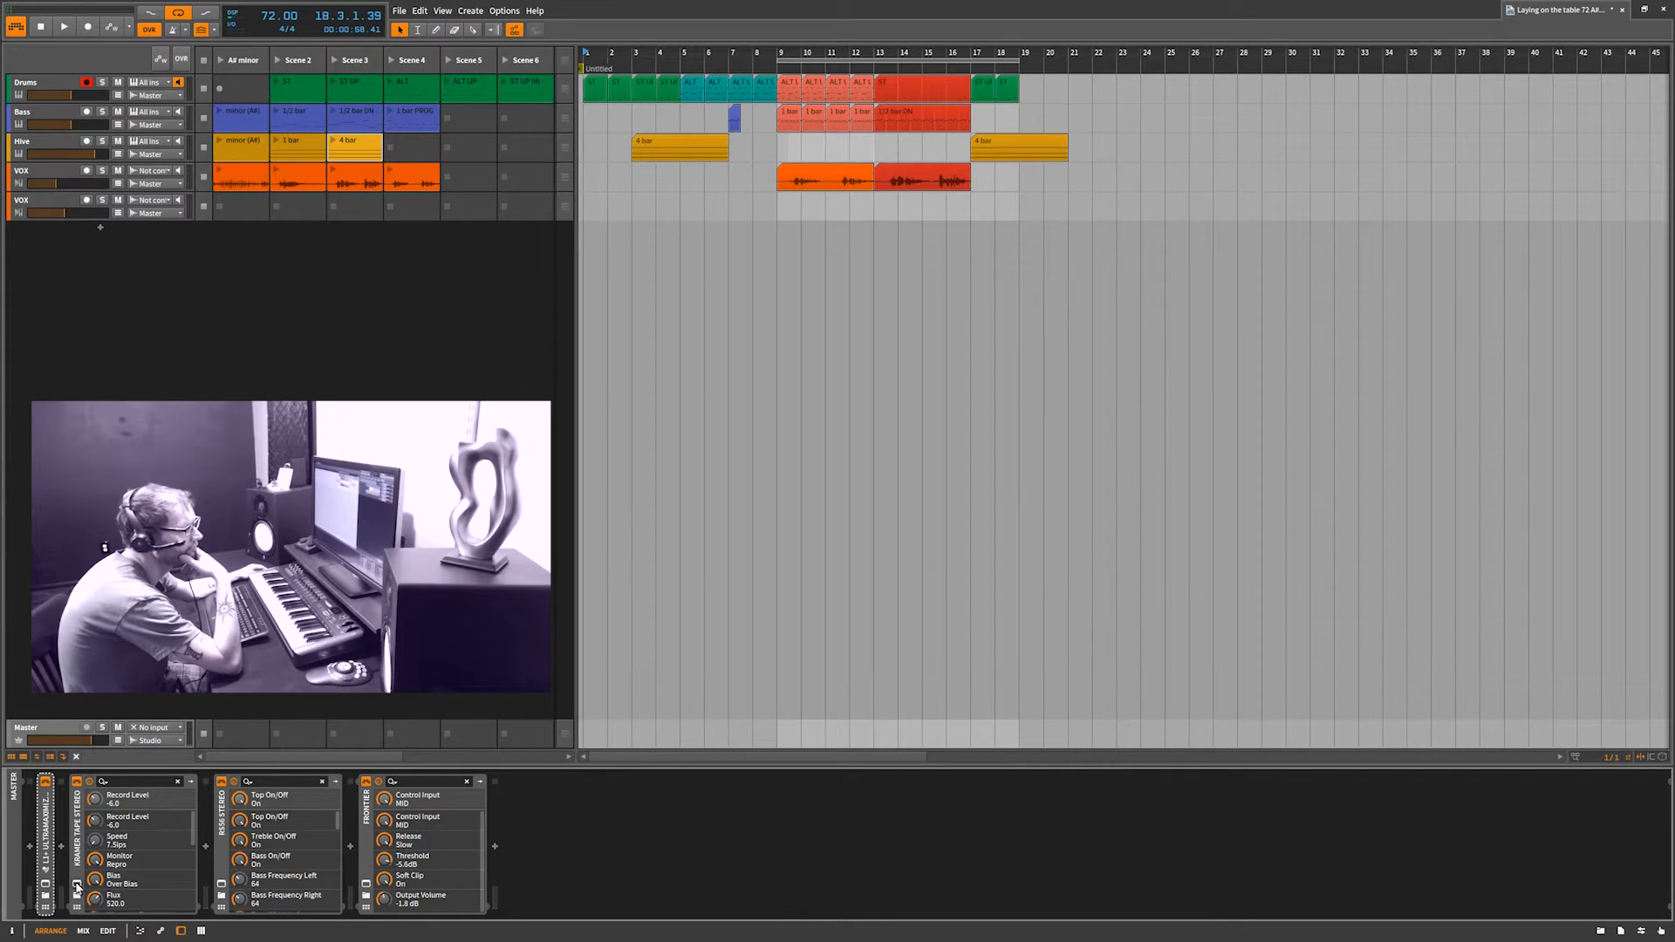
click(77, 886)
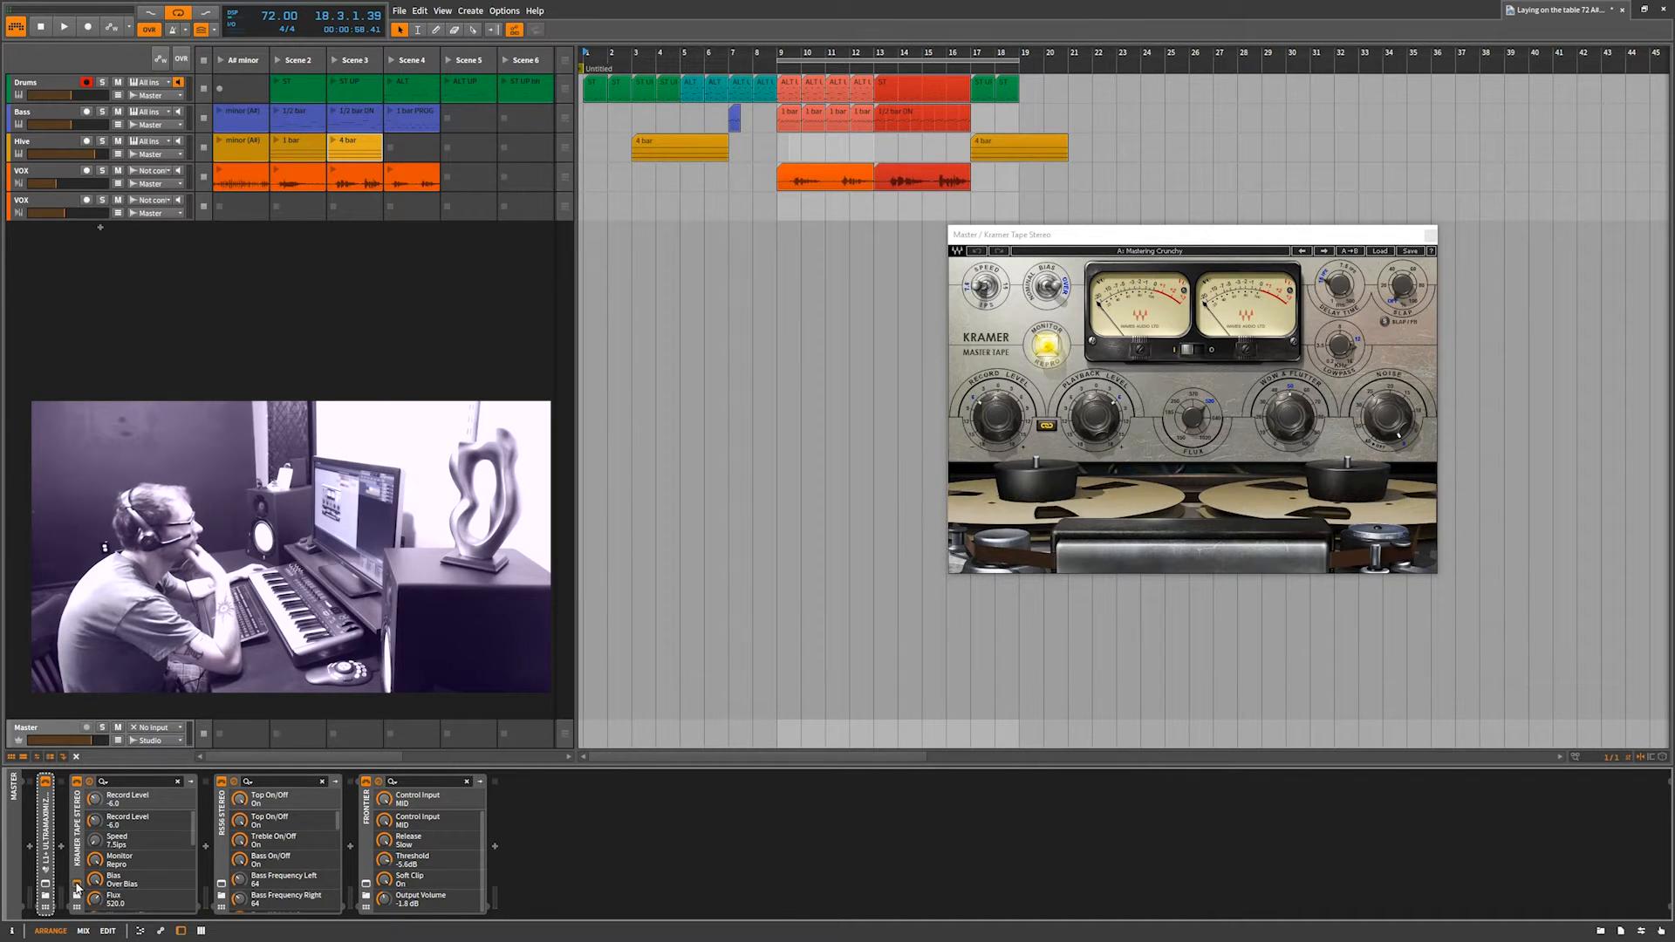
click(76, 885)
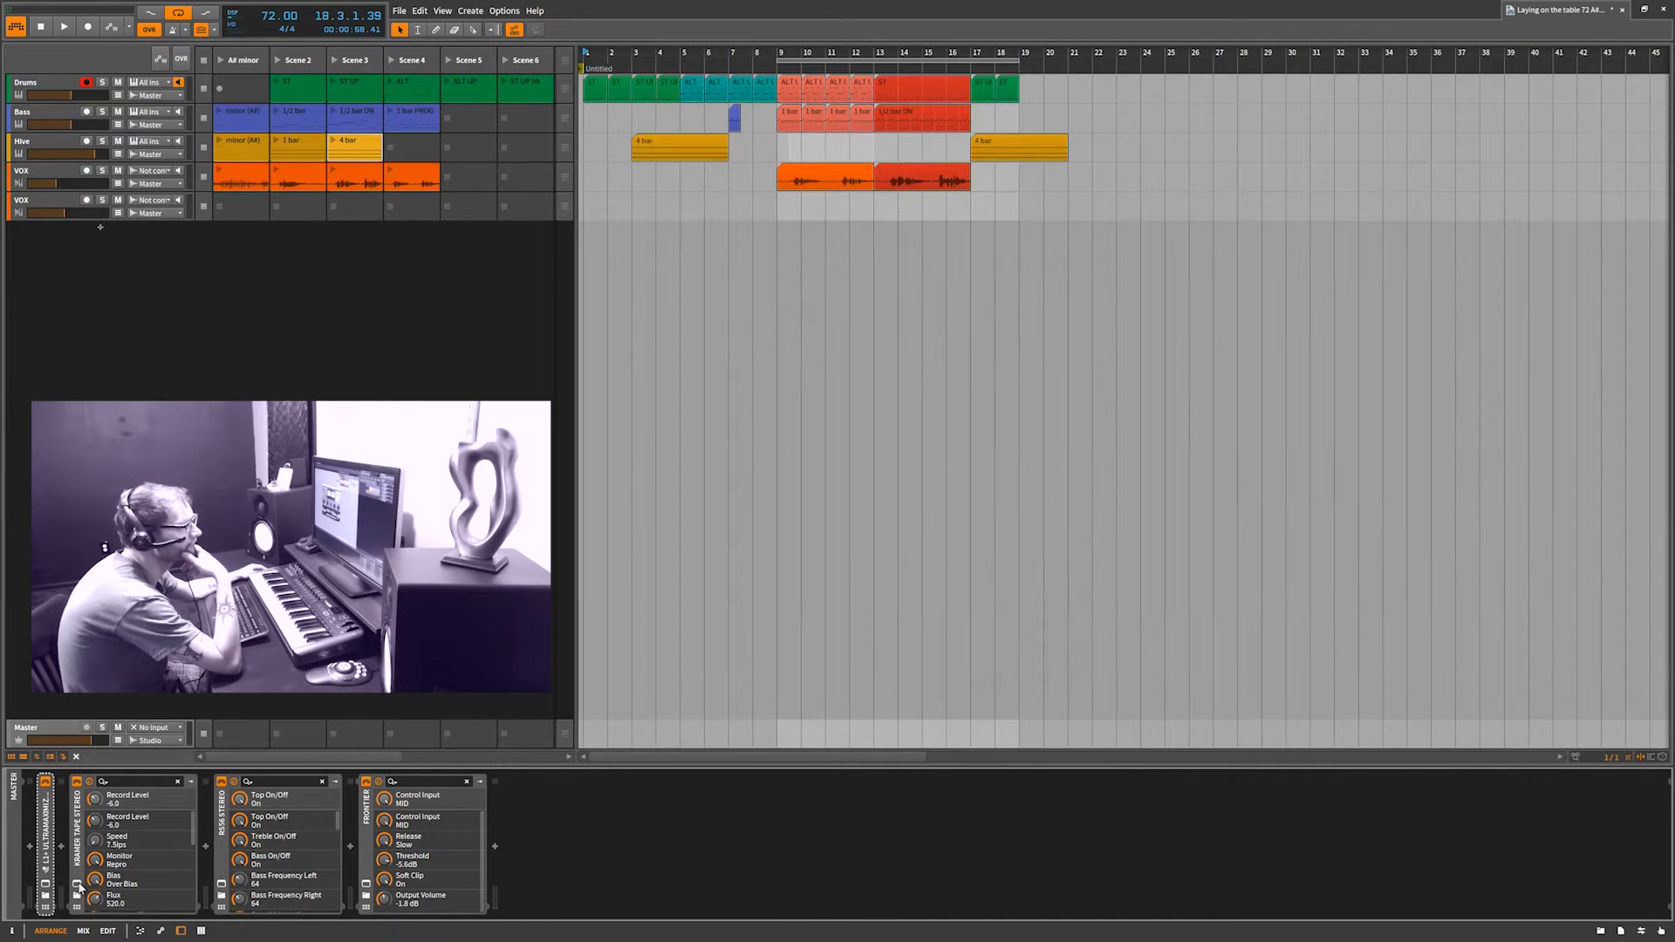
Open the Master track's RS56 and Frontier plug-in windows and place Frontier below the RS56.
click(222, 886)
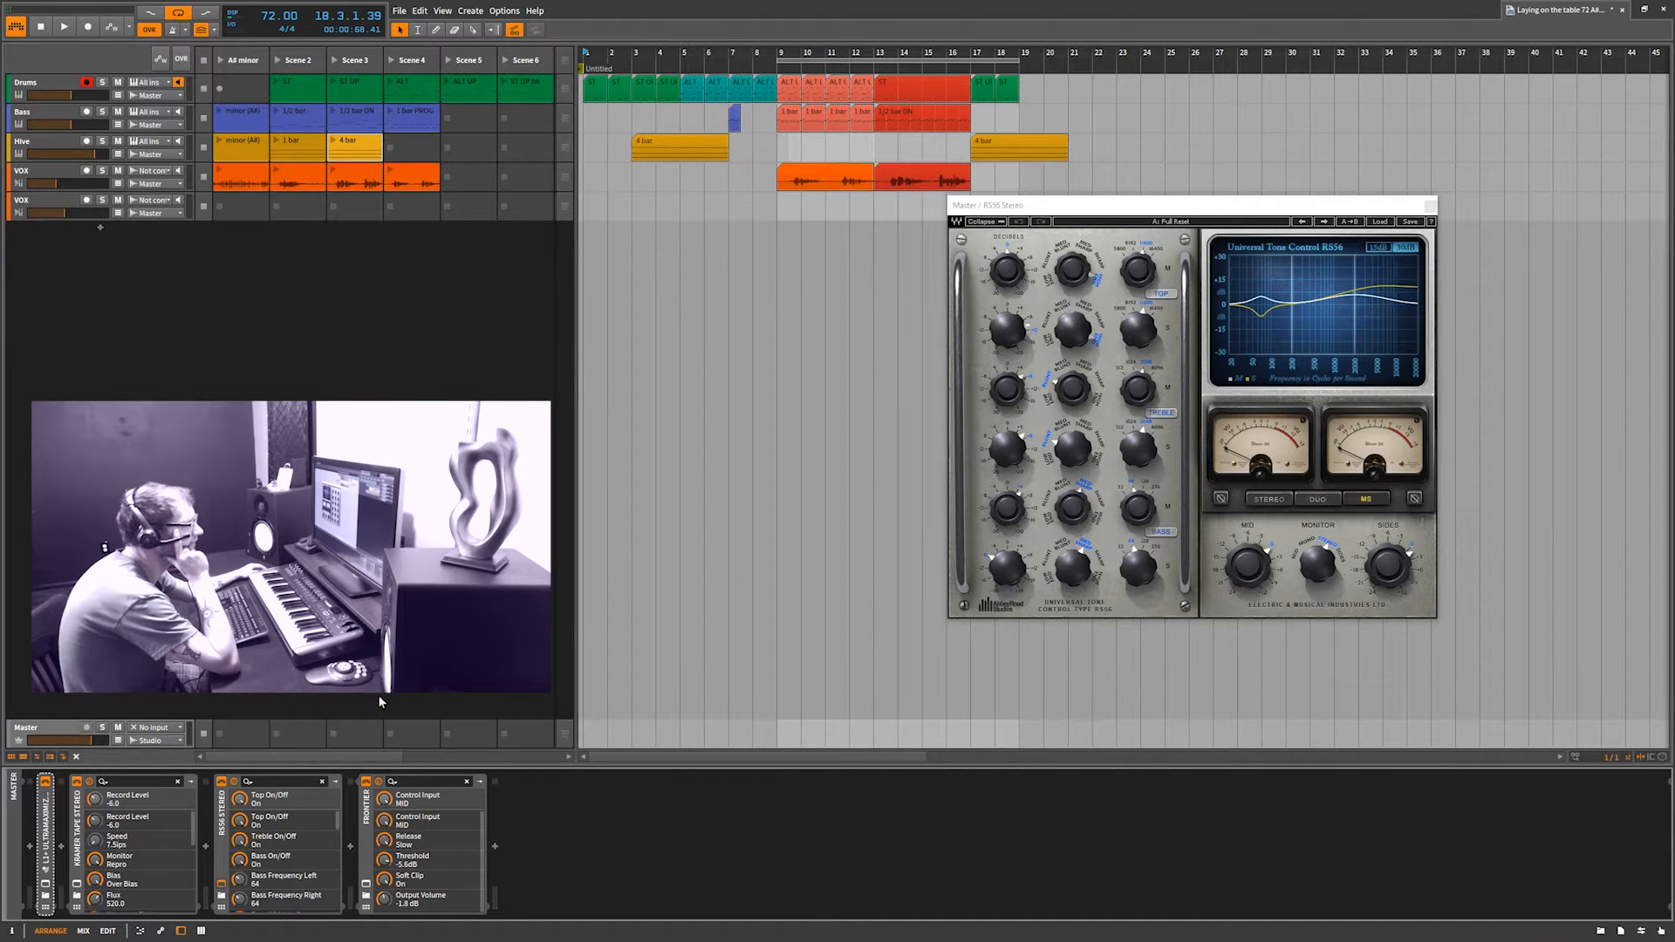
click(367, 884)
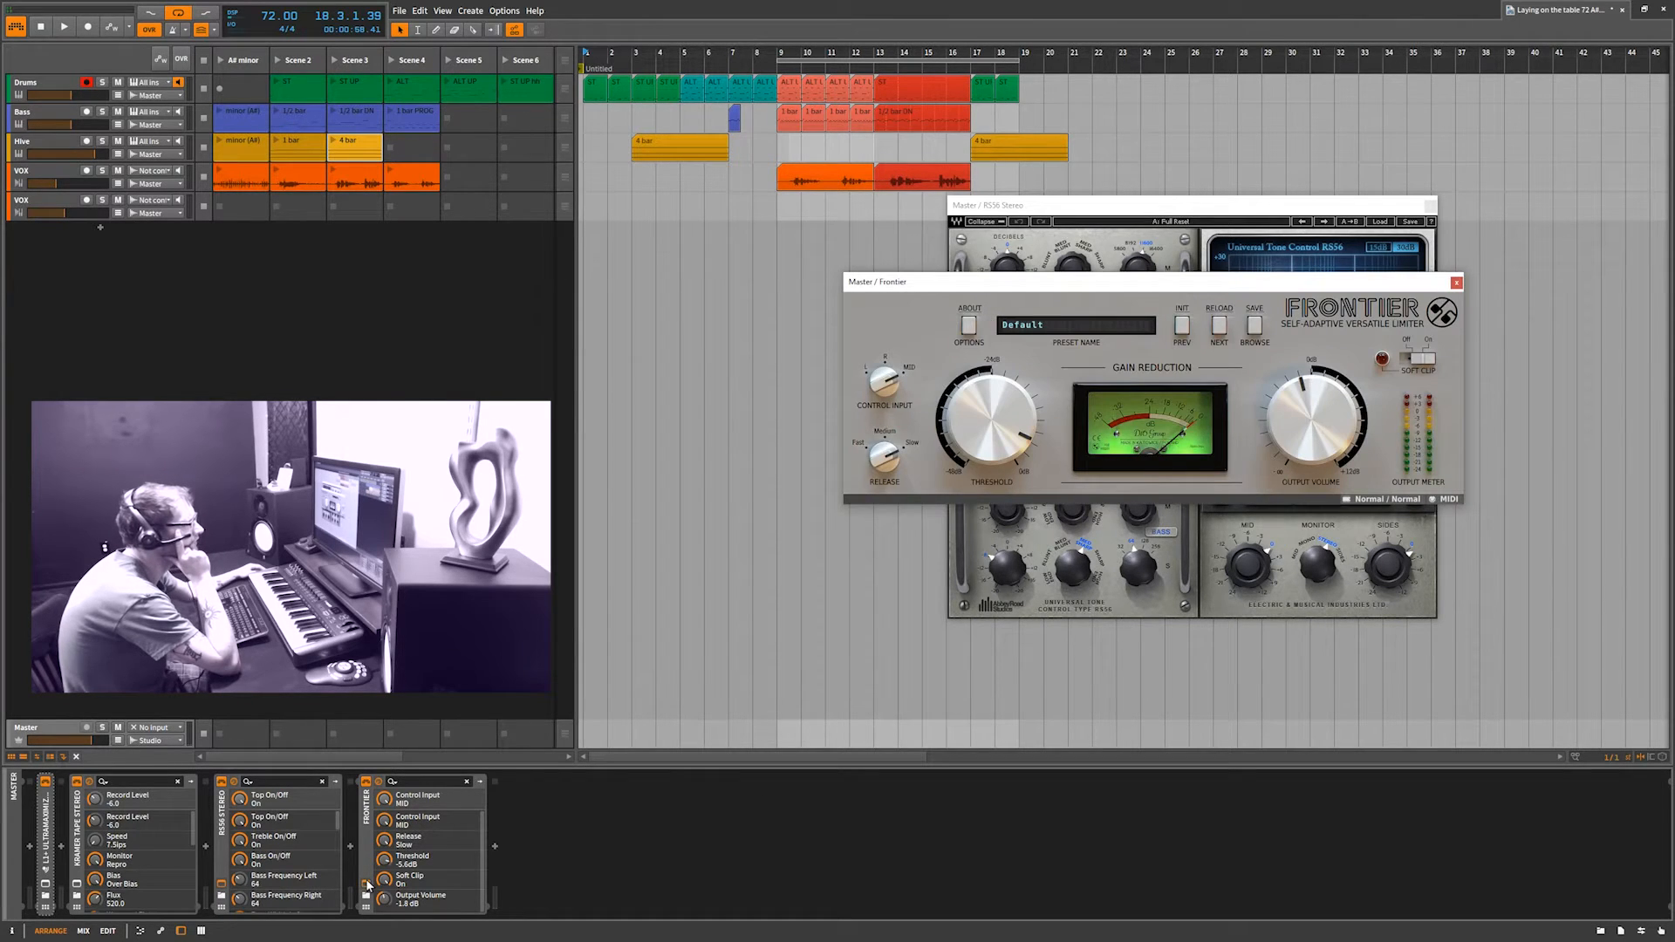
drag(1281, 283, 1173, 412)
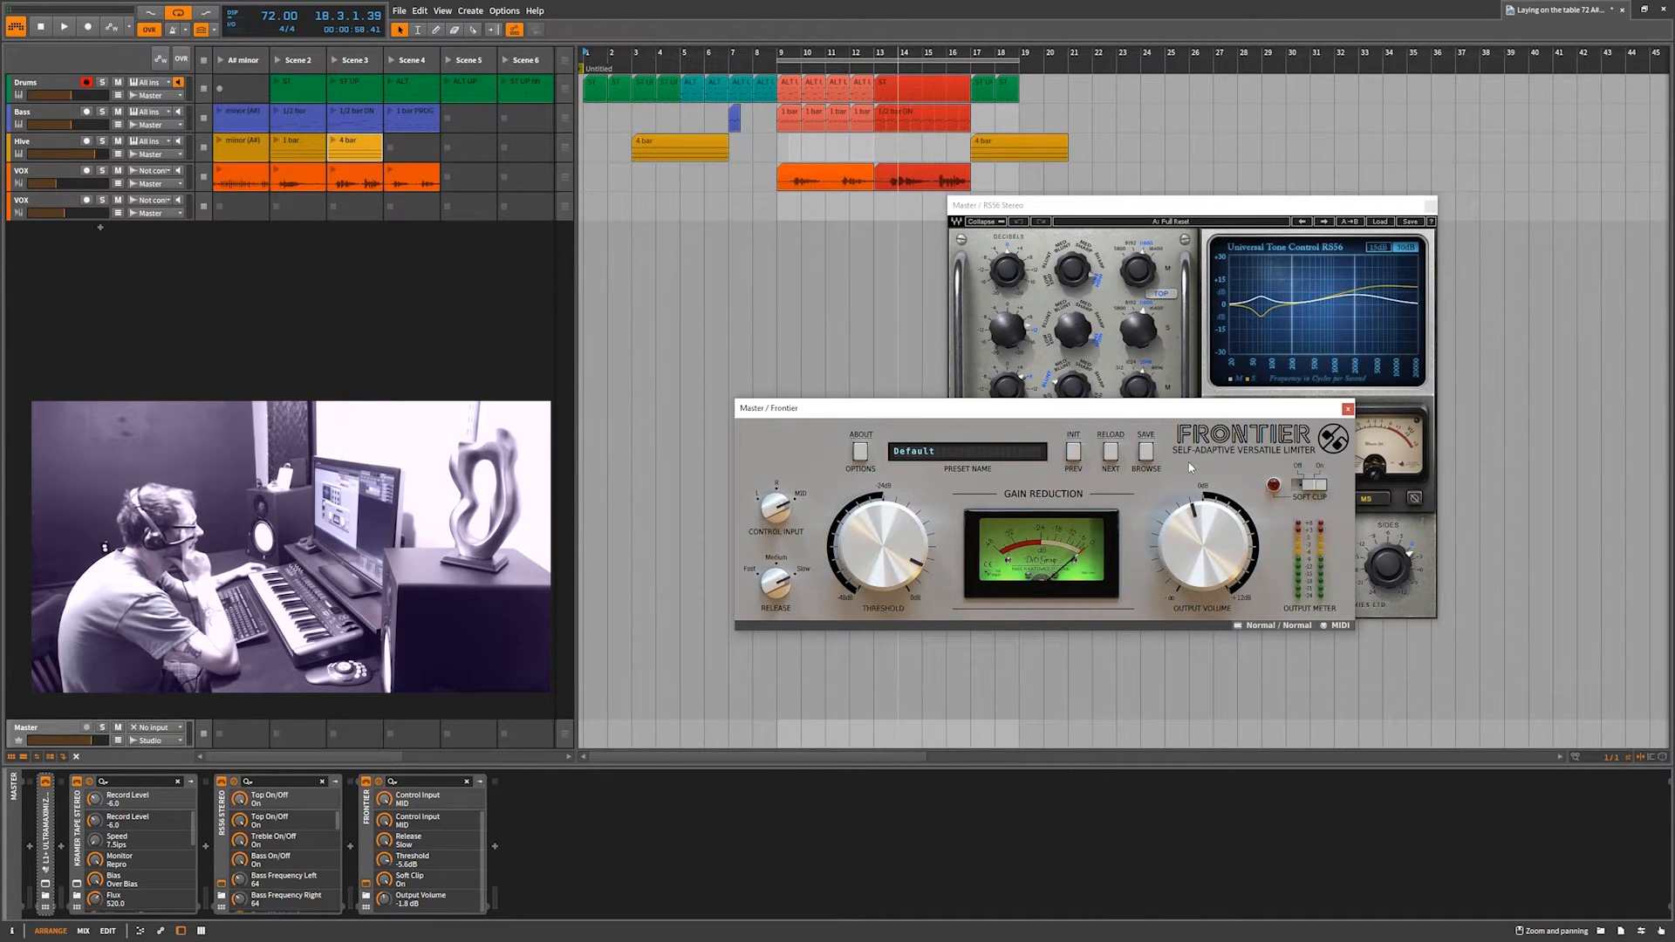
drag(1216, 419, 1338, 616)
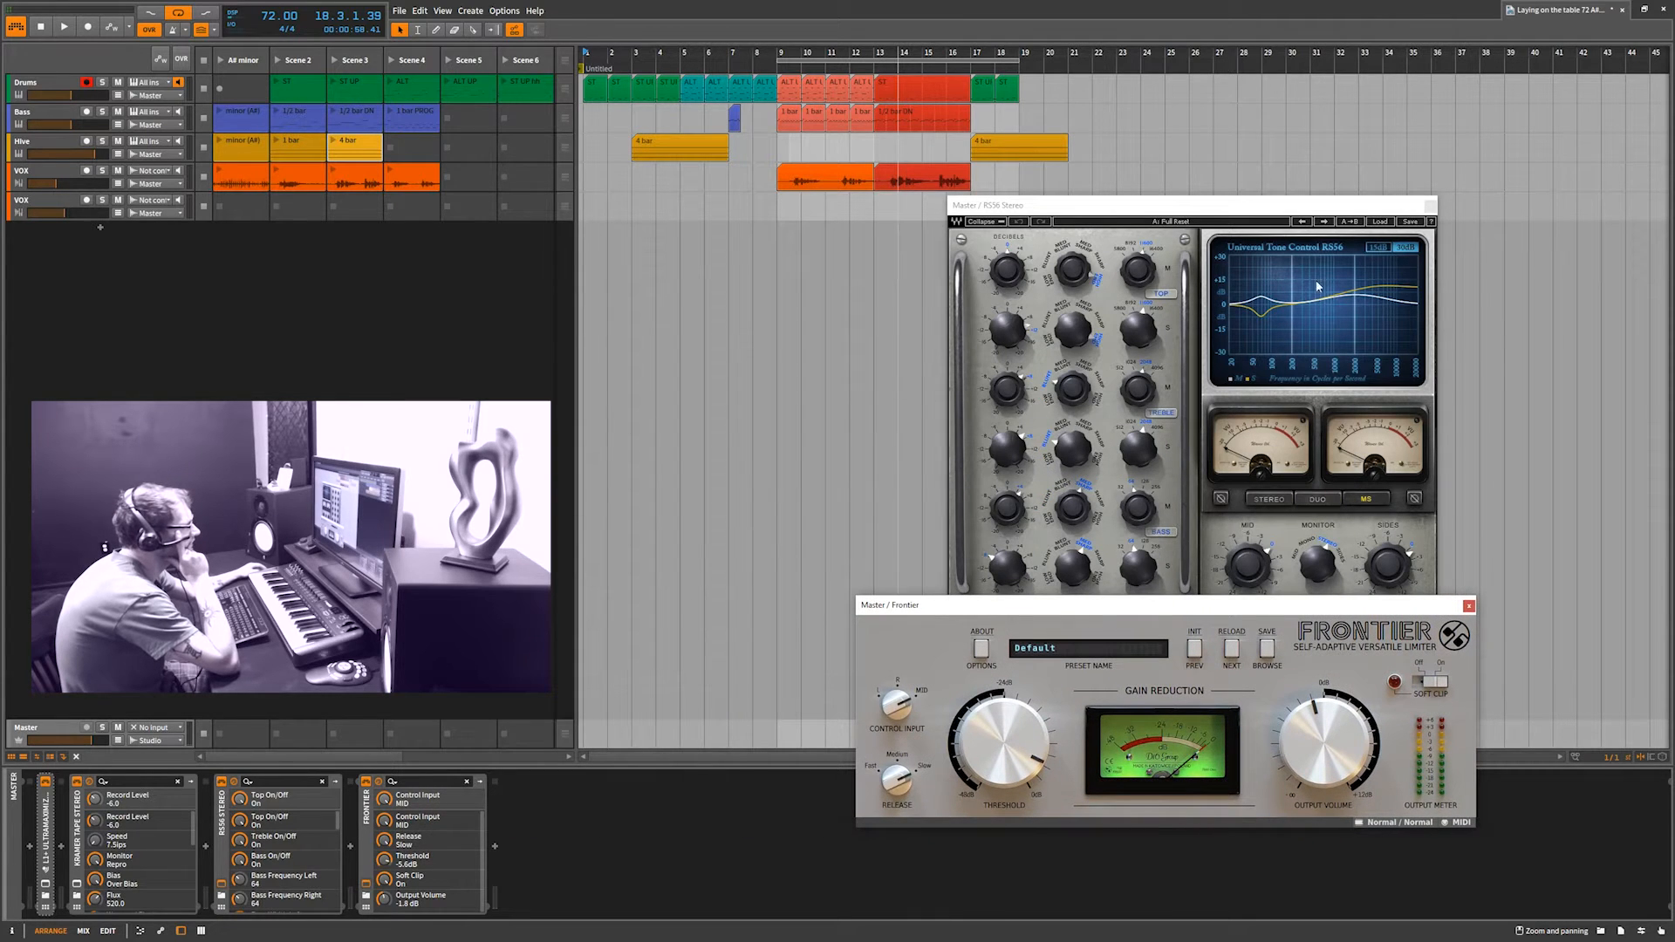
Reopen the Kramer Tape and L1+ Ultramaximizer windows and place the L1 beside the Kramer so all four plug-ins are unobstructed.
click(78, 883)
click(47, 887)
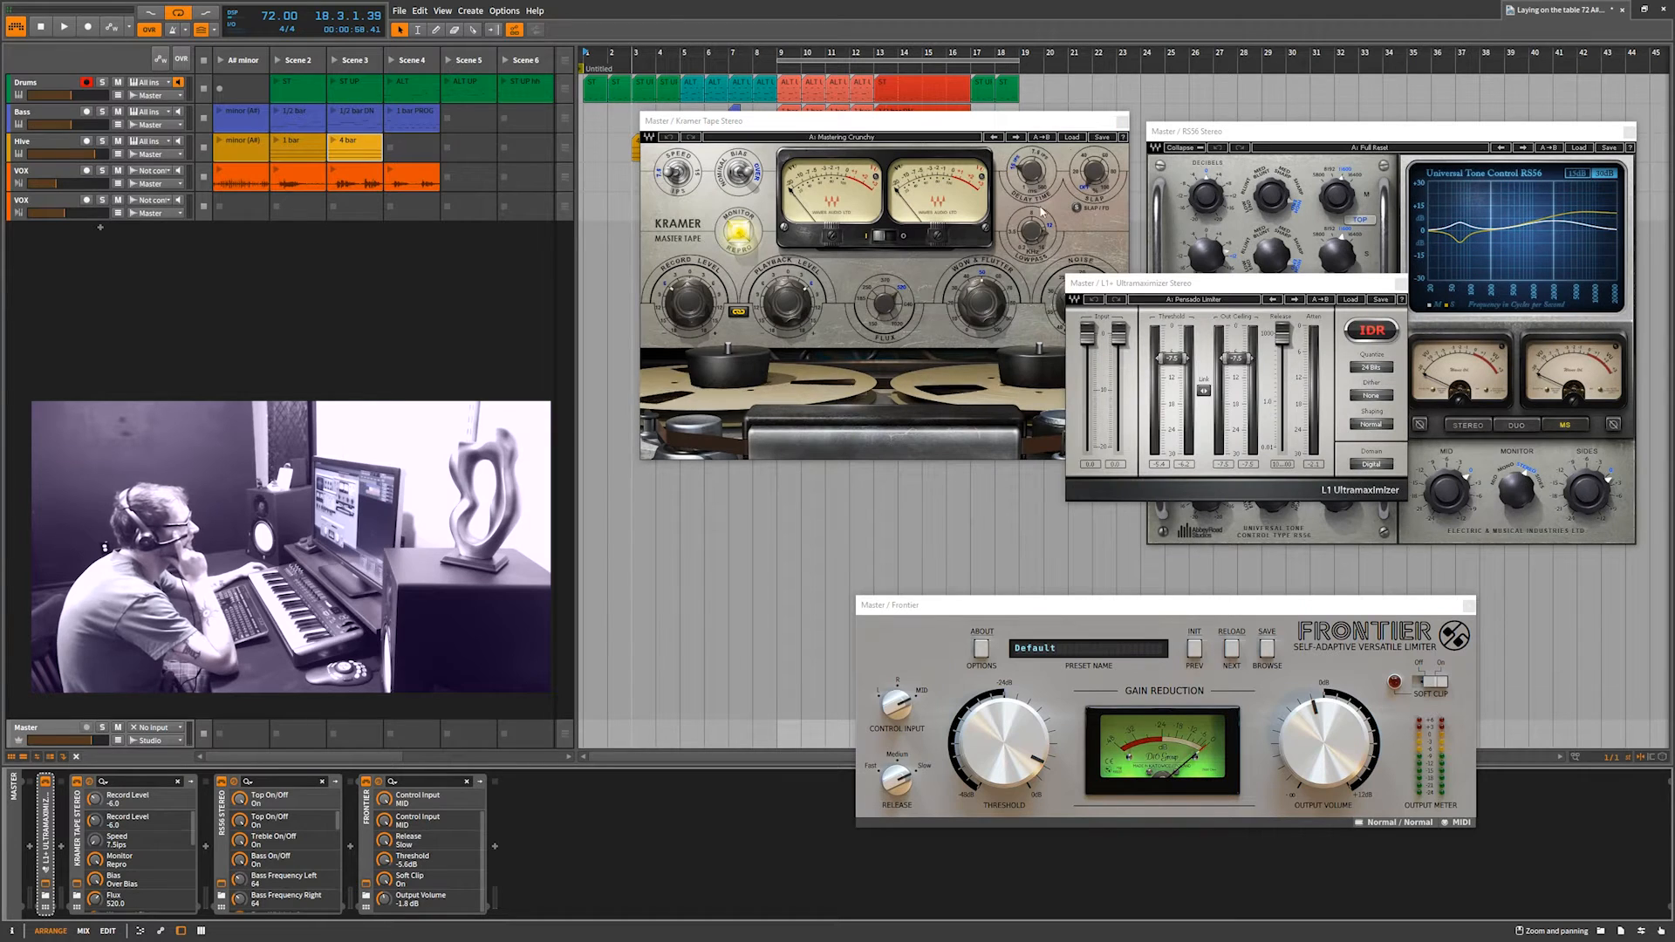
drag(1140, 286, 359, 122)
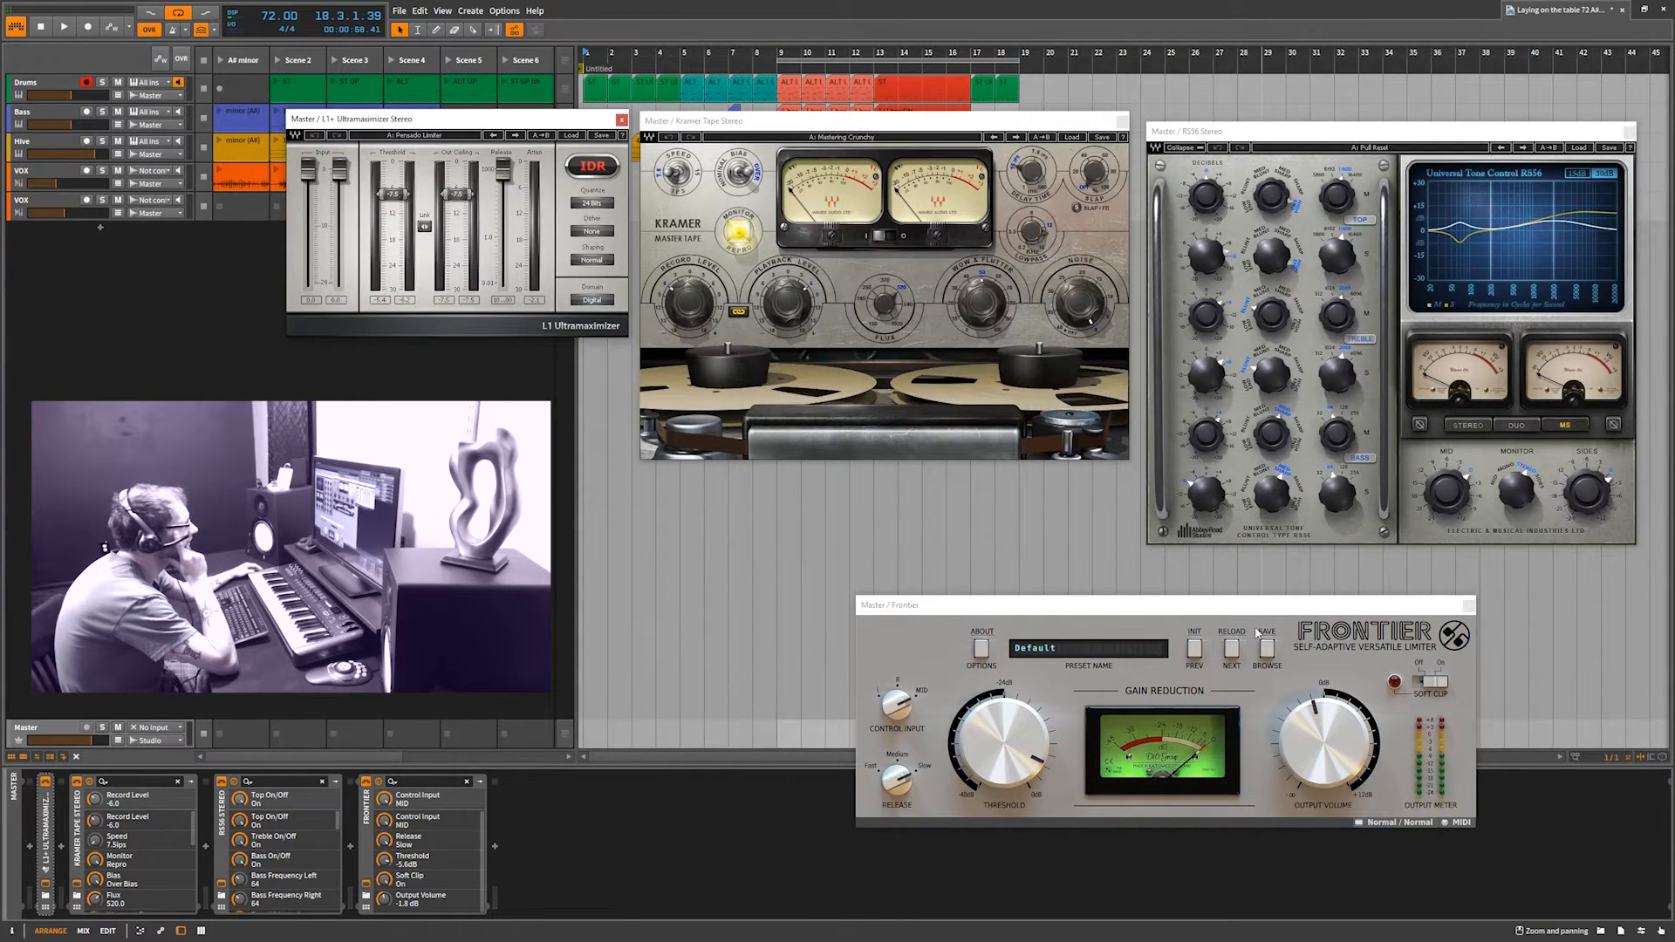
Place the Frontier window directly below the RS56 and close all of the Master track's plug-in windows.
drag(1258, 613, 1421, 582)
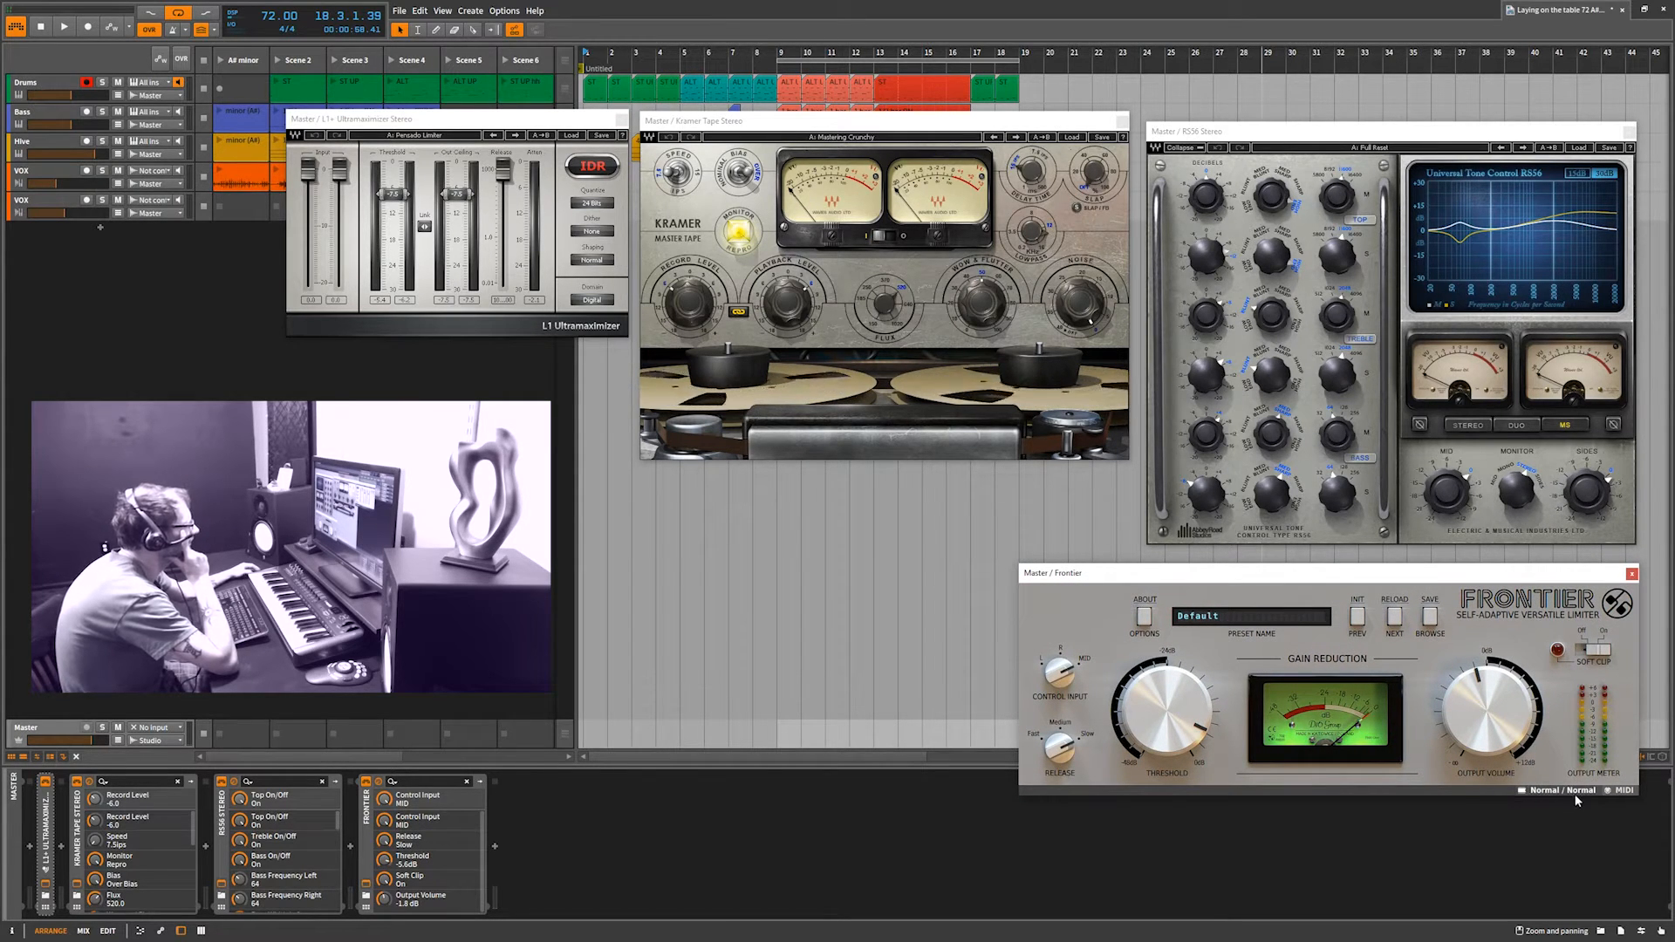
click(1431, 622)
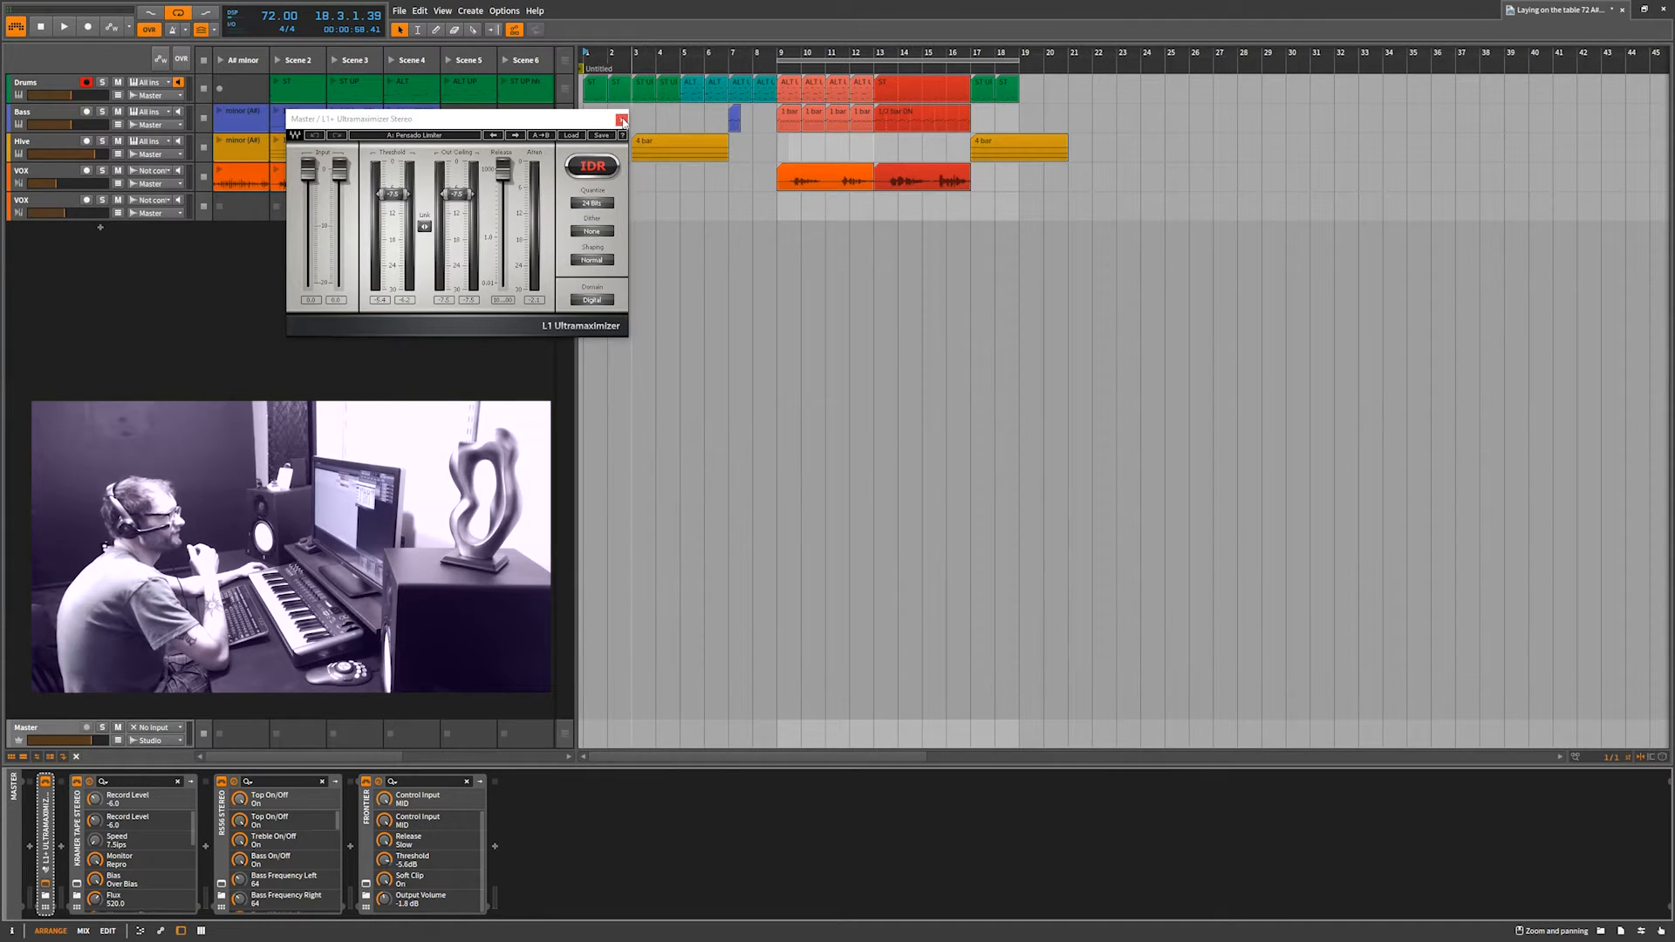
click(622, 119)
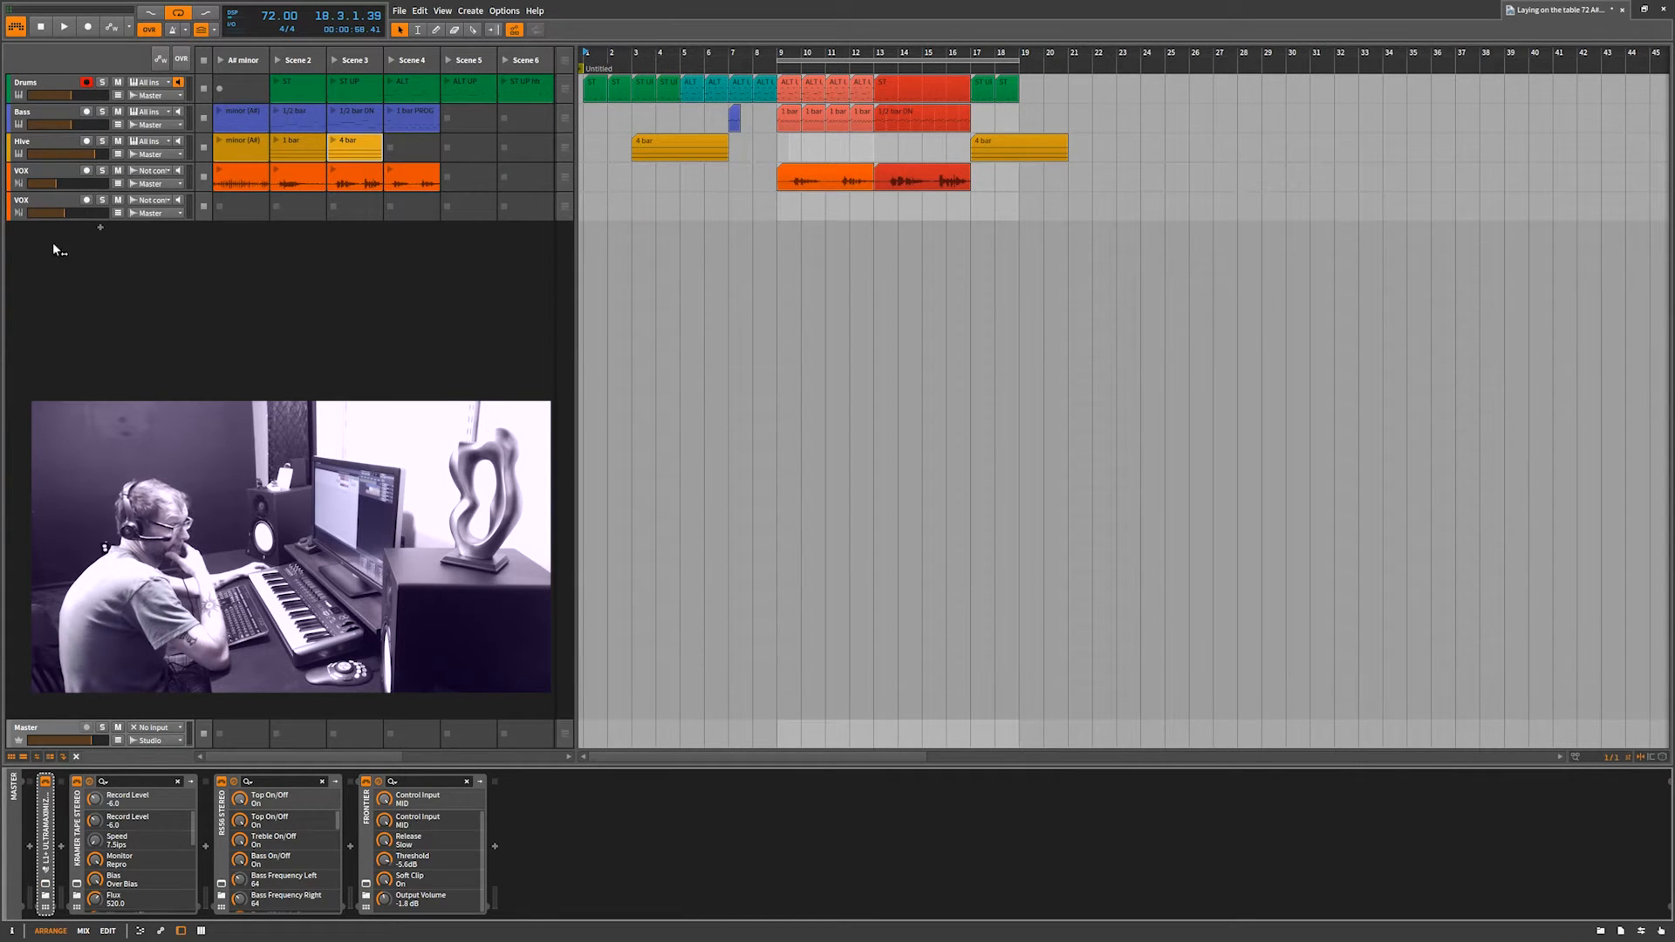
Solo the Drums track, start playback, launch its ALT UP clip in Scene 5 and magnify the arrangement around bars 5 to 12.
click(103, 82)
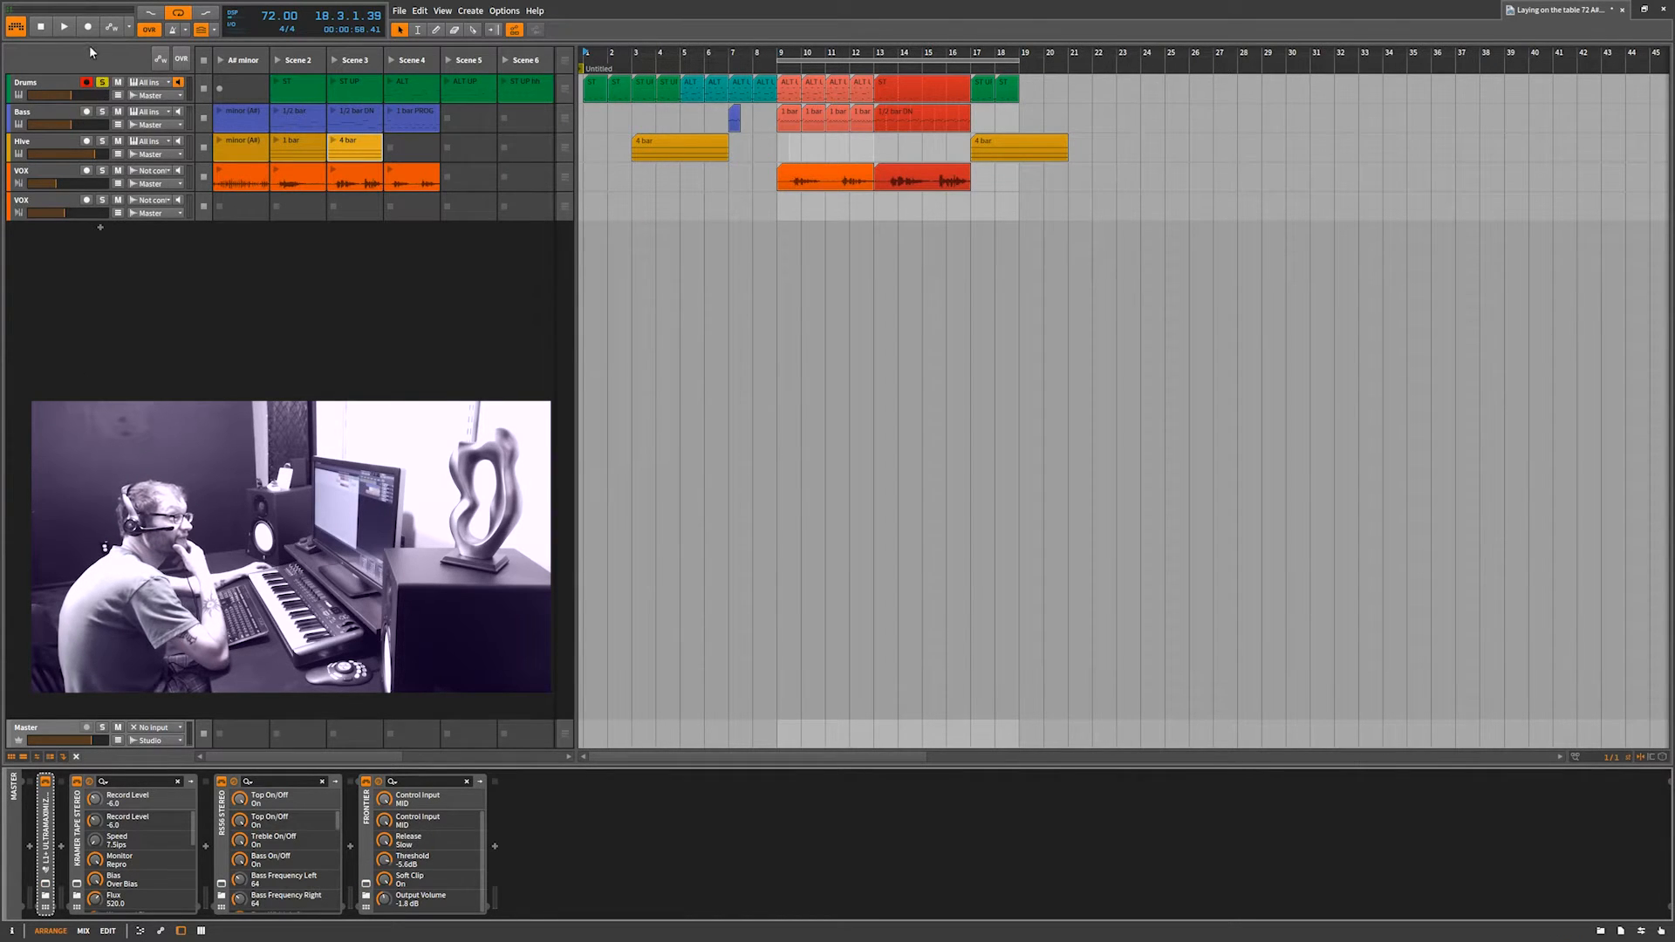
click(65, 27)
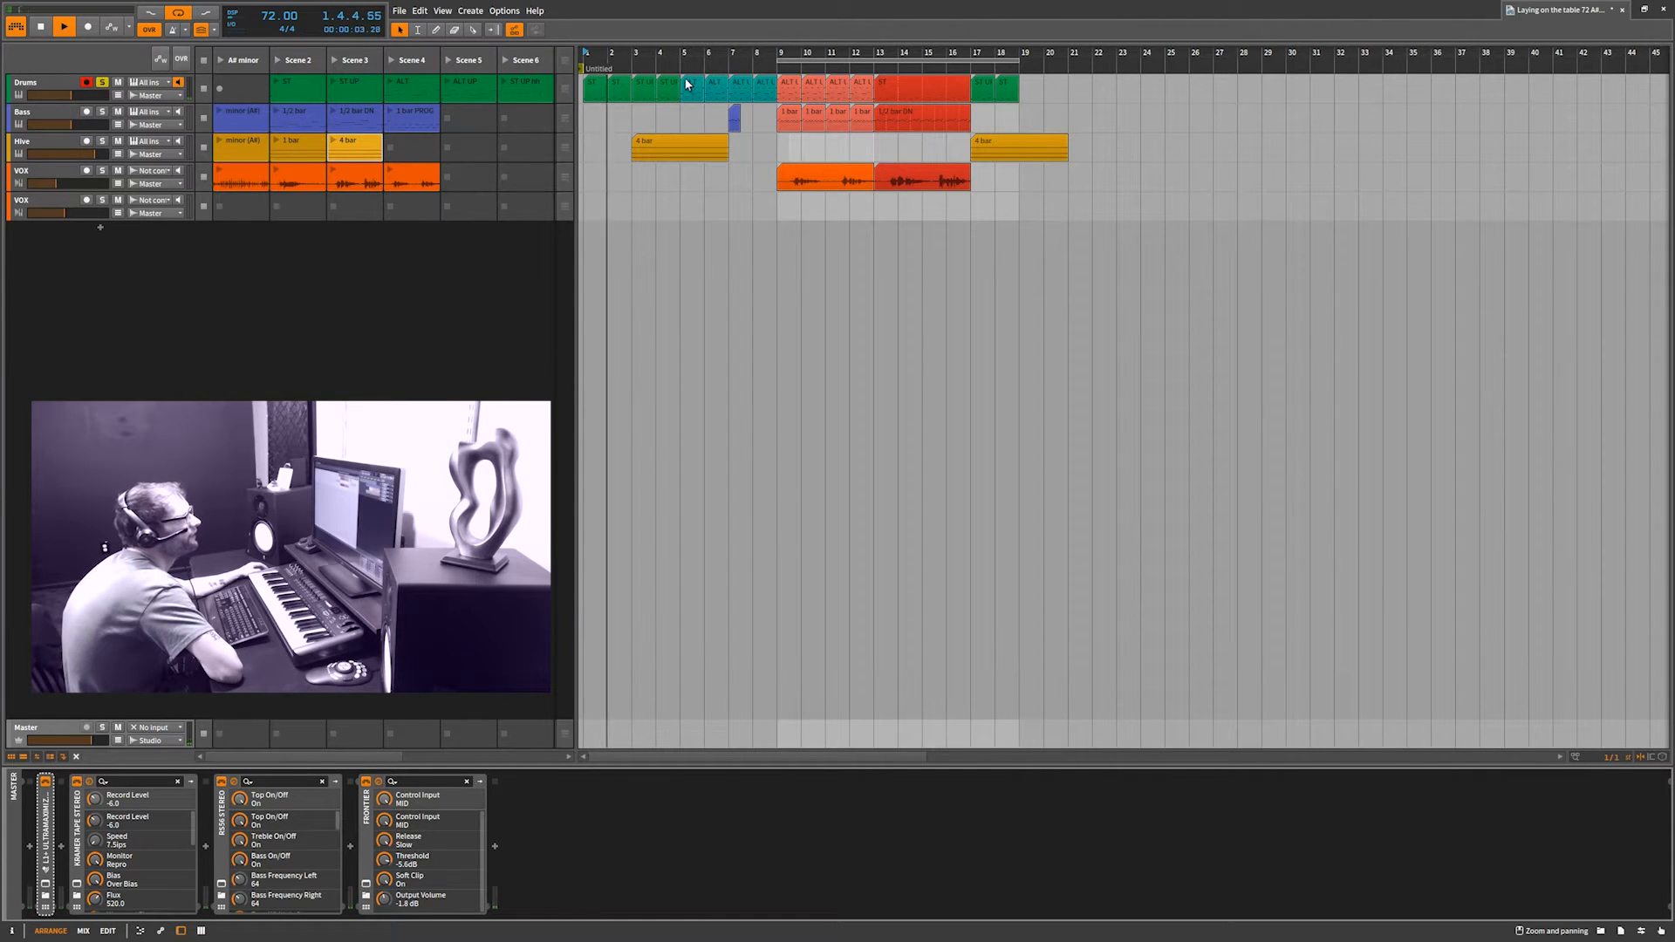
click(447, 81)
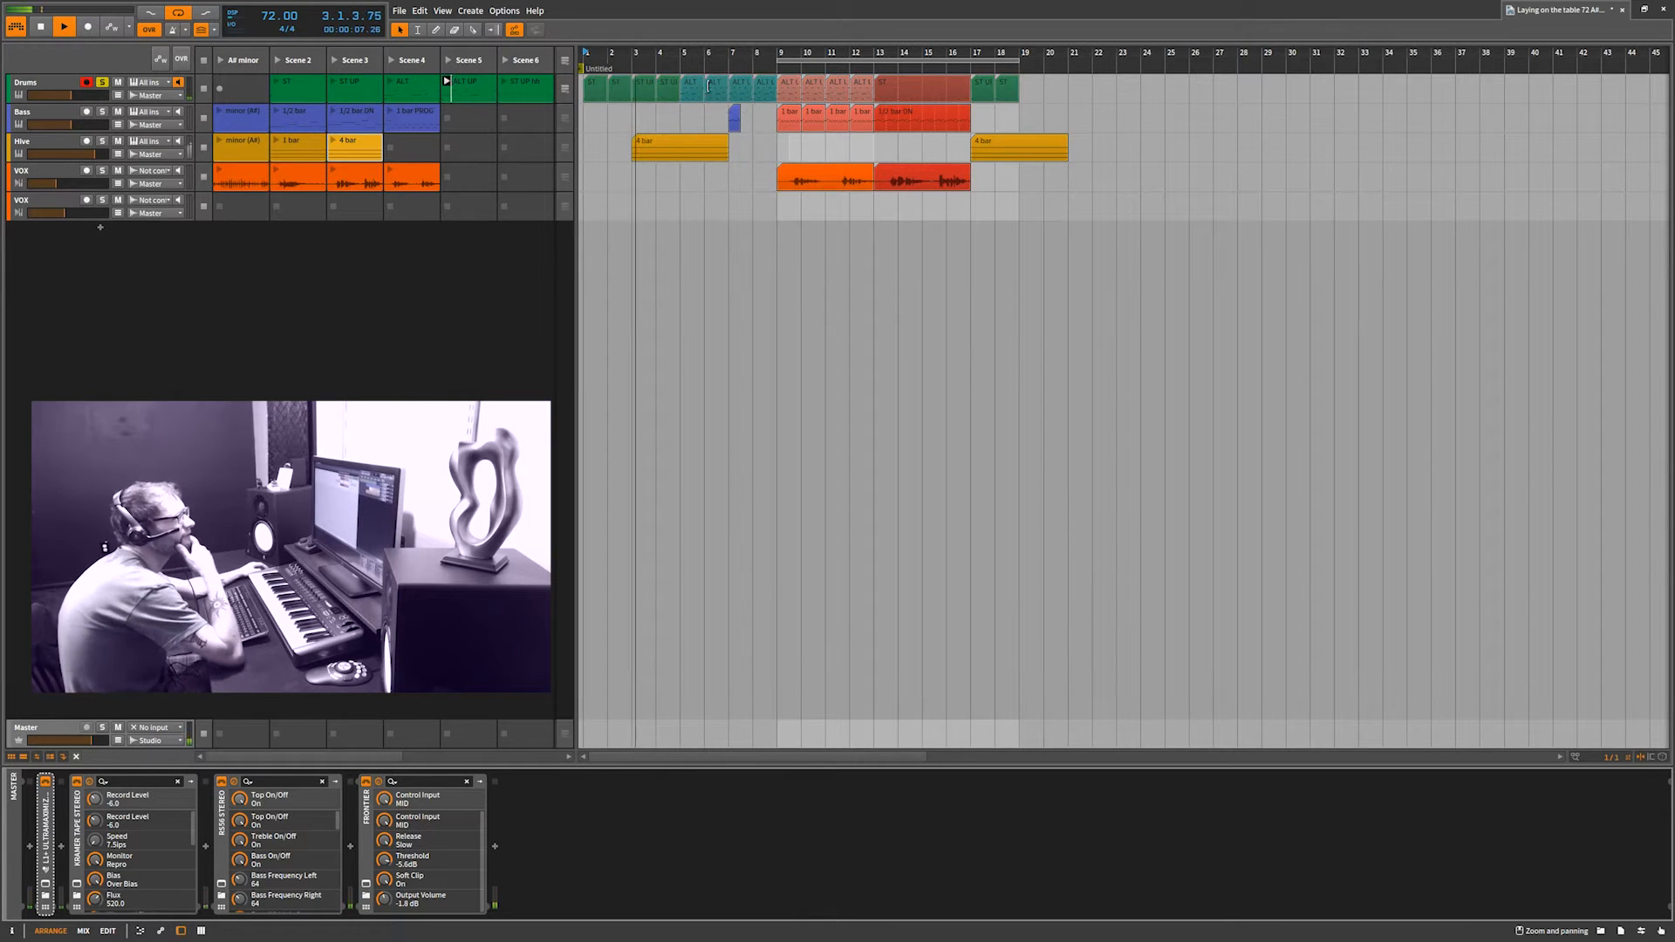
mouse_move(703, 55)
mouse_down()
mouse_move(703, 35)
mouse_move(703, 84)
mouse_up()
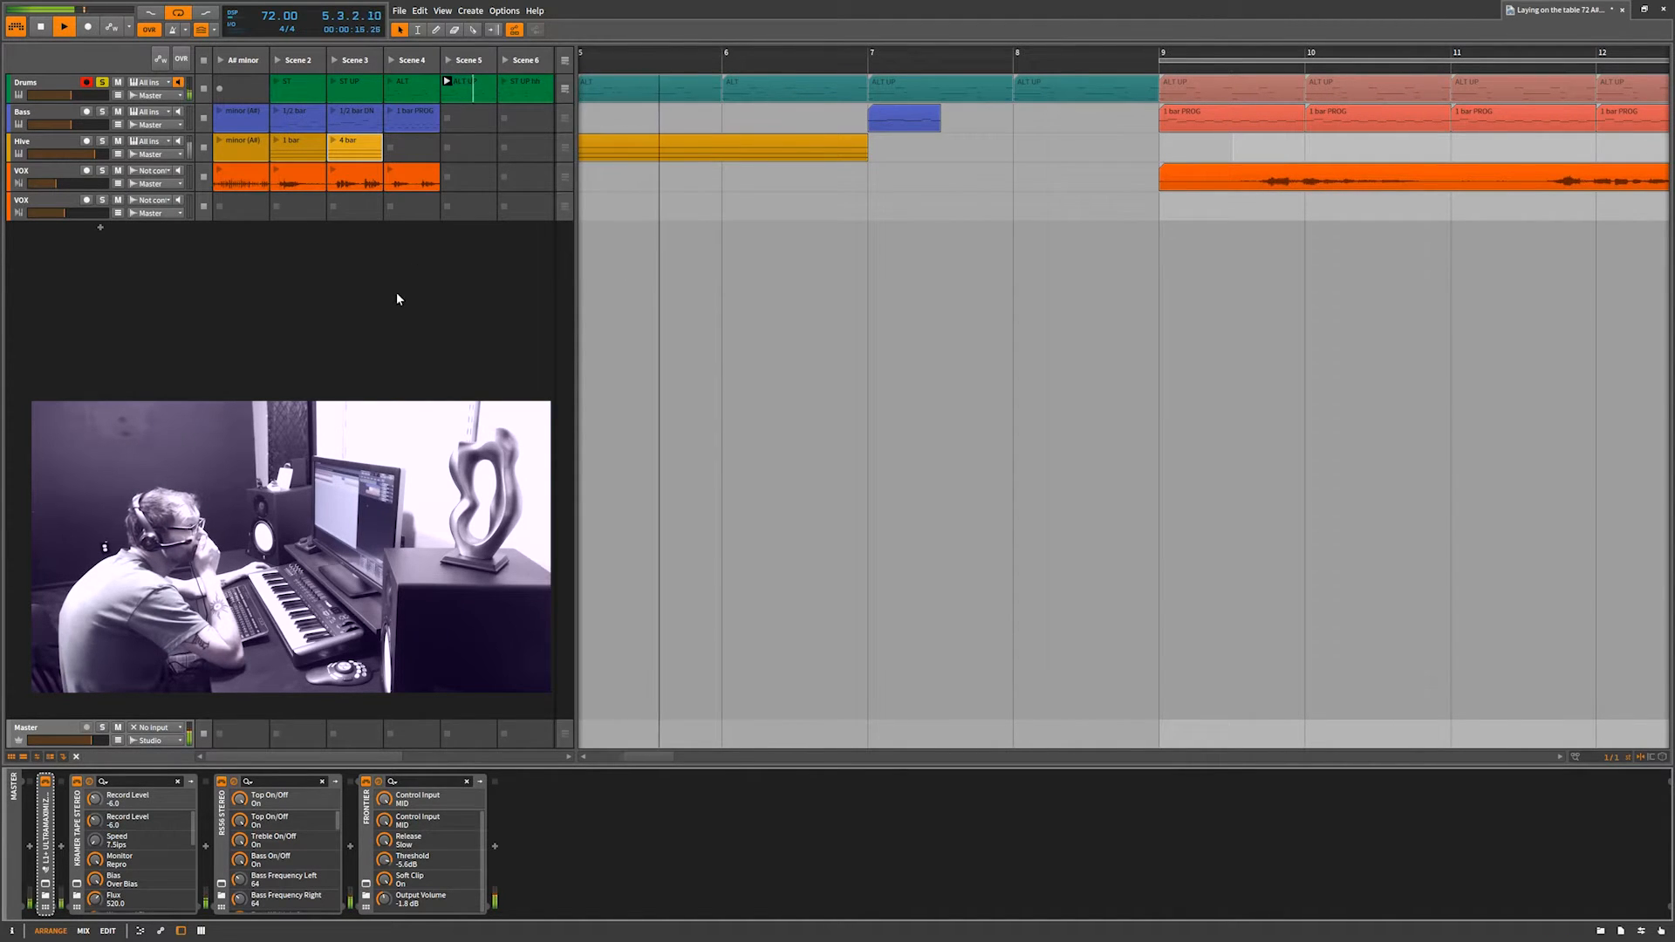
Select the Drums track and open the ALT UP clip in the note editor with its single bar filling the view.
click(41, 84)
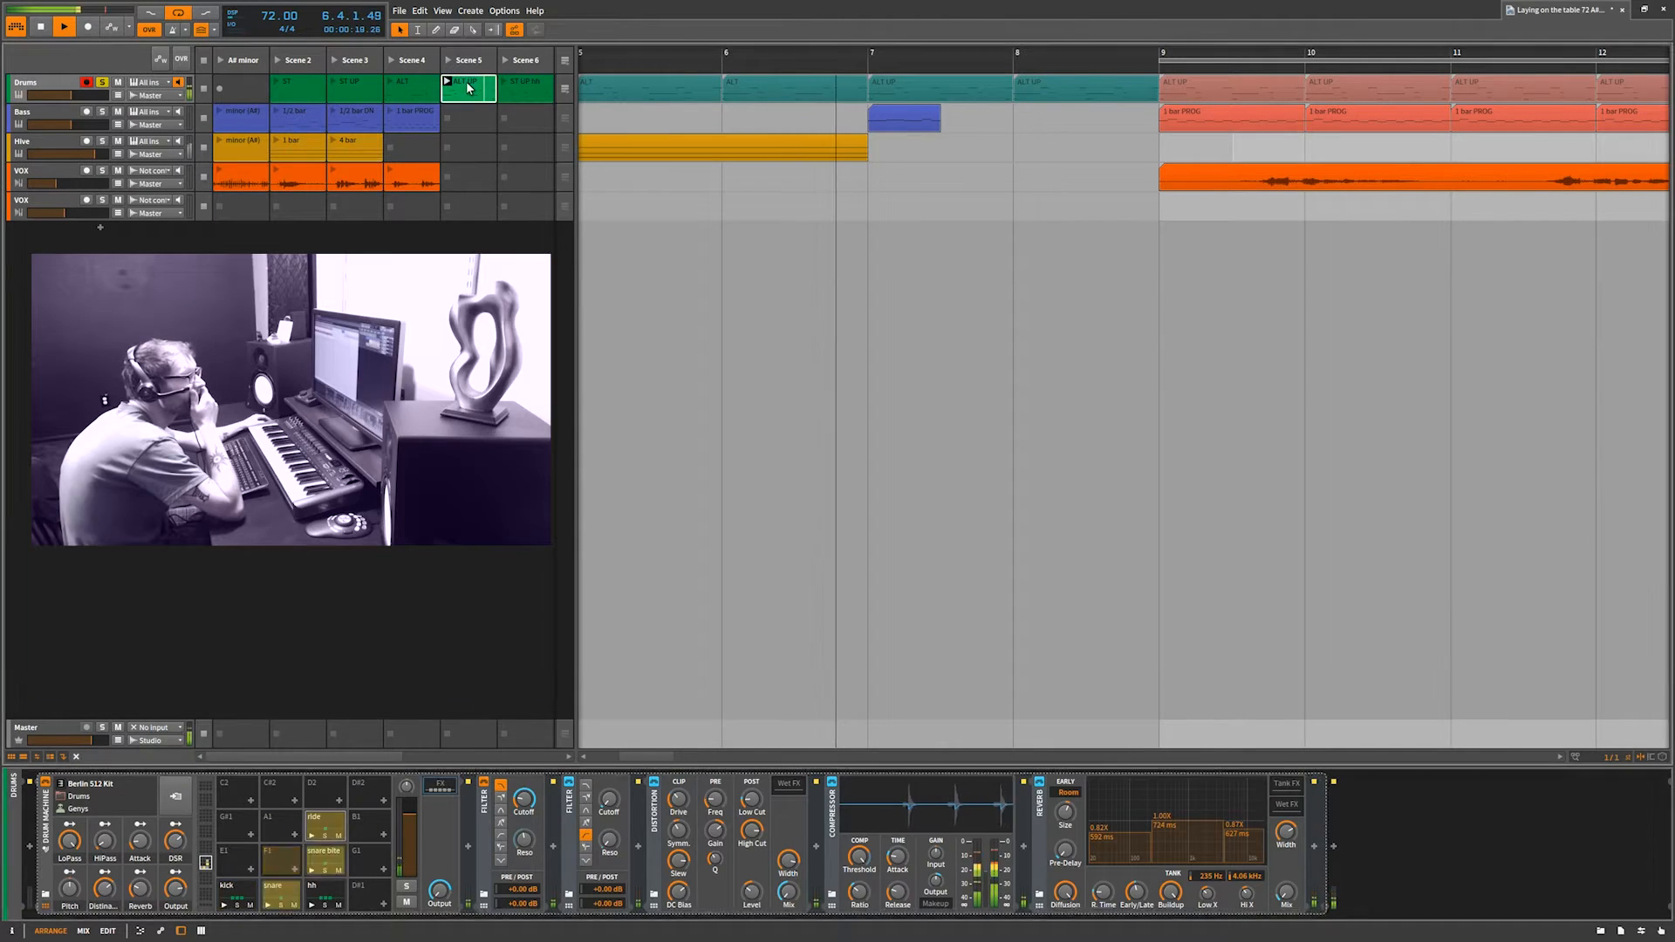
double_click(469, 91)
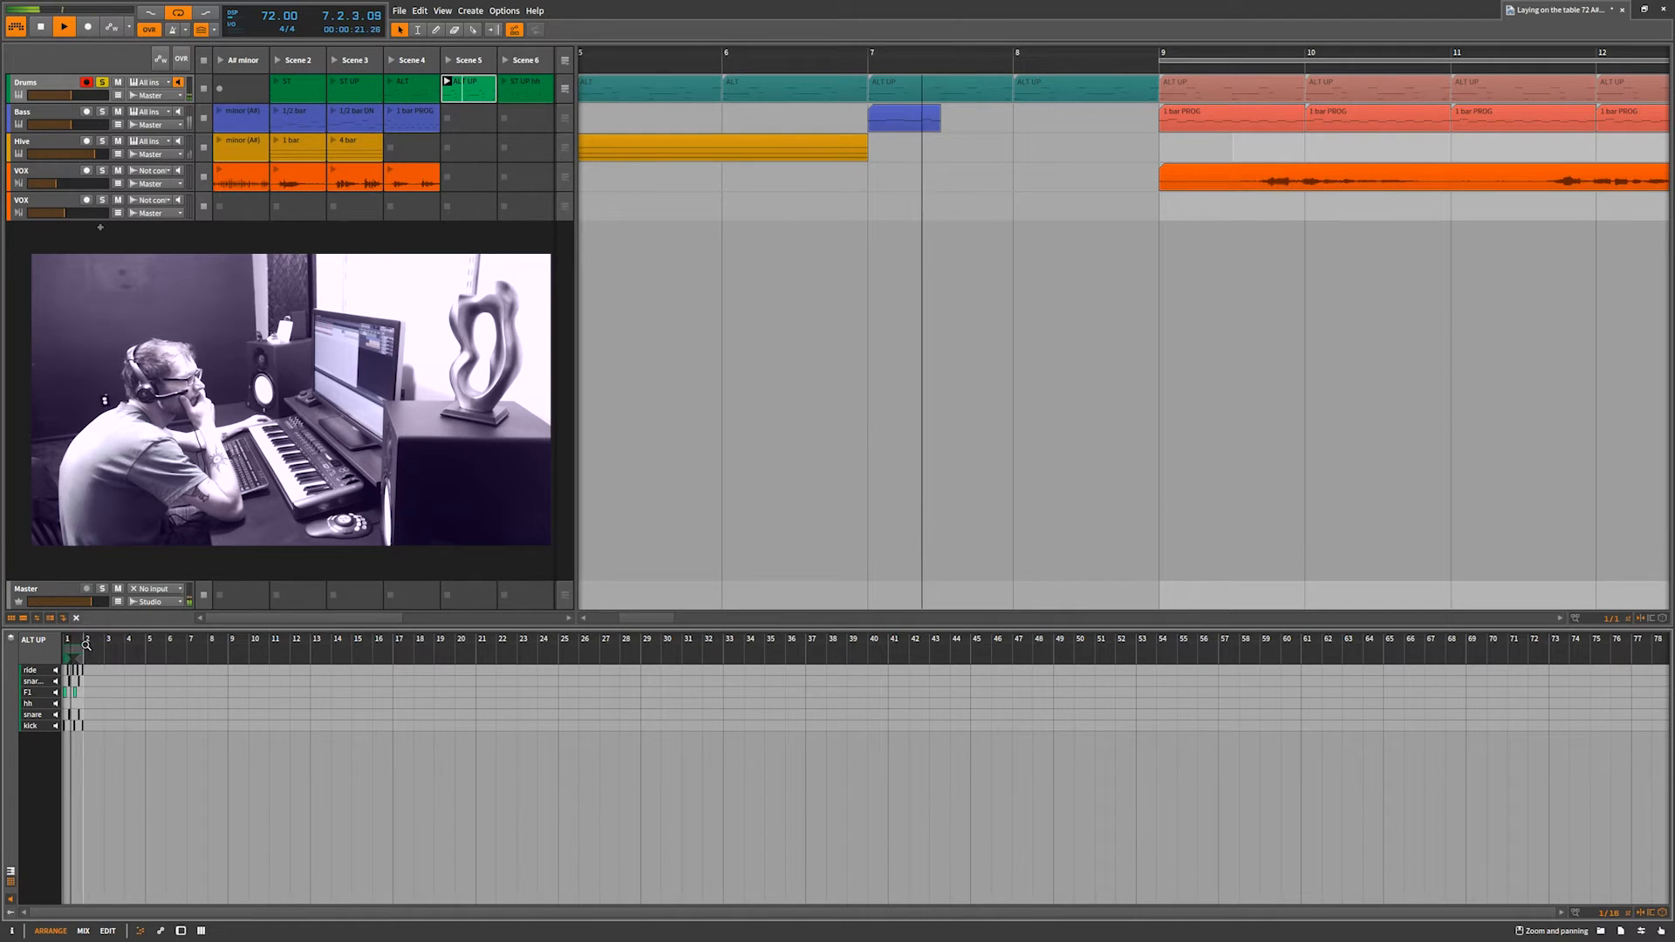
double_click(472, 91)
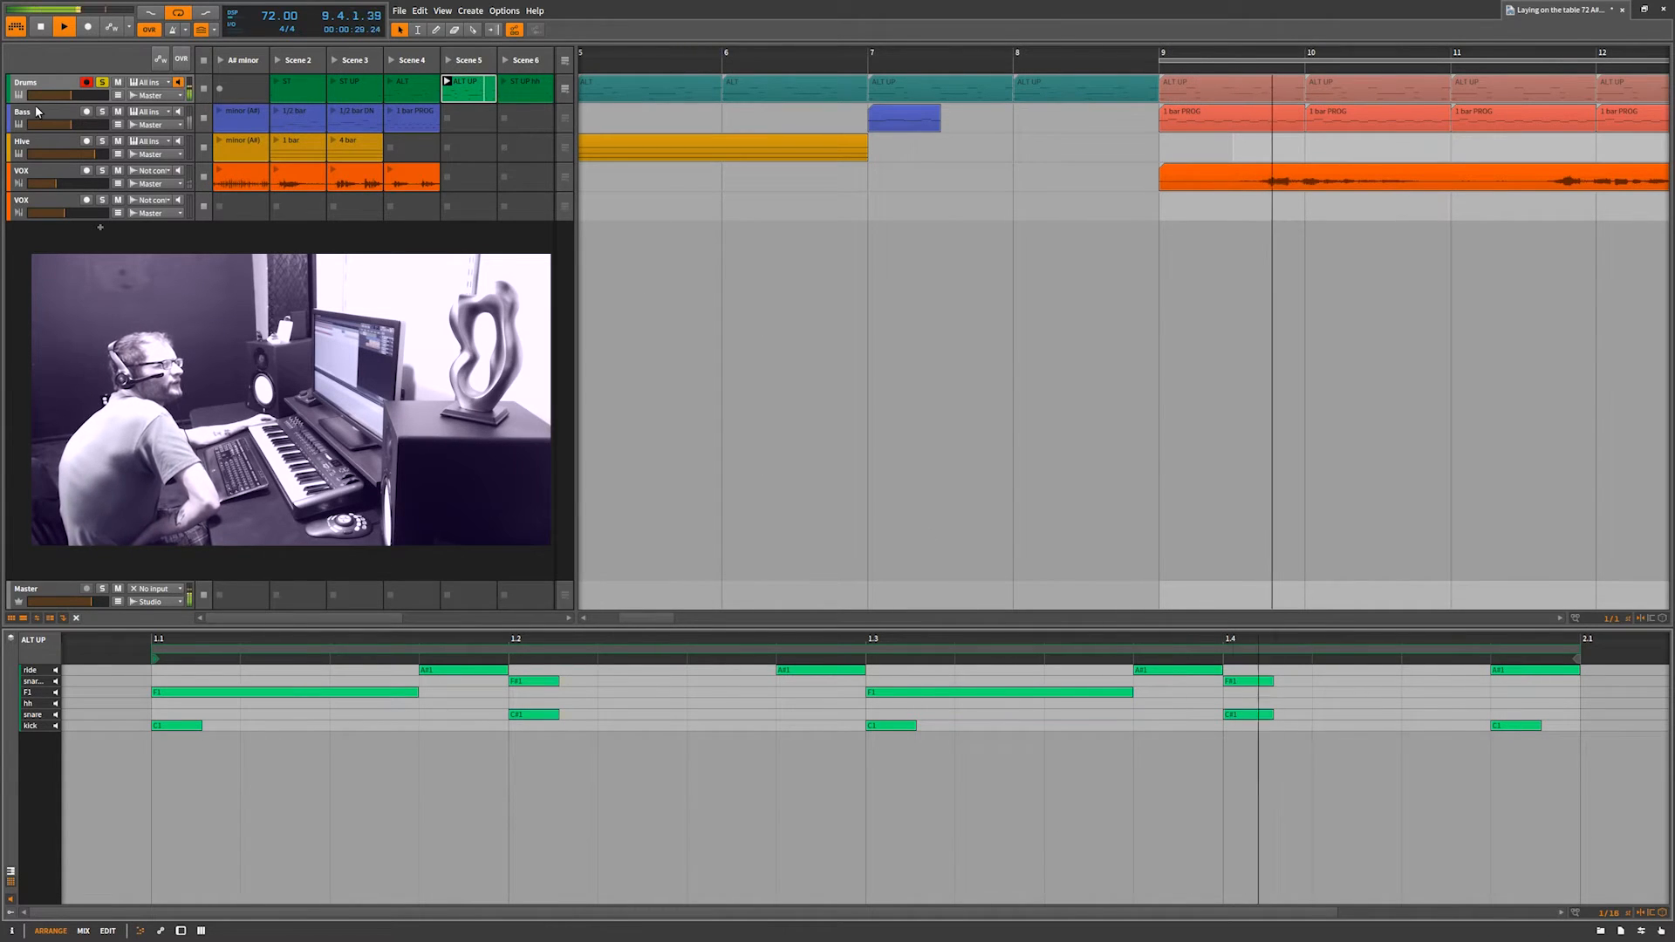
Launch the Bass track's 1 bar PROG clip and open the Bass track's Hive synth window.
click(387, 110)
click(35, 116)
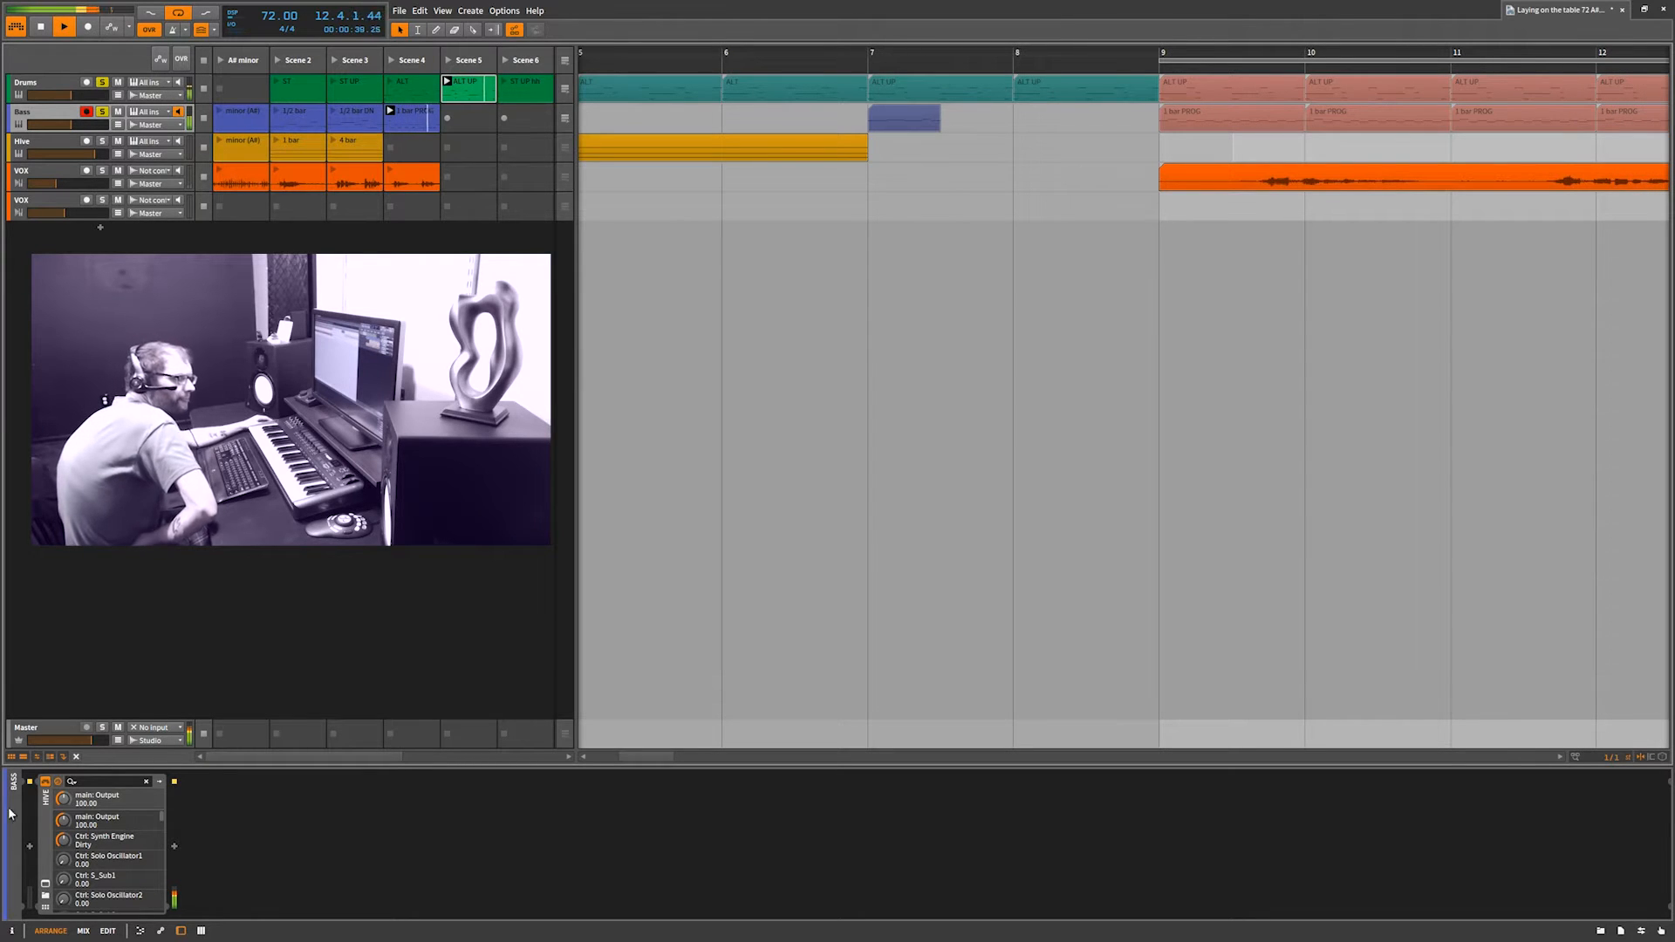
click(45, 885)
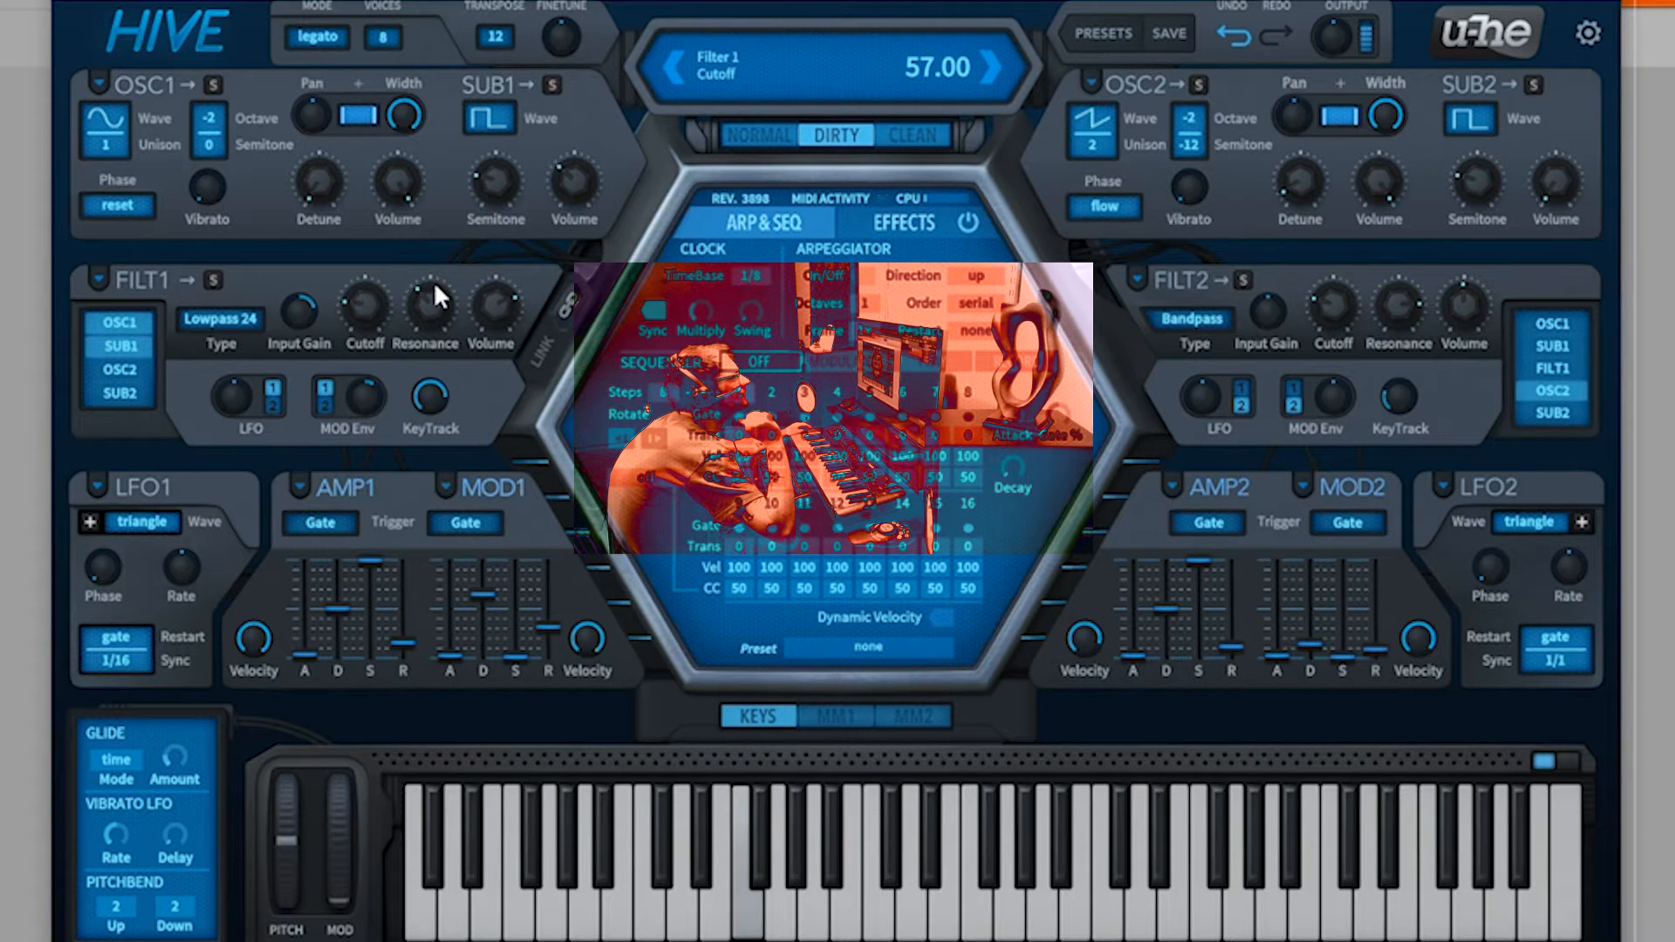
Adjust the bass patch in Hive: set Filter 1 resonance to 71.50 and cutoff to 58.50, and sweep Filter 2's cutoff.
drag(903, 328, 909, 290)
mouse_move(443, 203)
mouse_down()
mouse_move(448, 140)
mouse_move(443, 203)
mouse_up()
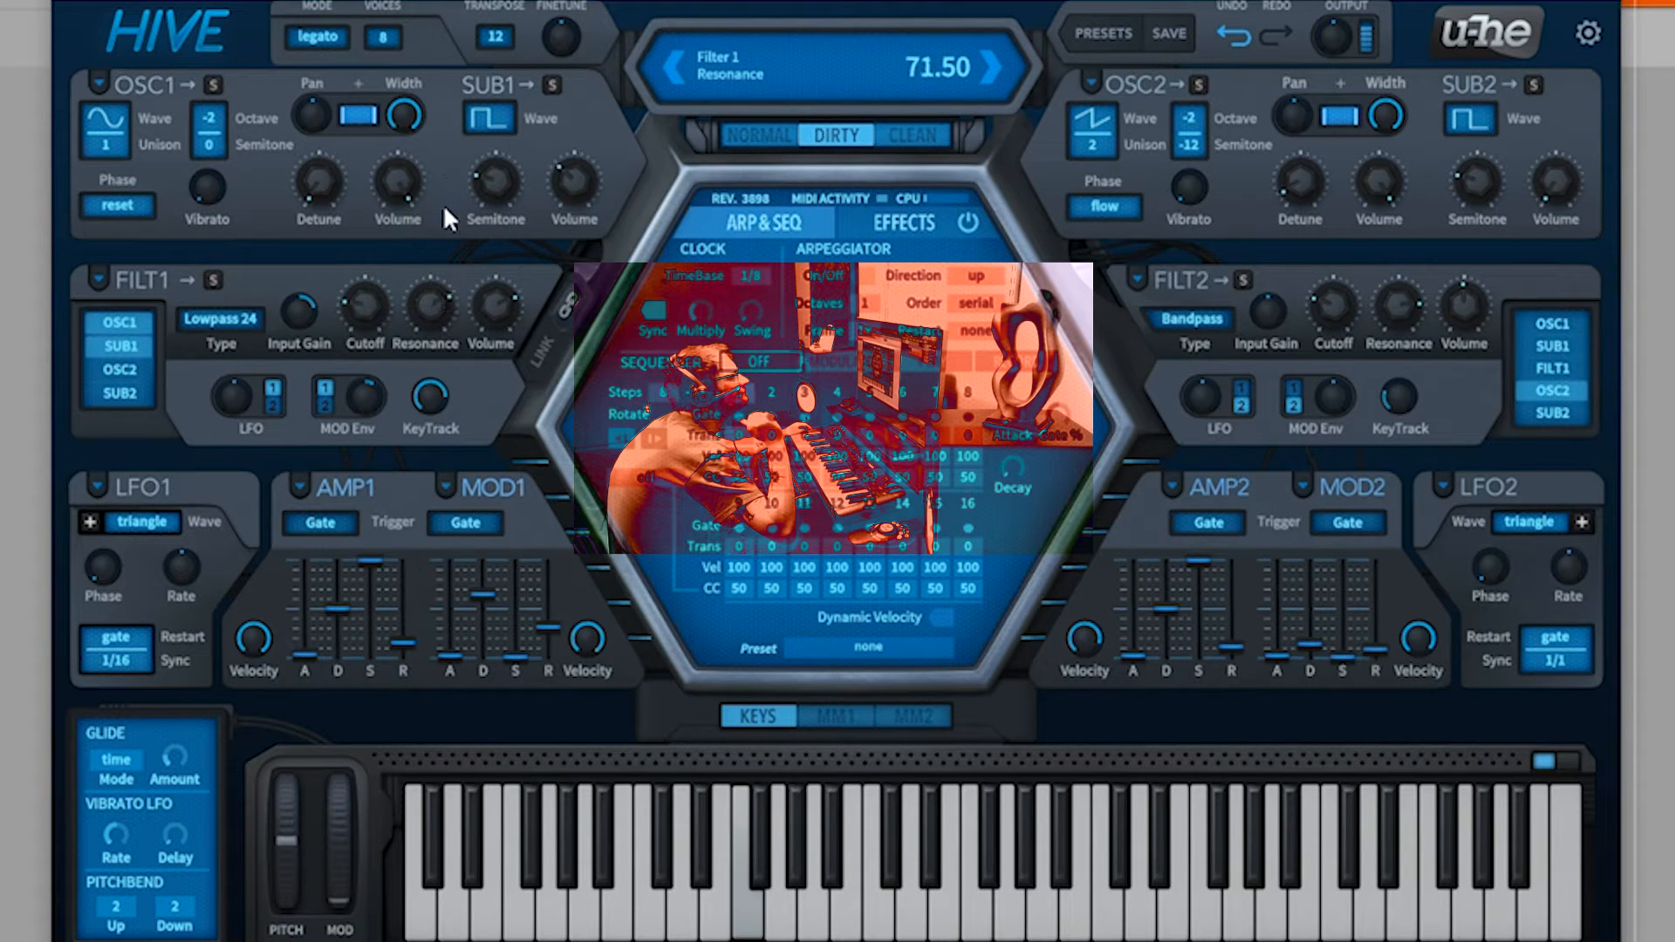
drag(379, 297, 398, 114)
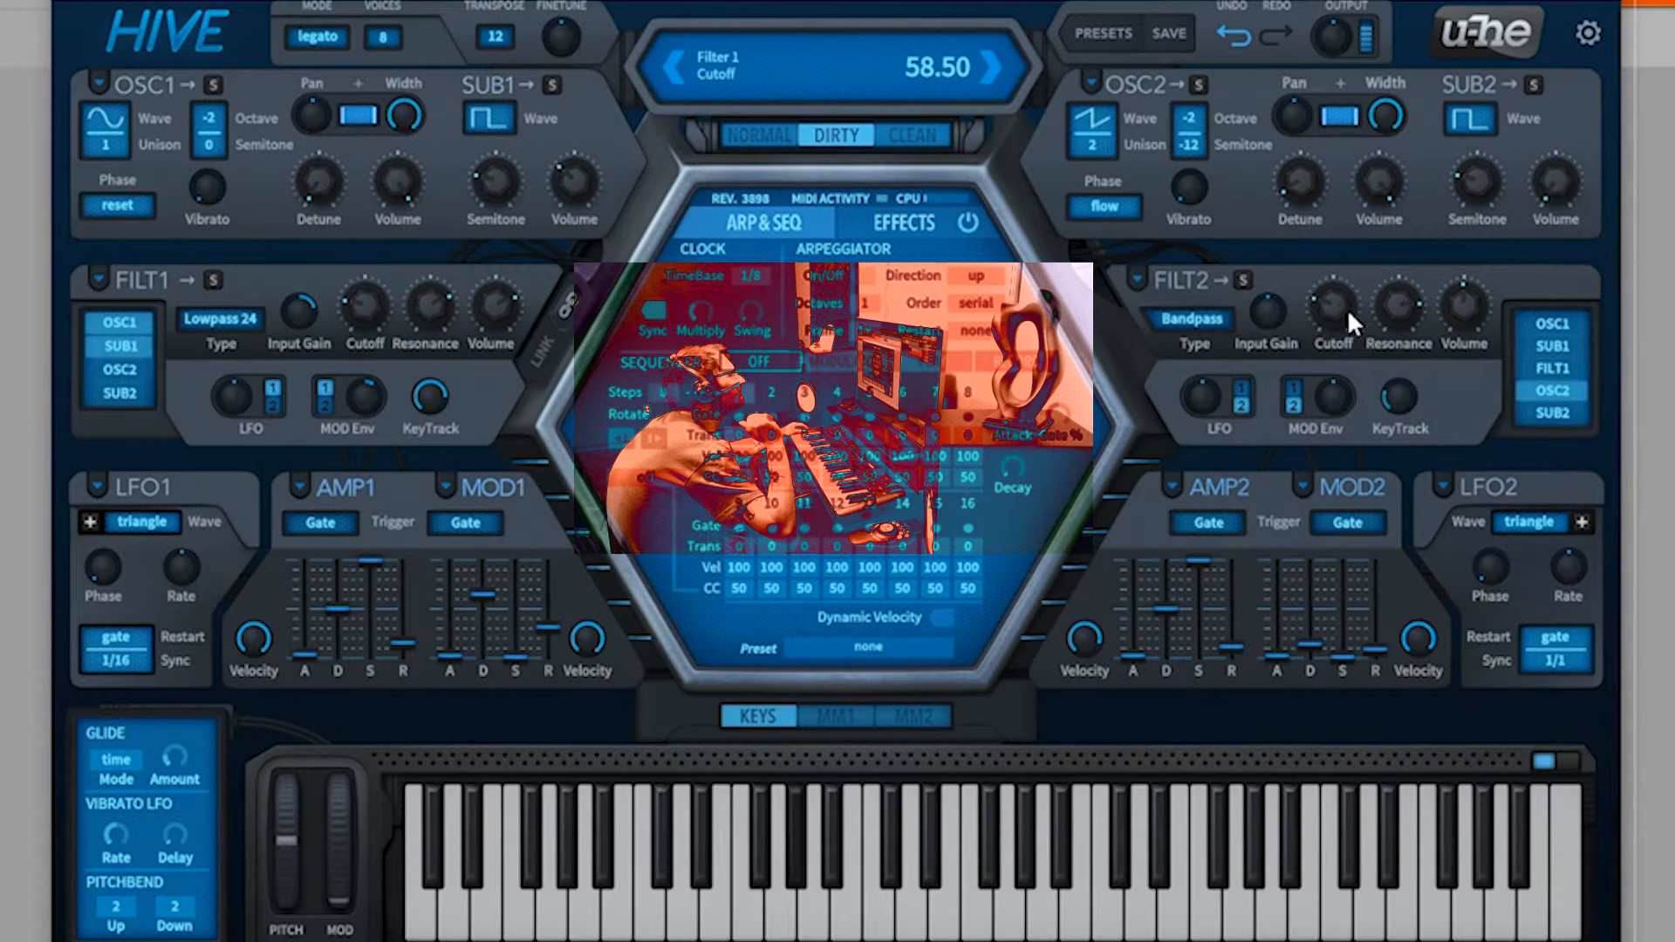
drag(1354, 181, 1352, 269)
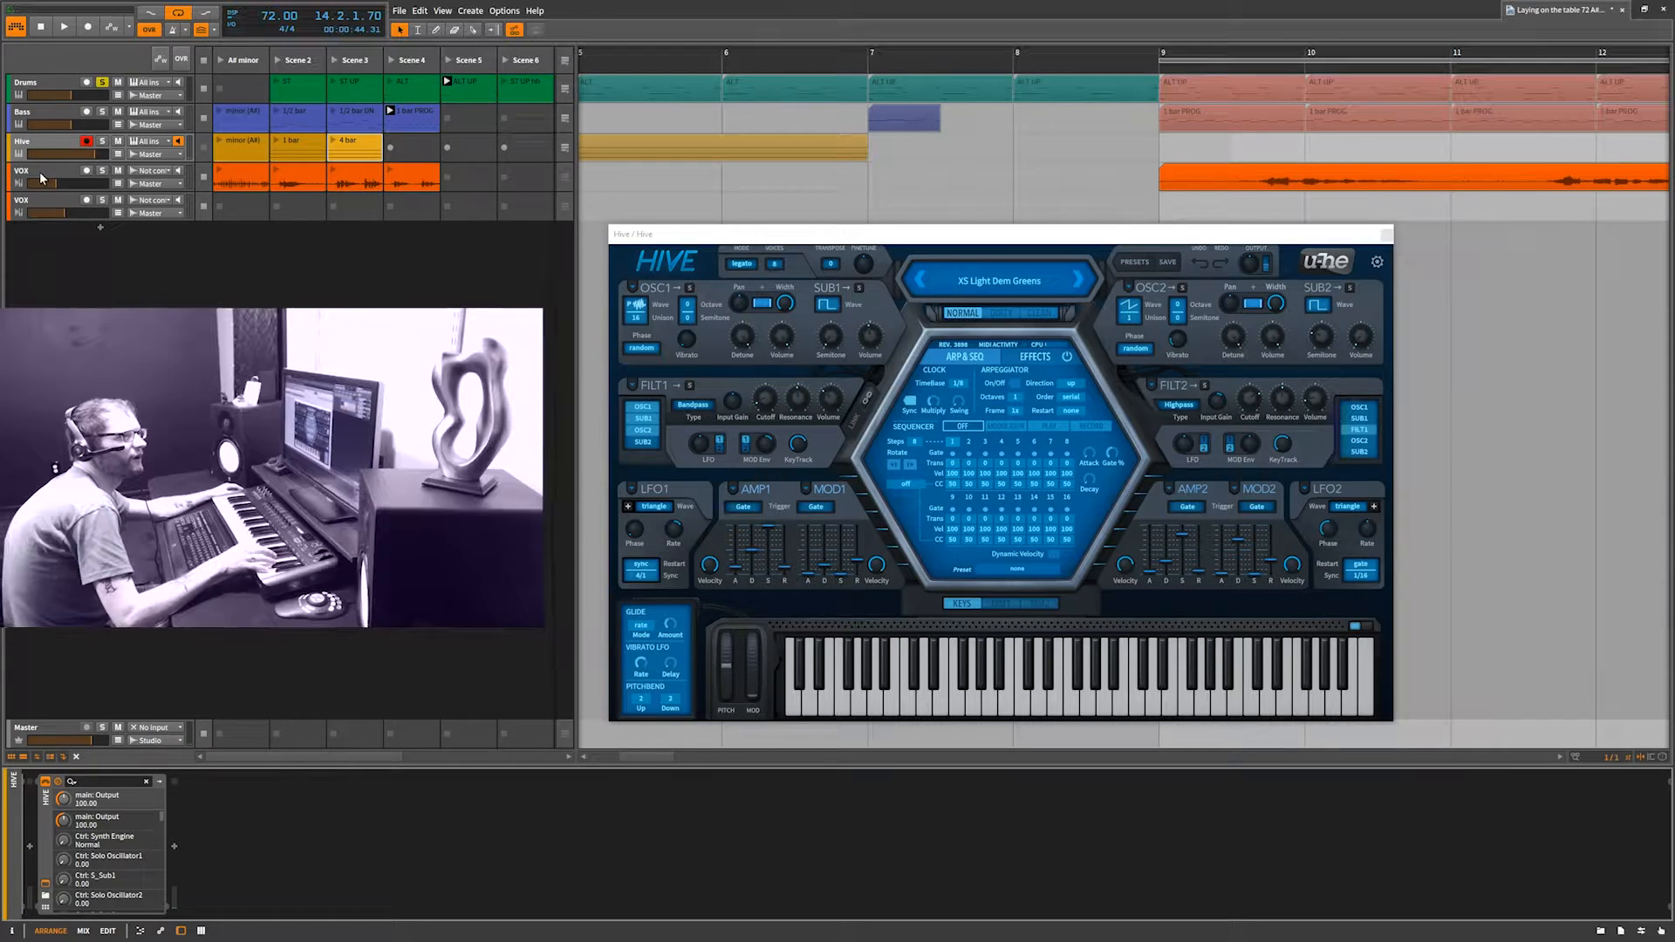
Select the upper VOX track, reveal the devices inside its Chain, and open UltraPitch Shift beside the clip launcher.
click(44, 175)
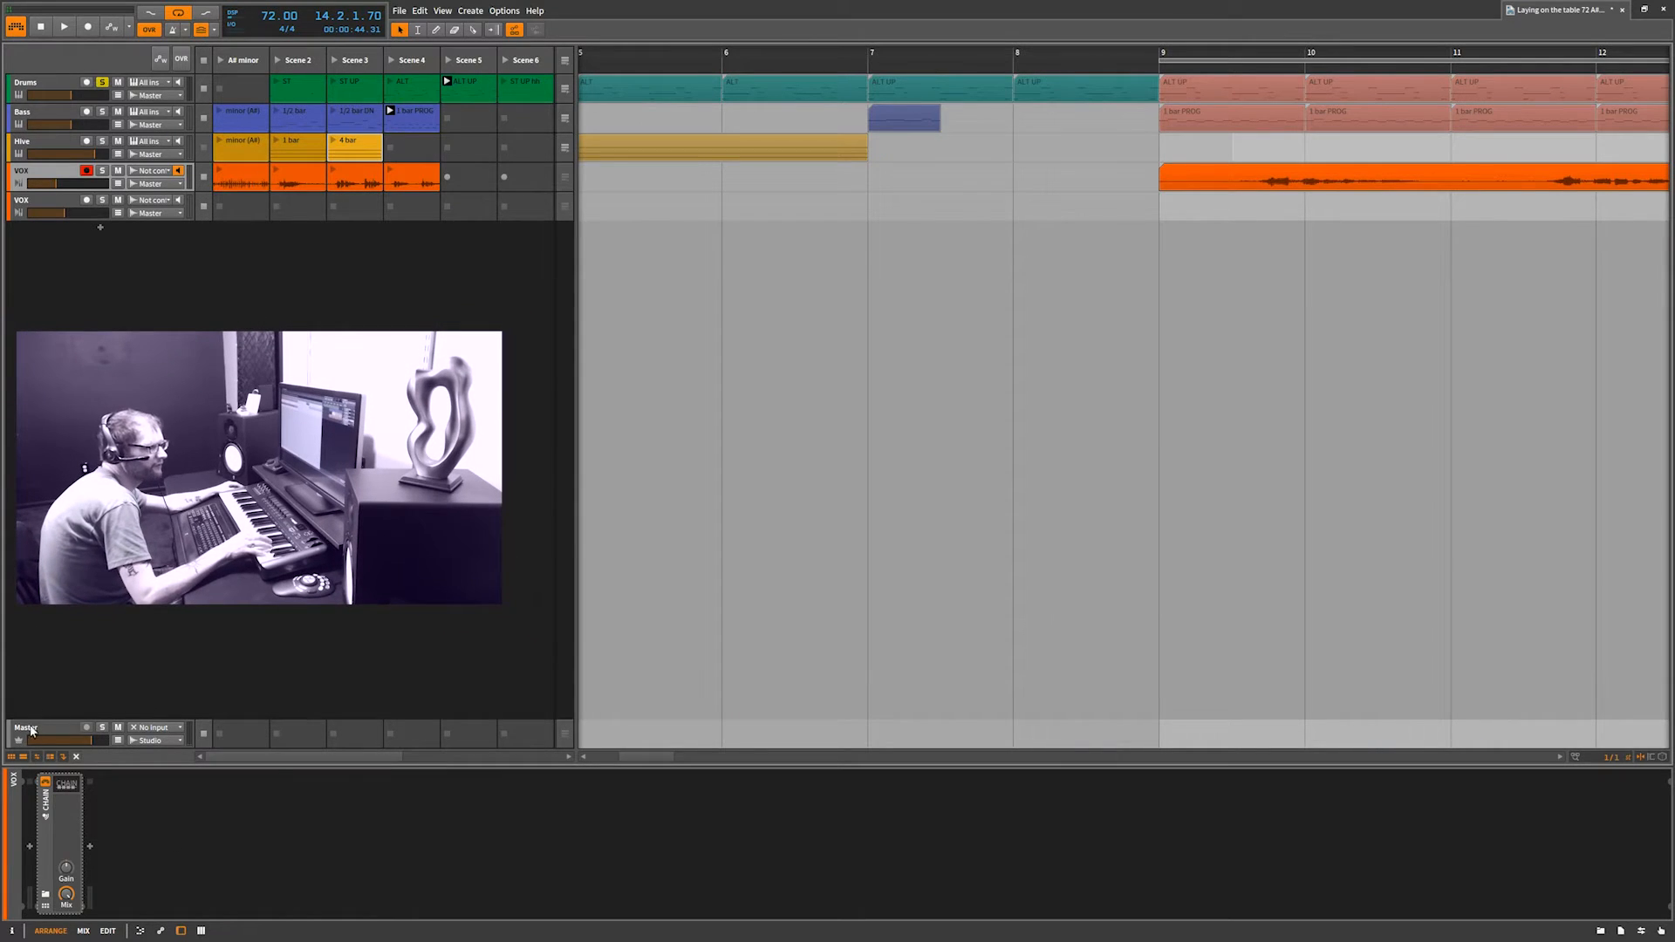
click(71, 787)
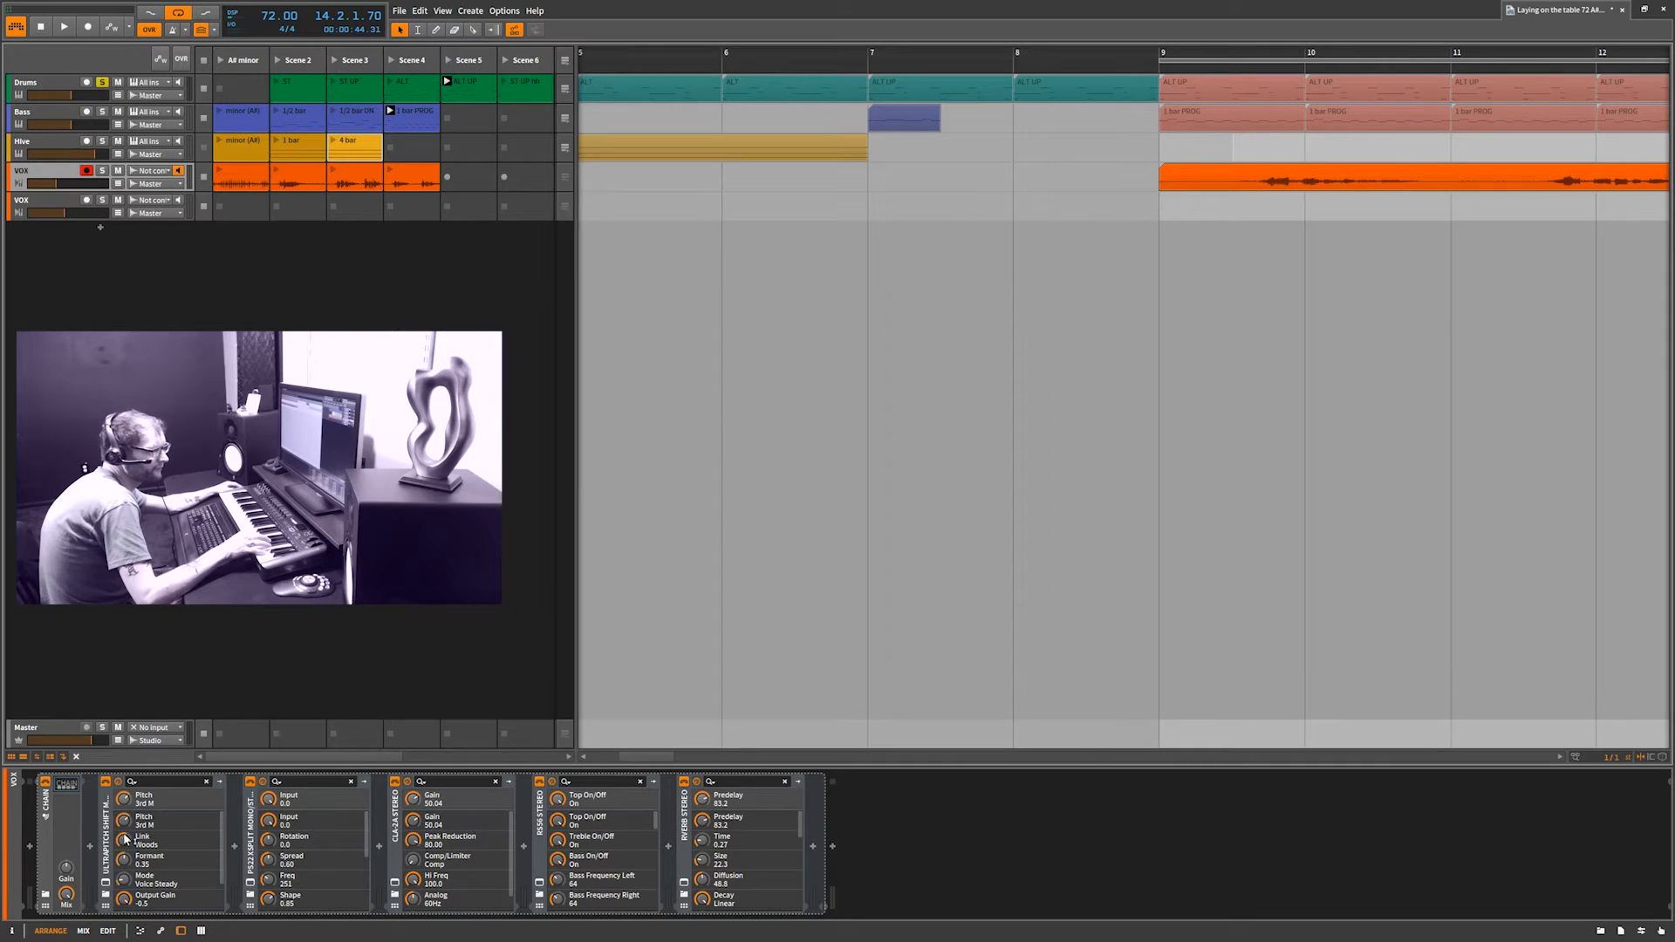
click(107, 882)
drag(1234, 256, 628, 299)
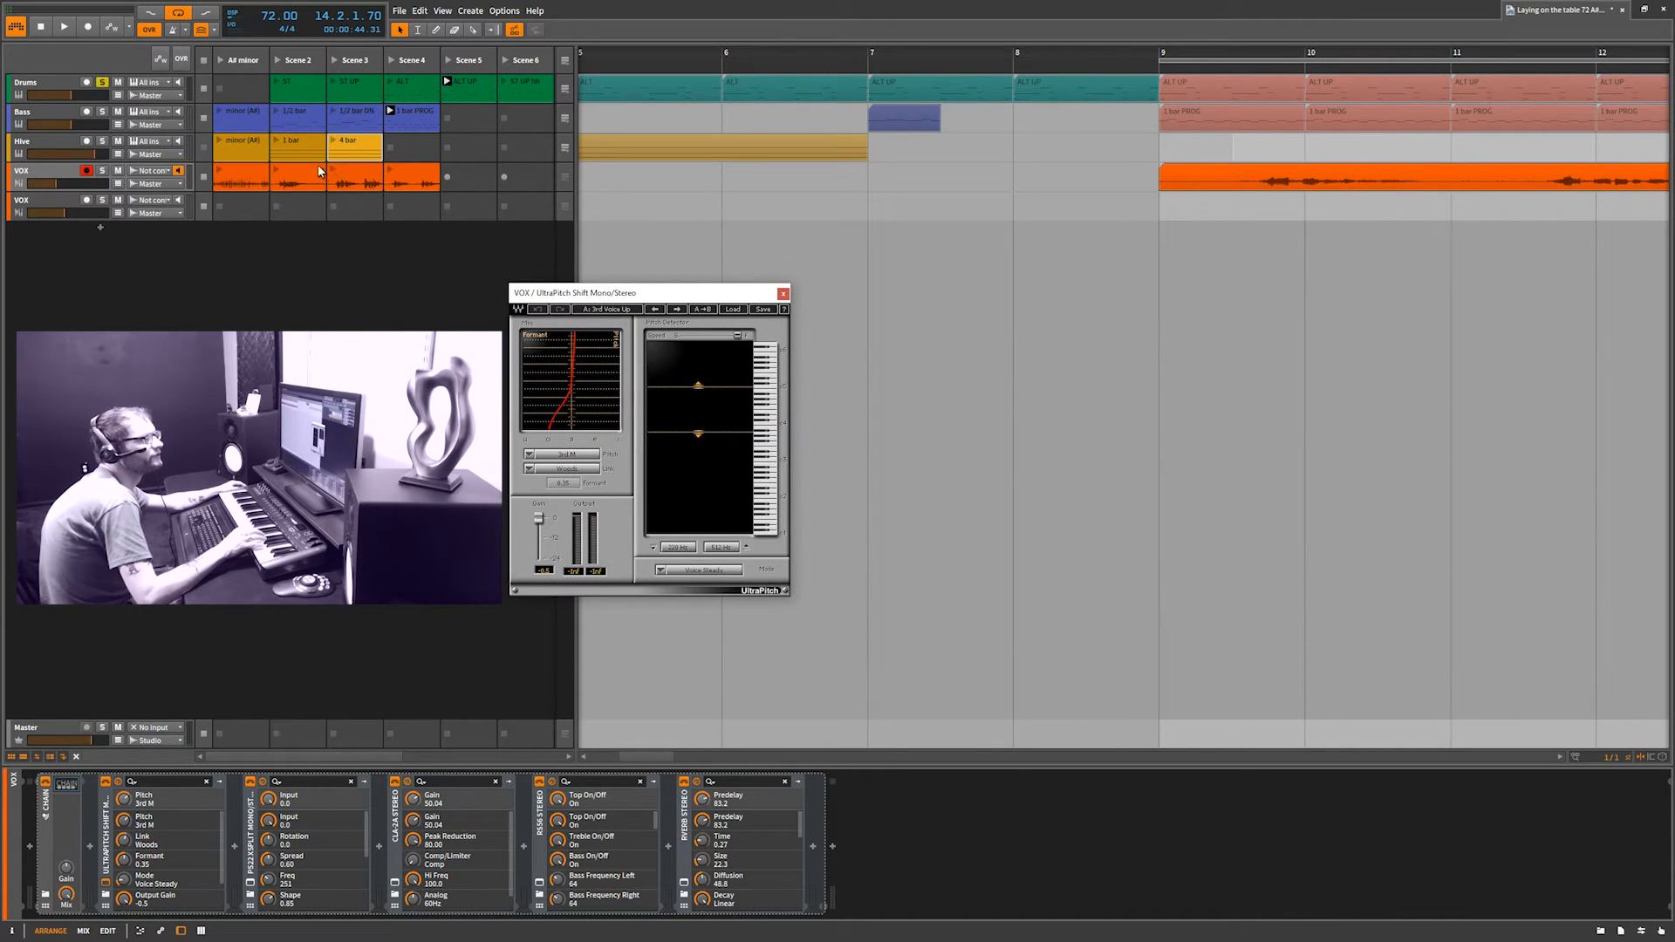
Launch the VOX clip in Scene 3 and open the PS22 XSplit window, placing it beside UltraPitch.
click(335, 176)
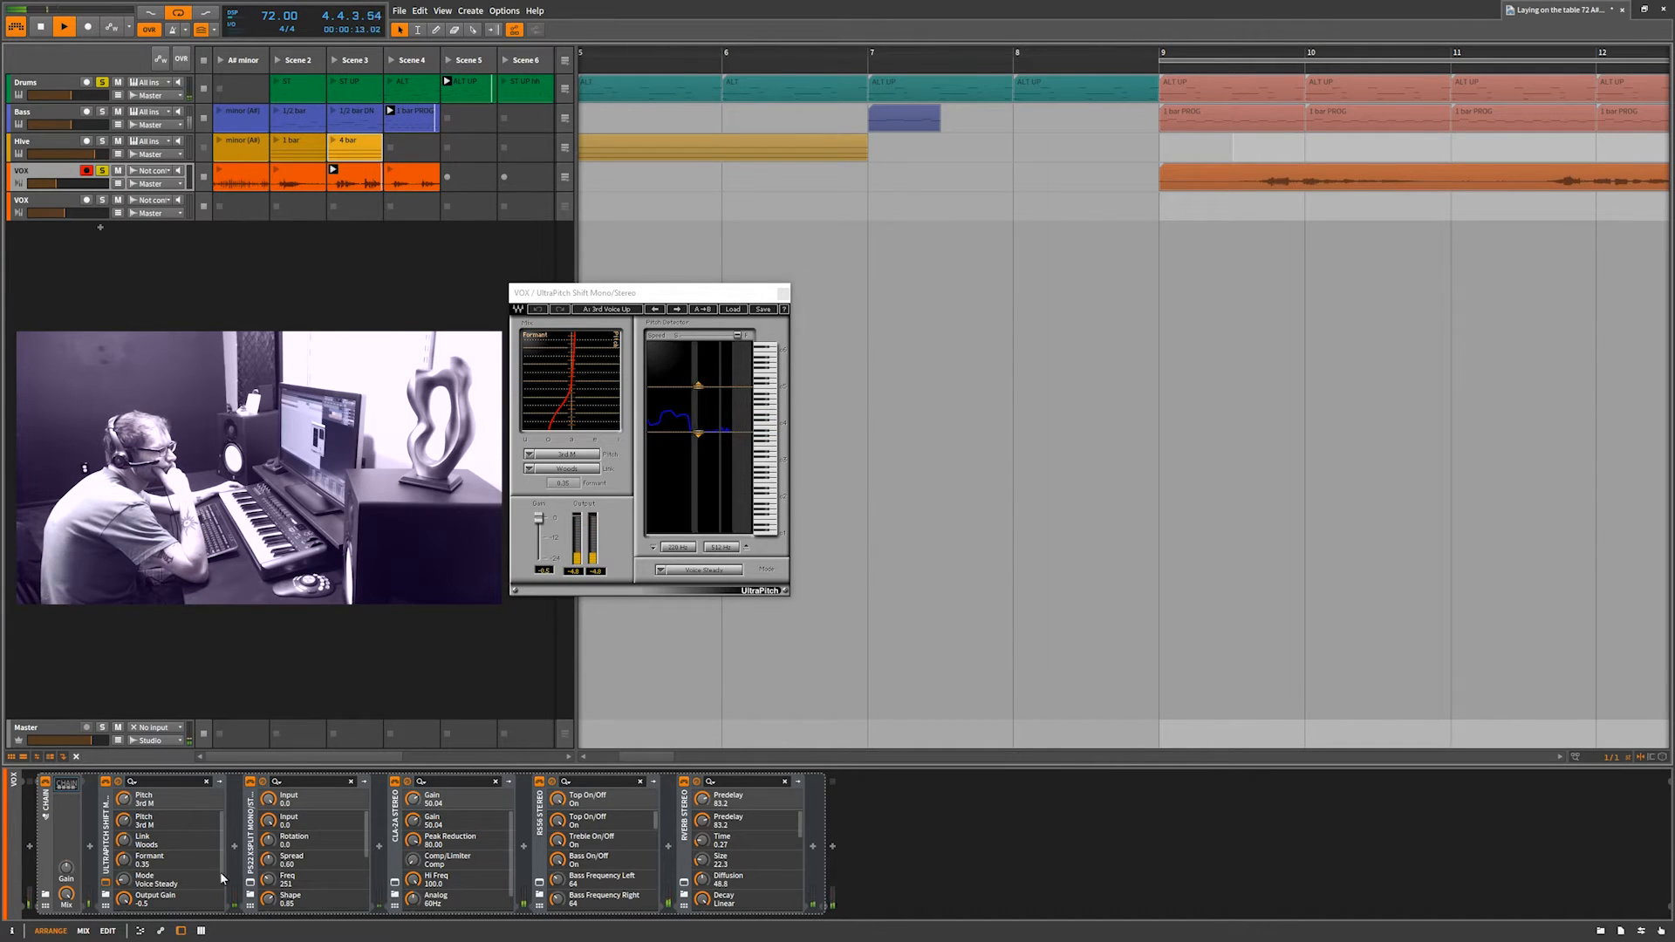
click(251, 884)
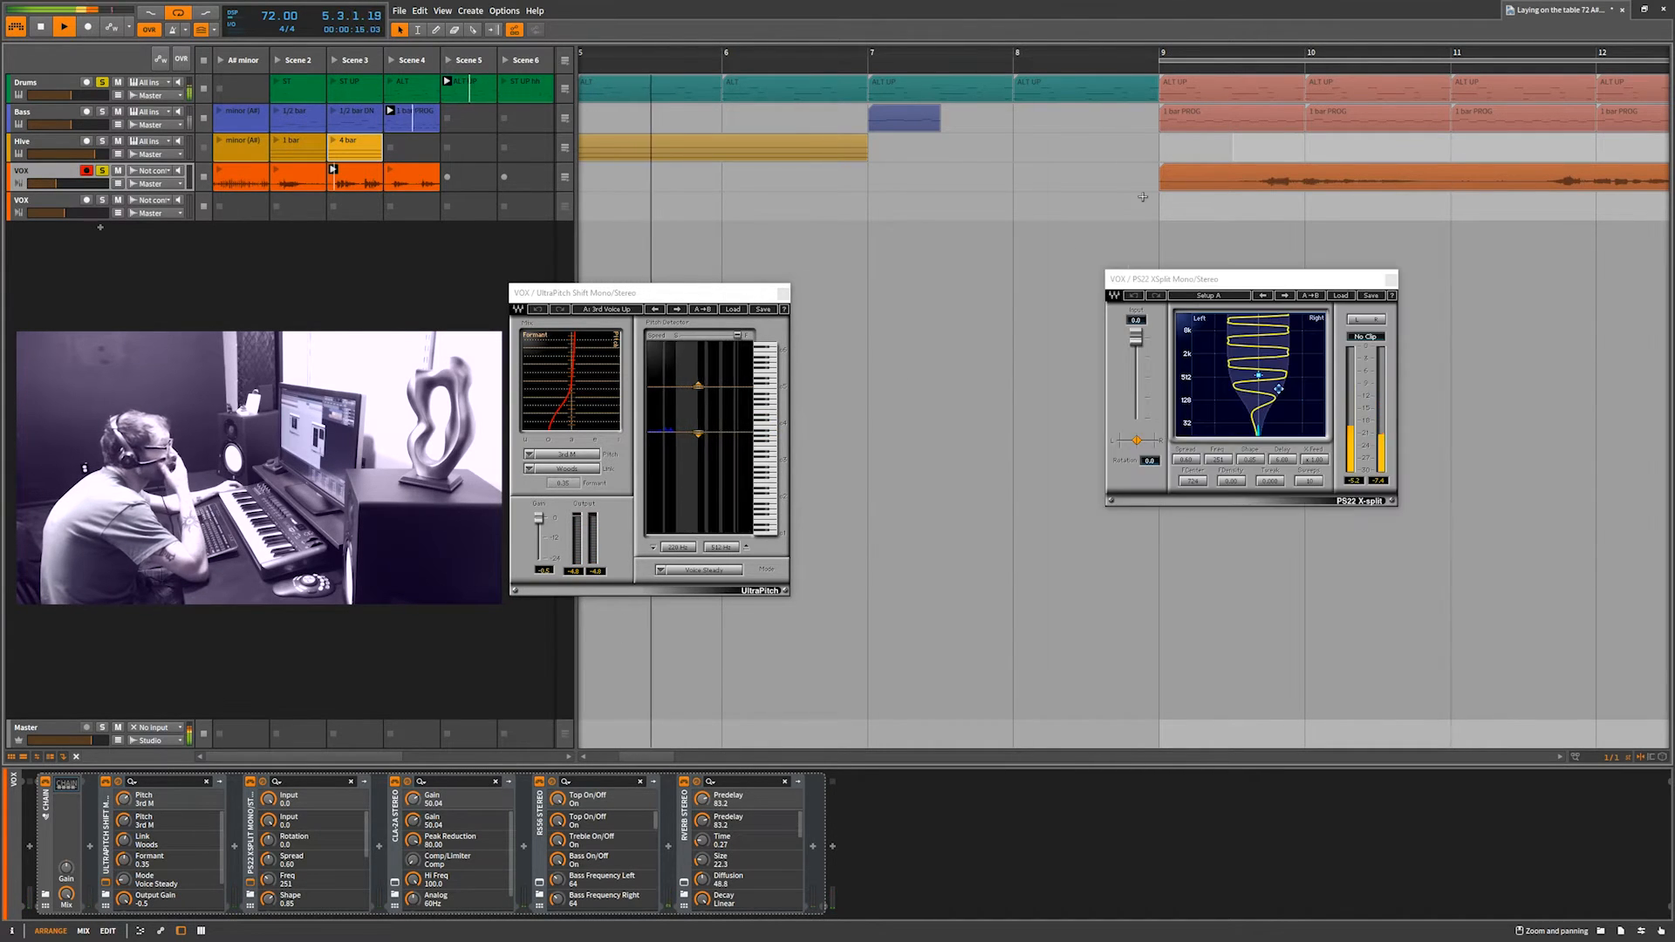
drag(1272, 281, 977, 314)
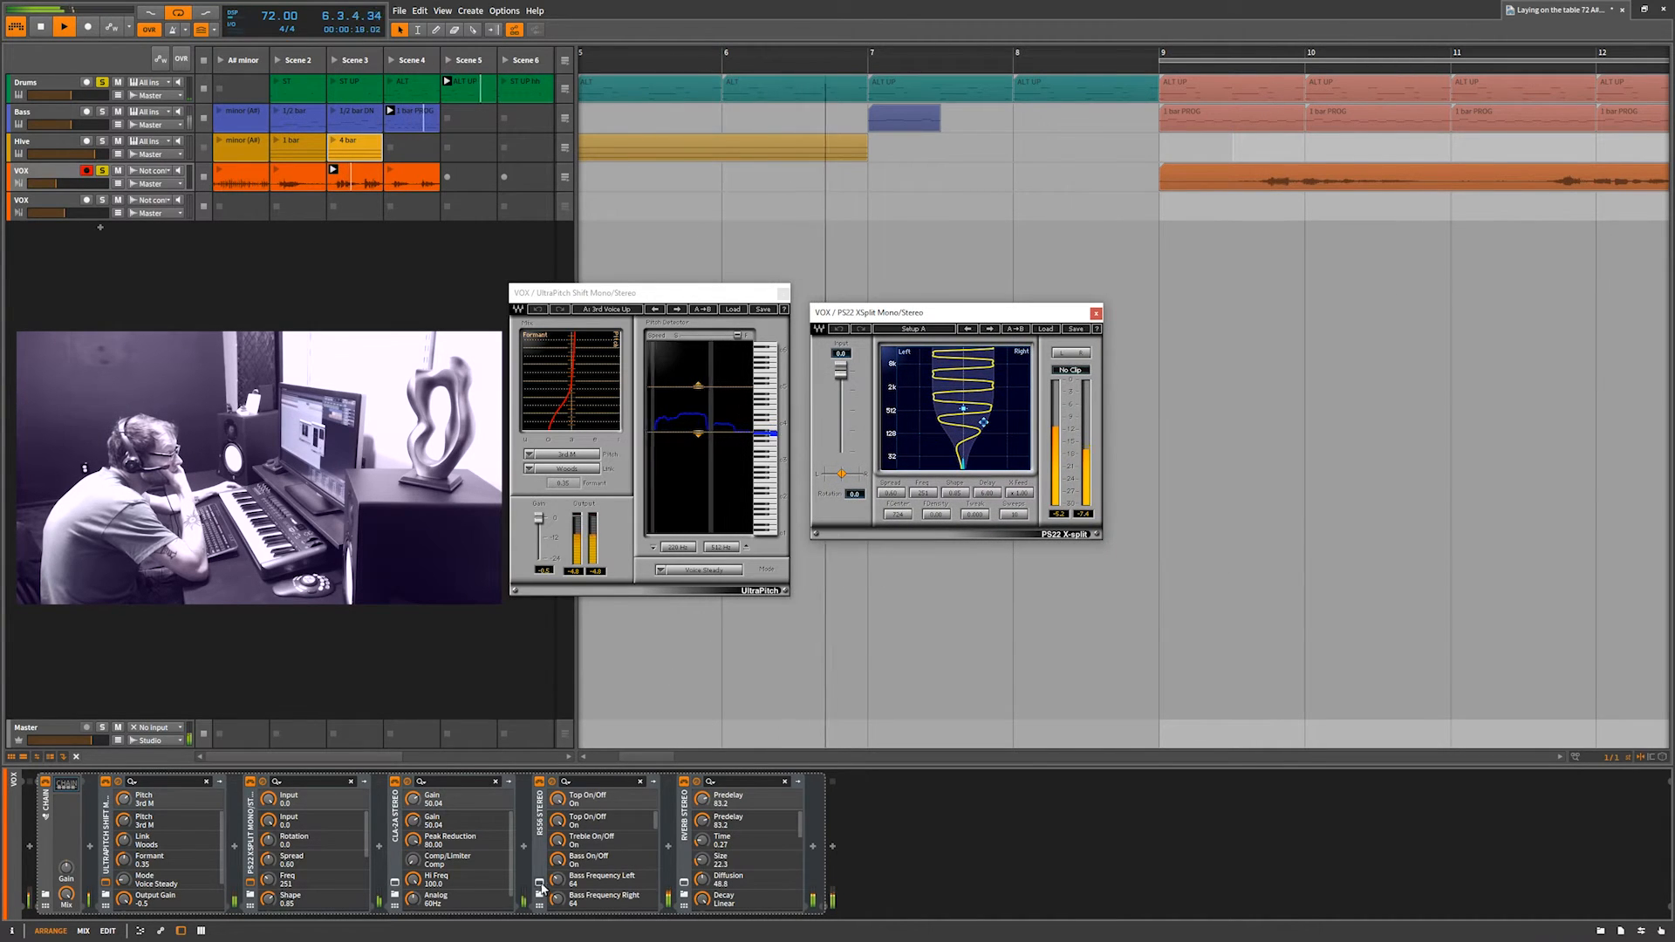
Open the VOX track's RS56 and Renaissance Reverberator windows and place the reverb below the RS56.
click(539, 883)
drag(1250, 211, 1442, 204)
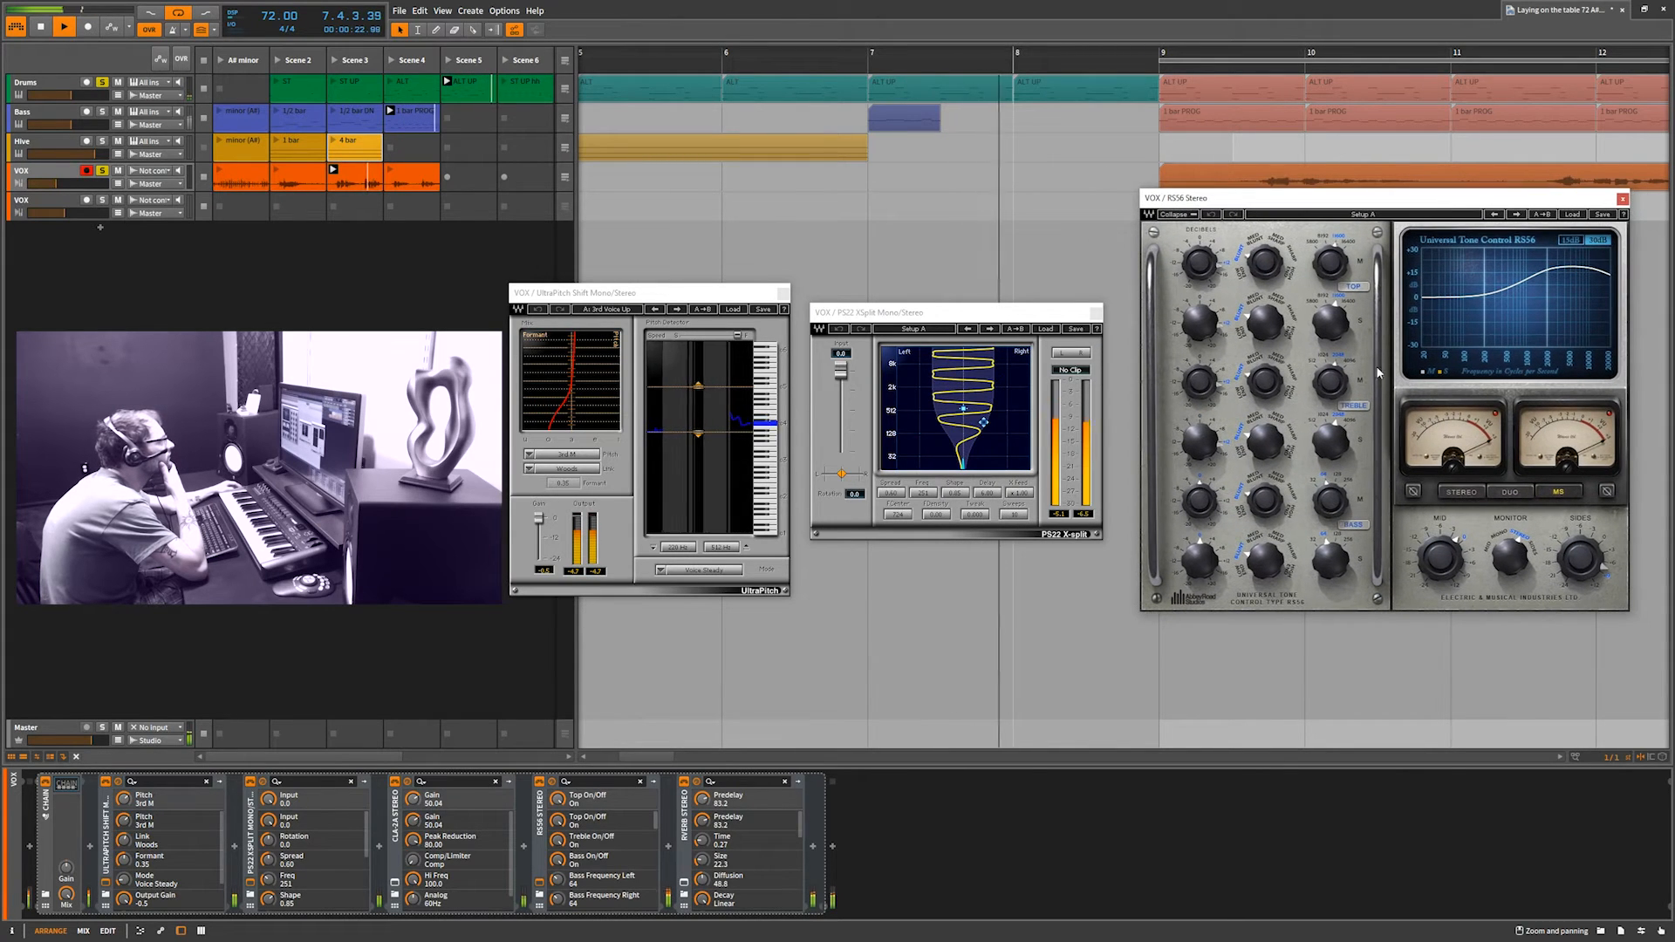
click(686, 883)
drag(1277, 297, 1436, 650)
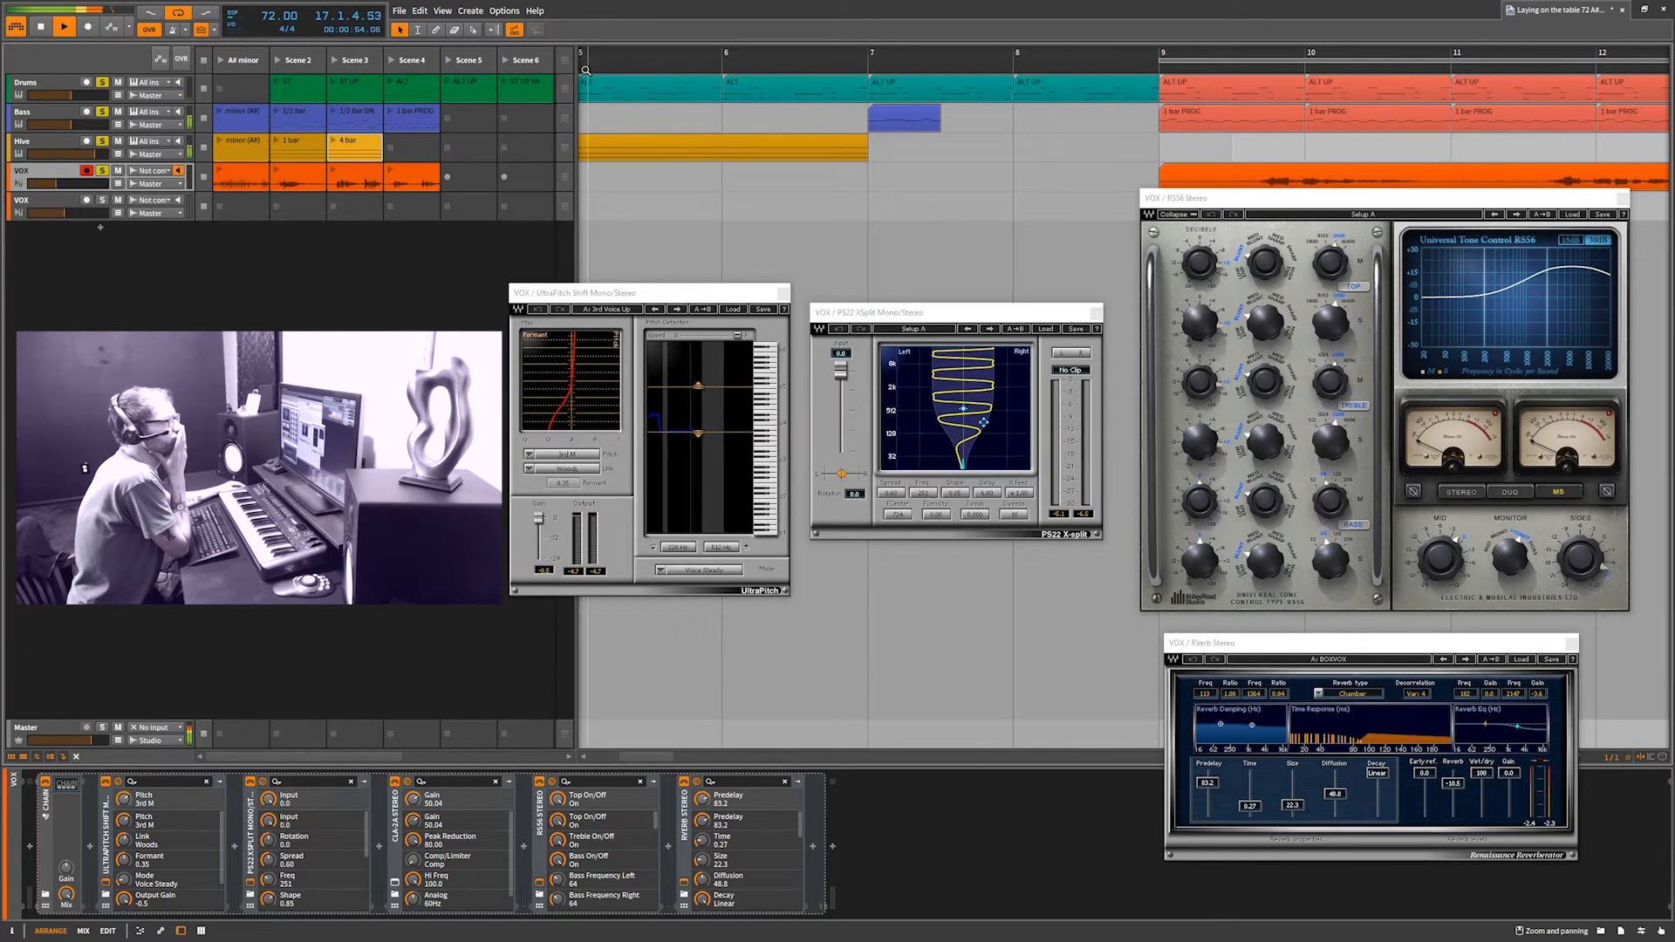
Hide the clip launcher, play the arrangement from bar 9, and bring the blue section at bar 65 into view.
drag(572, 68, 3, 109)
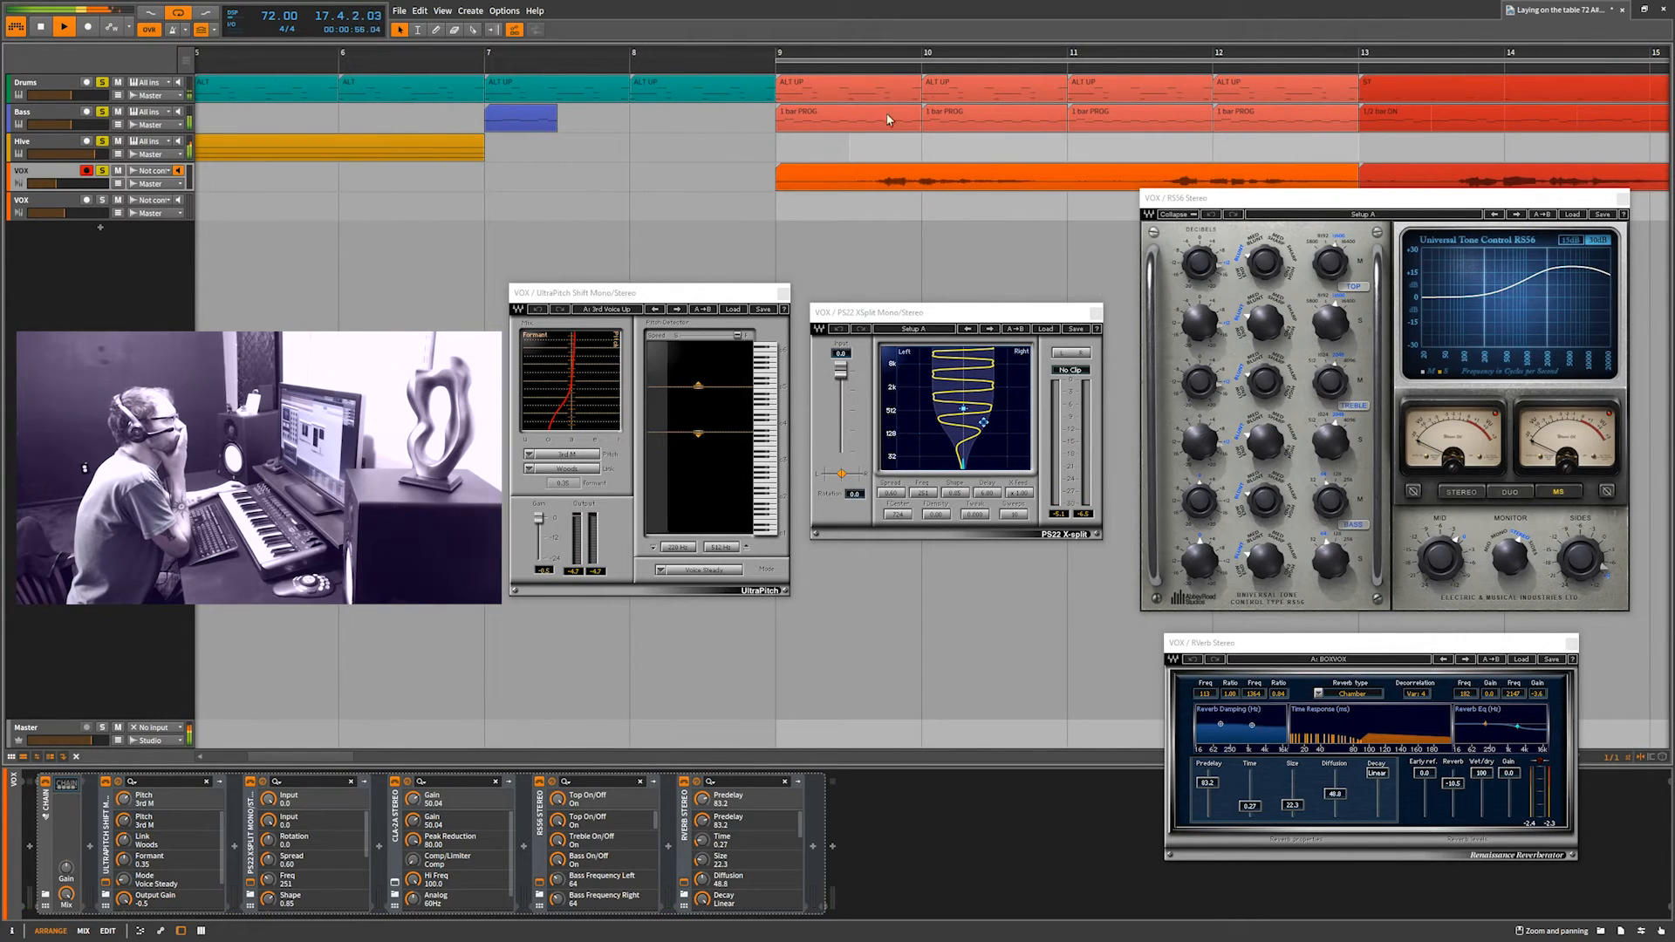
drag(890, 50, 877, 51)
click(680, 52)
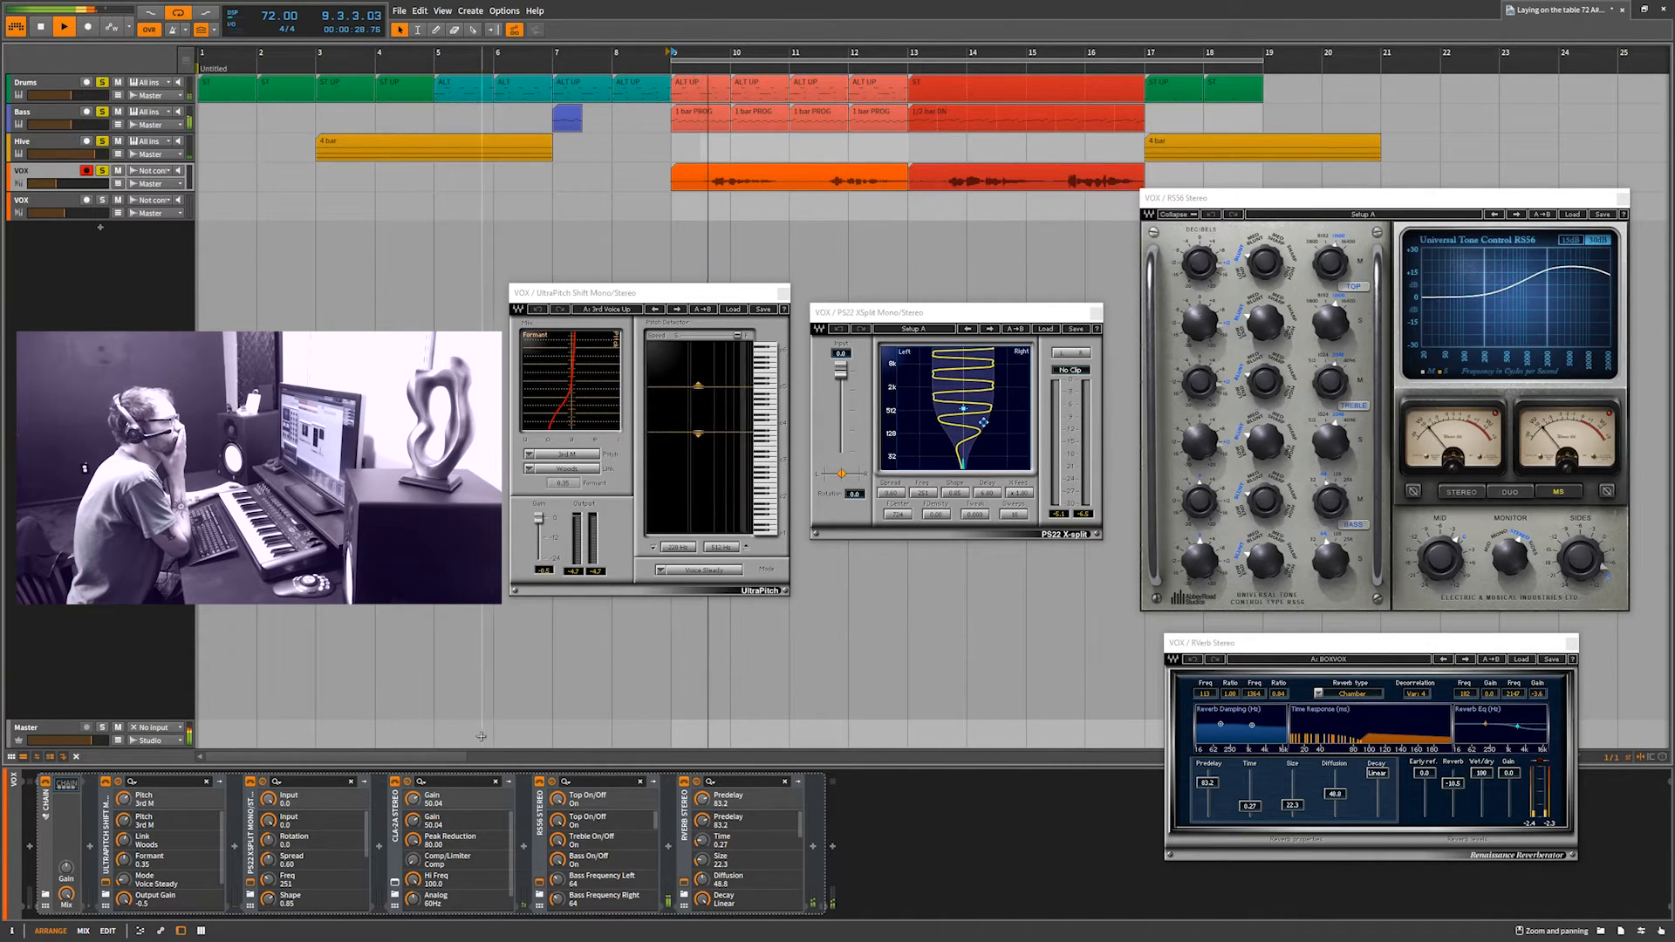
drag(464, 757, 894, 779)
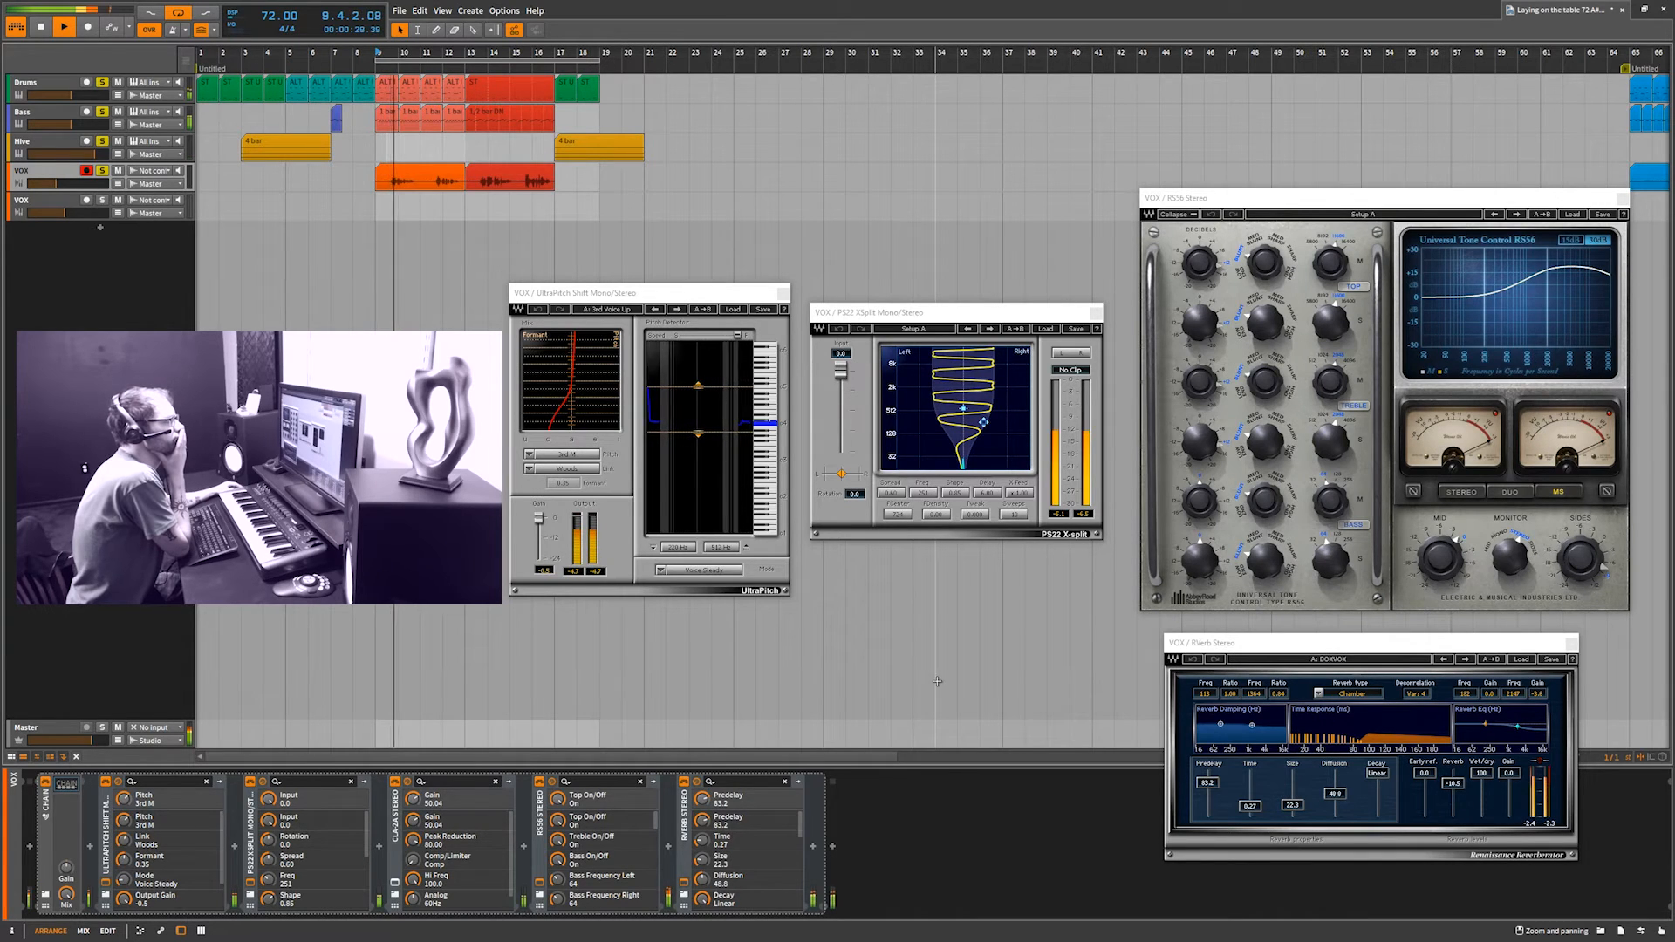
drag(905, 757, 1077, 755)
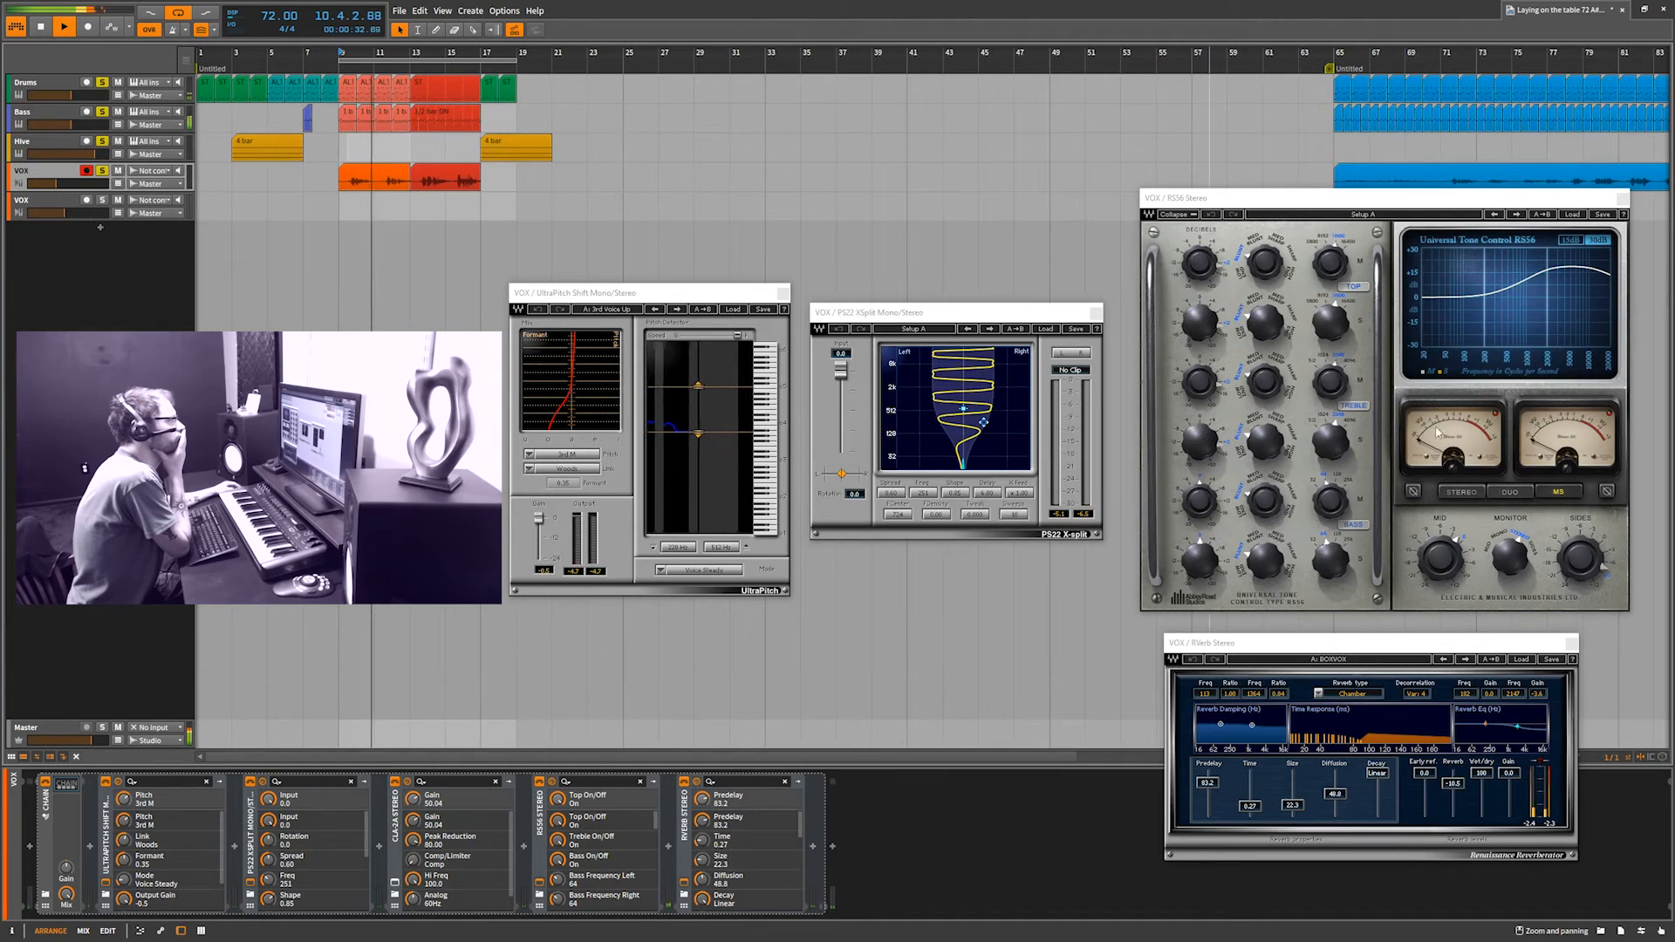
Close the VOX track's RS56, PS22 XSplit, UltraPitch and Renaissance Reverberator windows.
click(1623, 199)
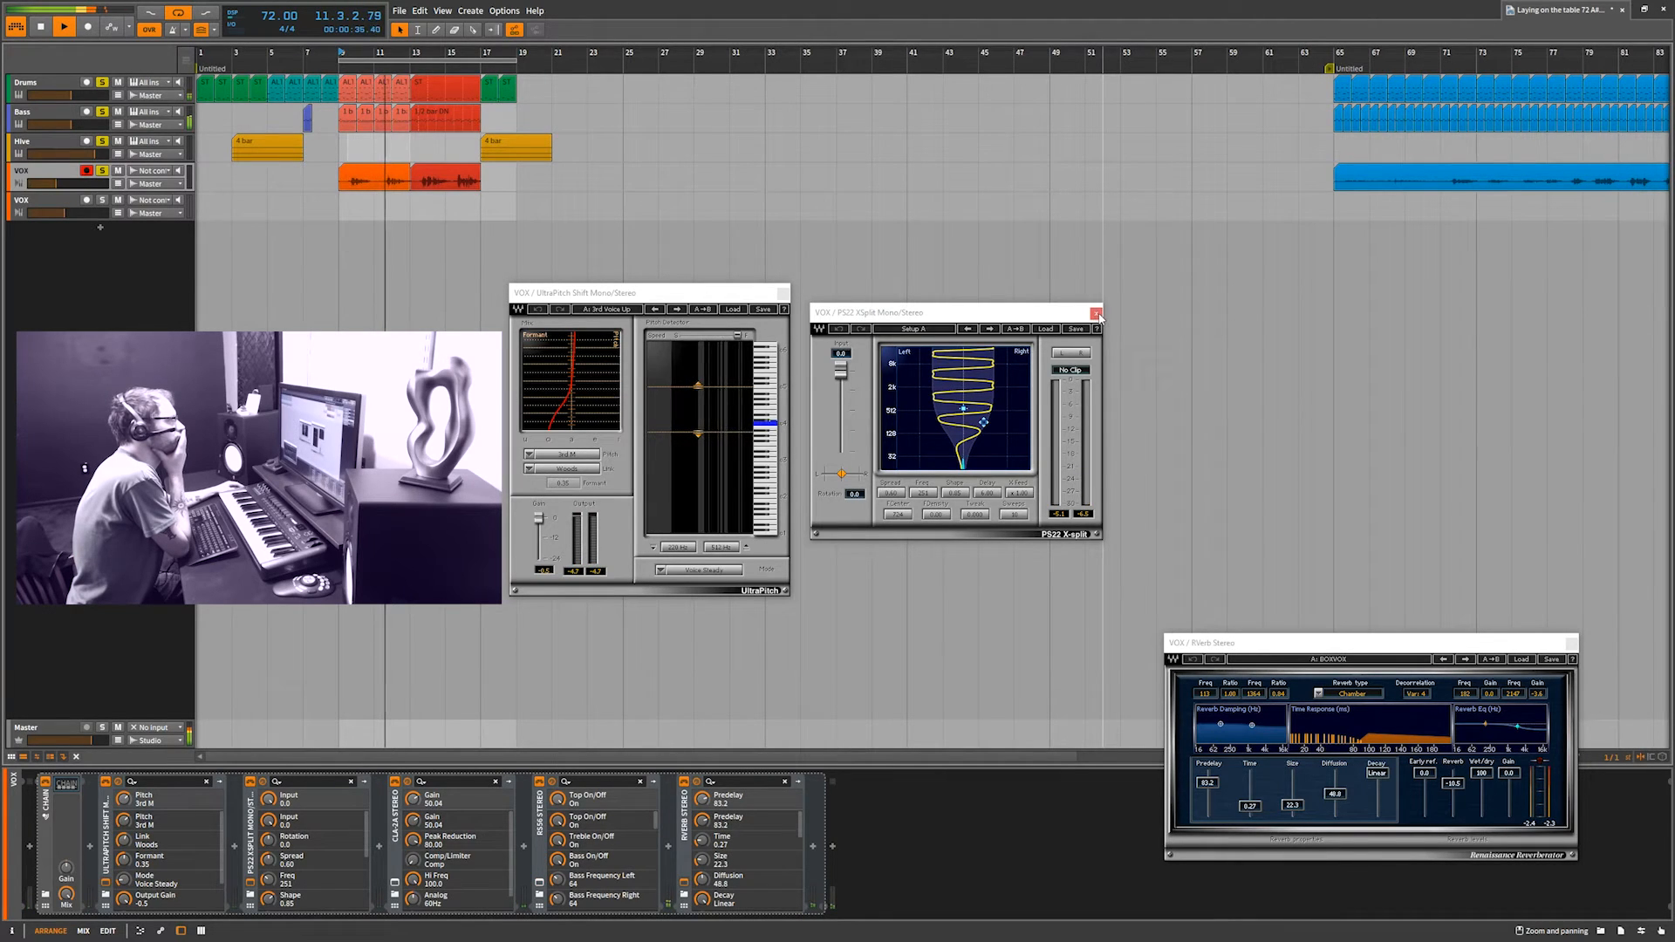
click(1097, 314)
click(783, 295)
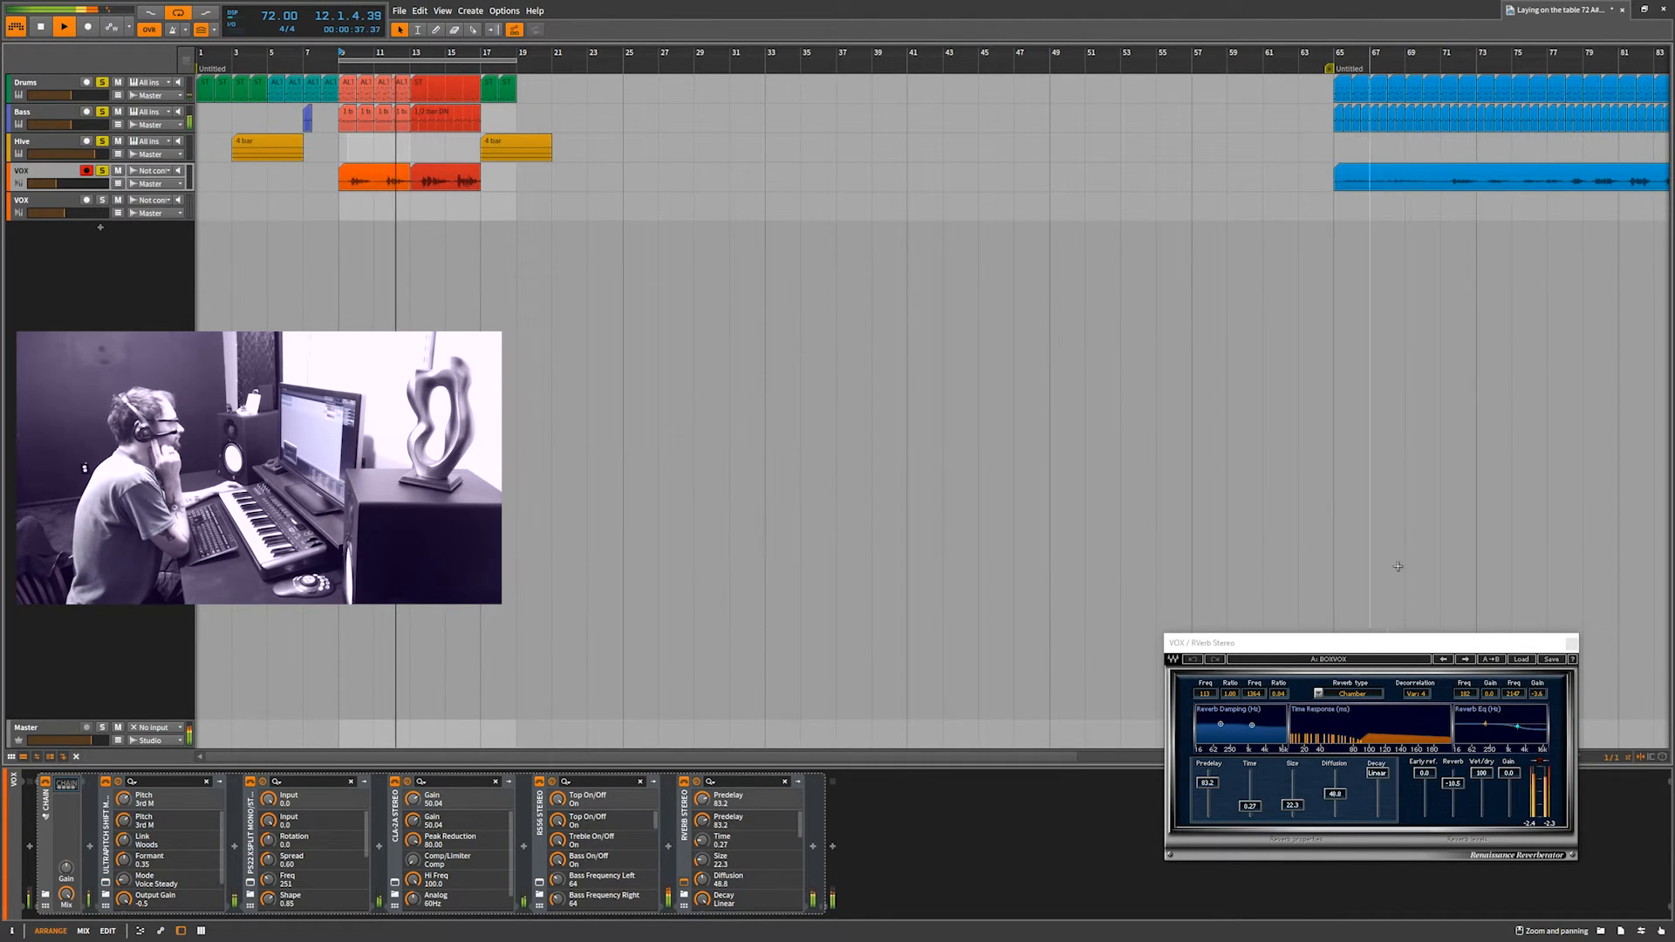
click(1572, 644)
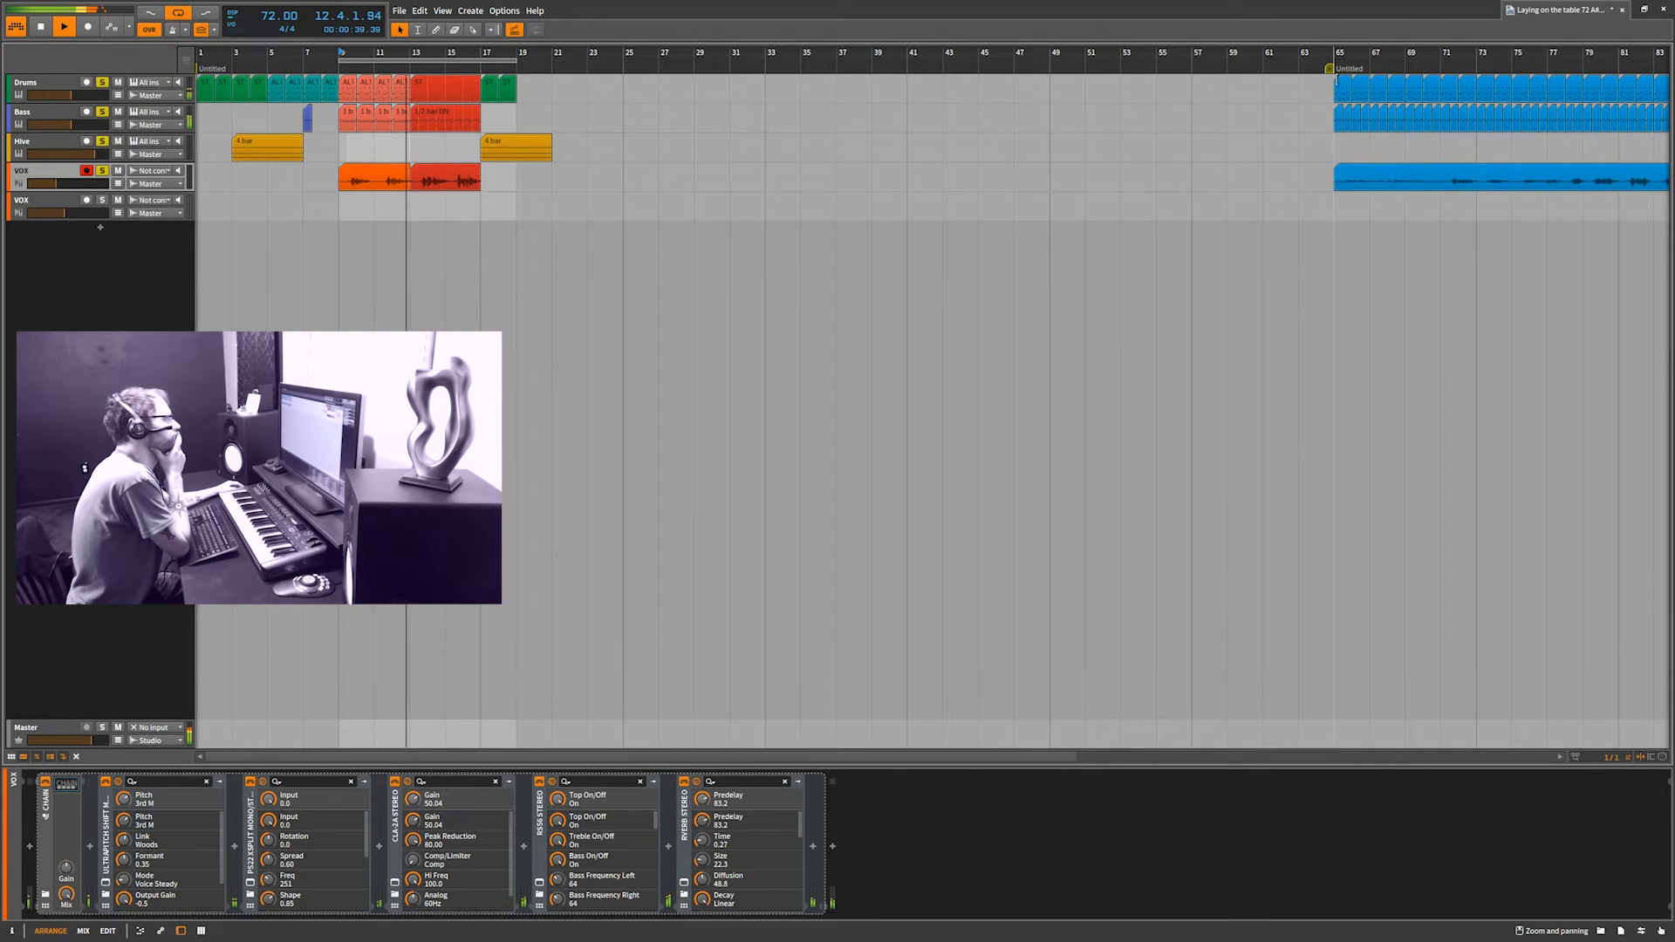
Show the whole blue section from bar 65 in the arranger, stop playback and unsolo the tracks.
drag(1364, 56, 610, 61)
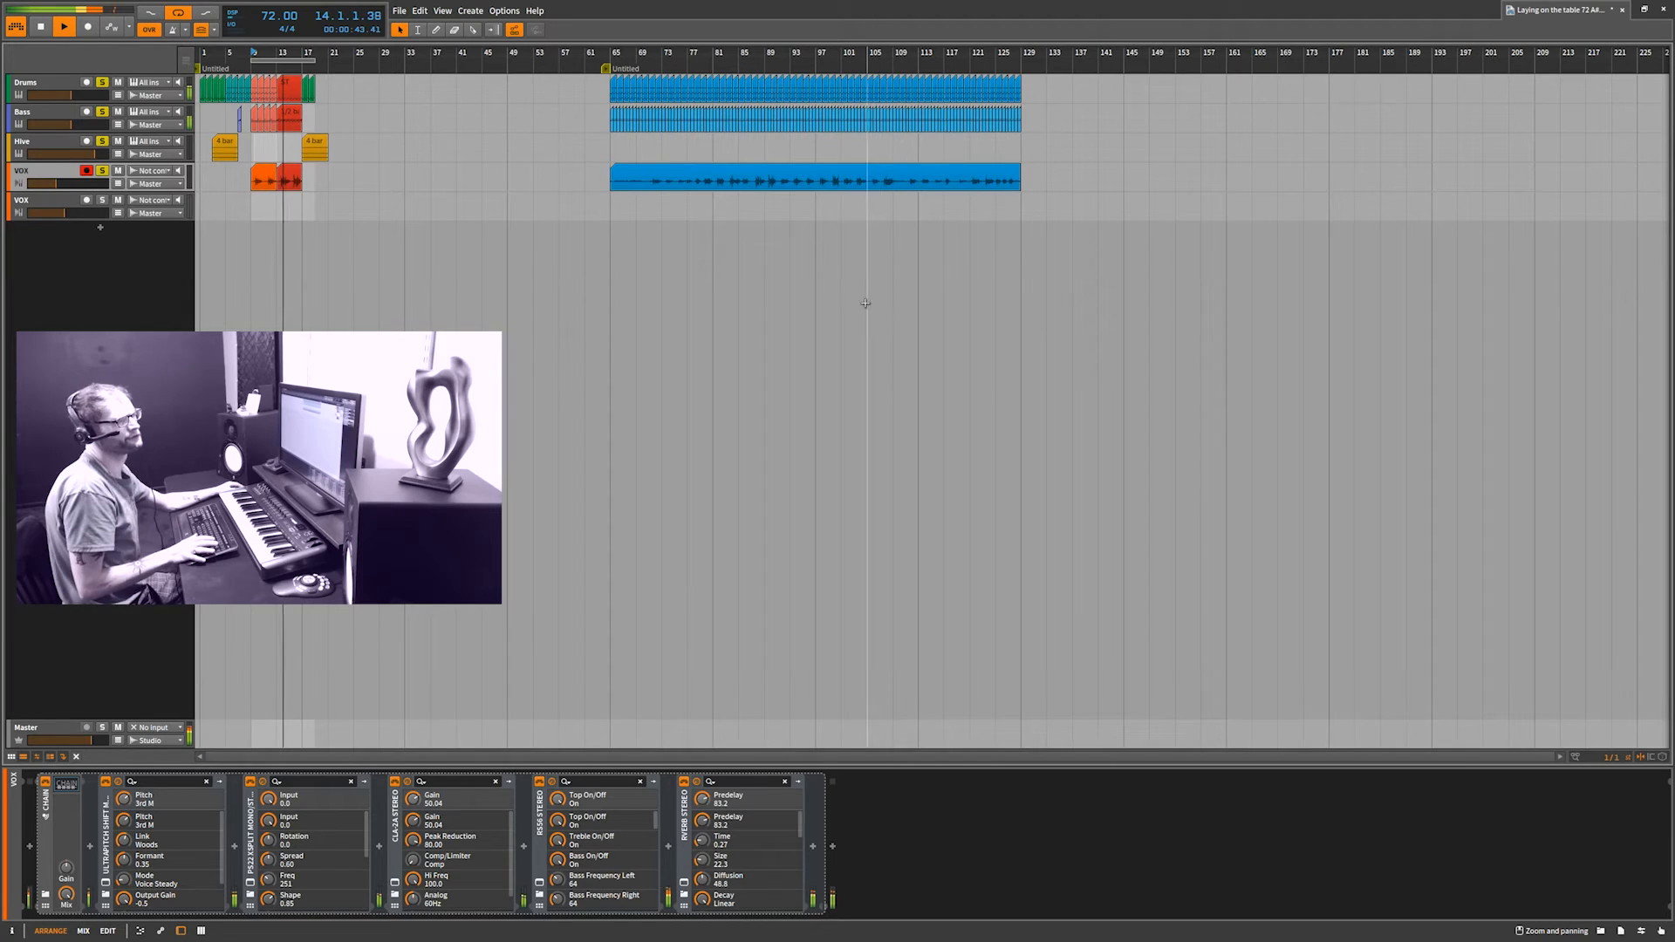
key(space)
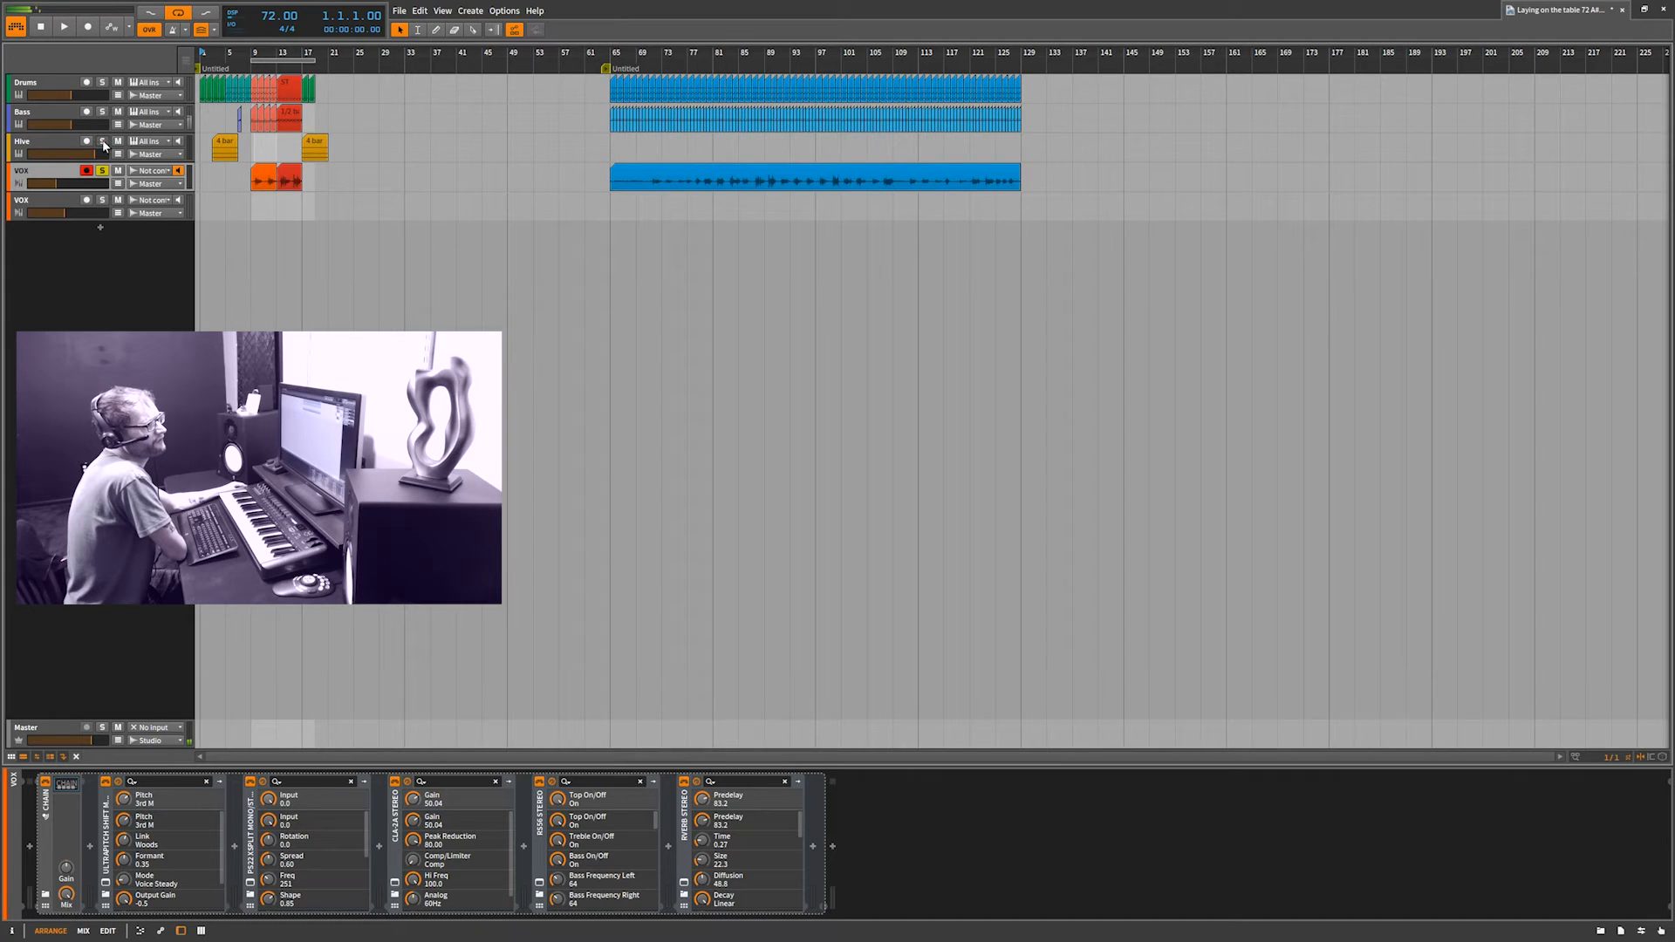
click(102, 171)
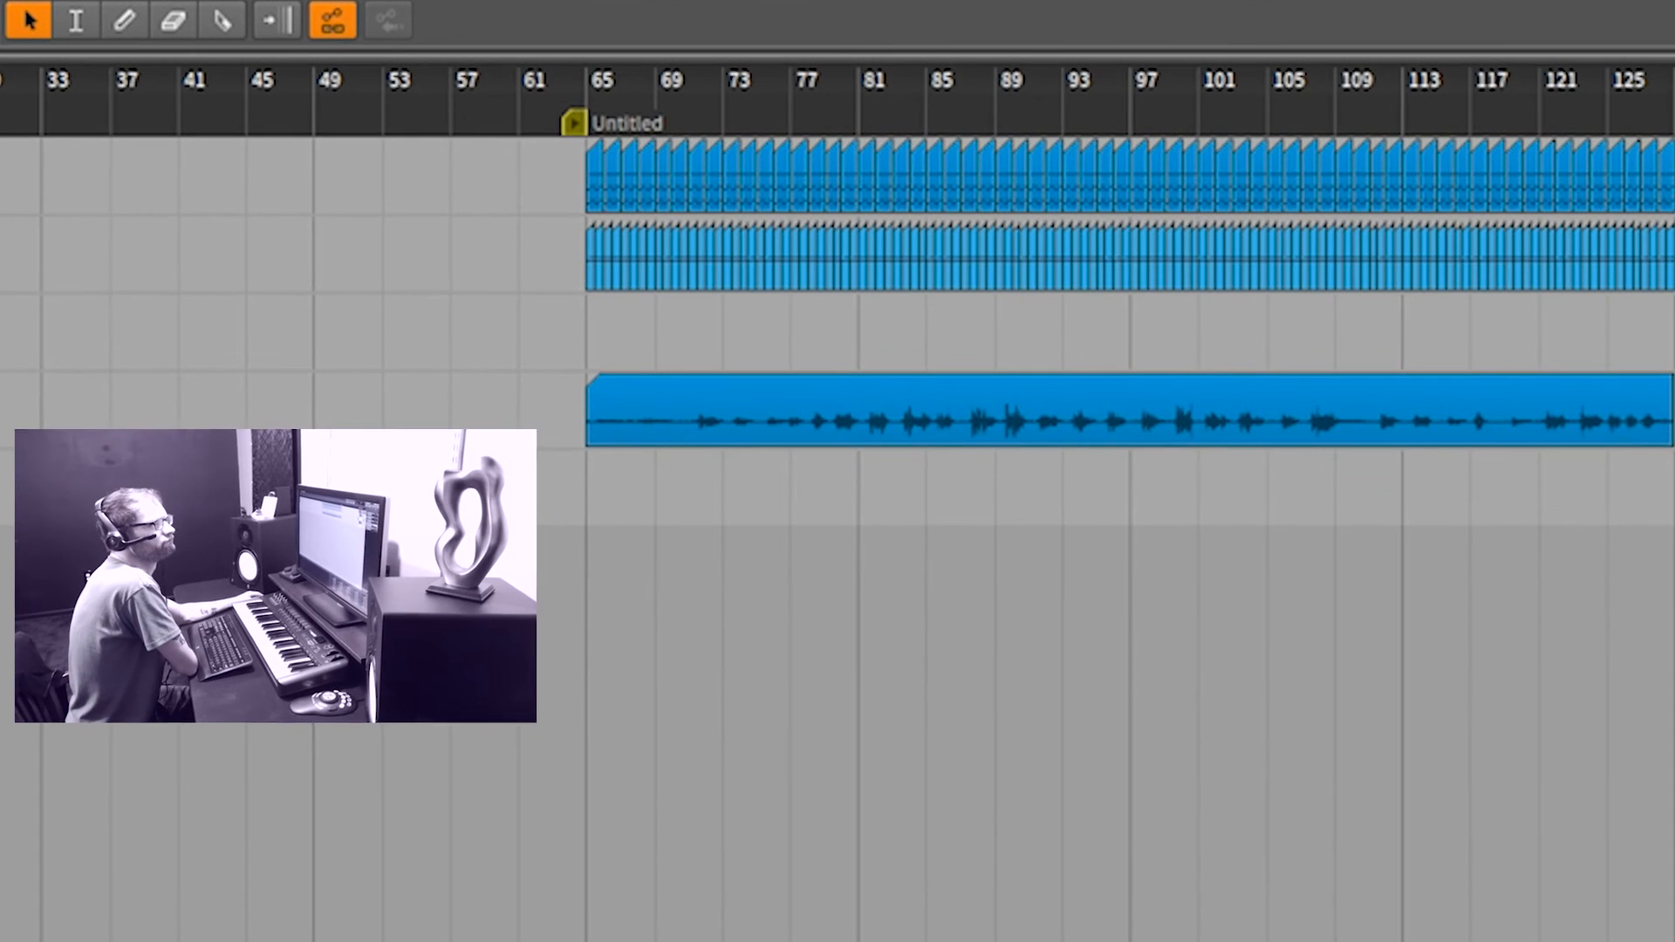
Play the blue section from about bar 68 and set the loop range from bar 74 to bar 81.
drag(644, 88, 636, 89)
click(635, 89)
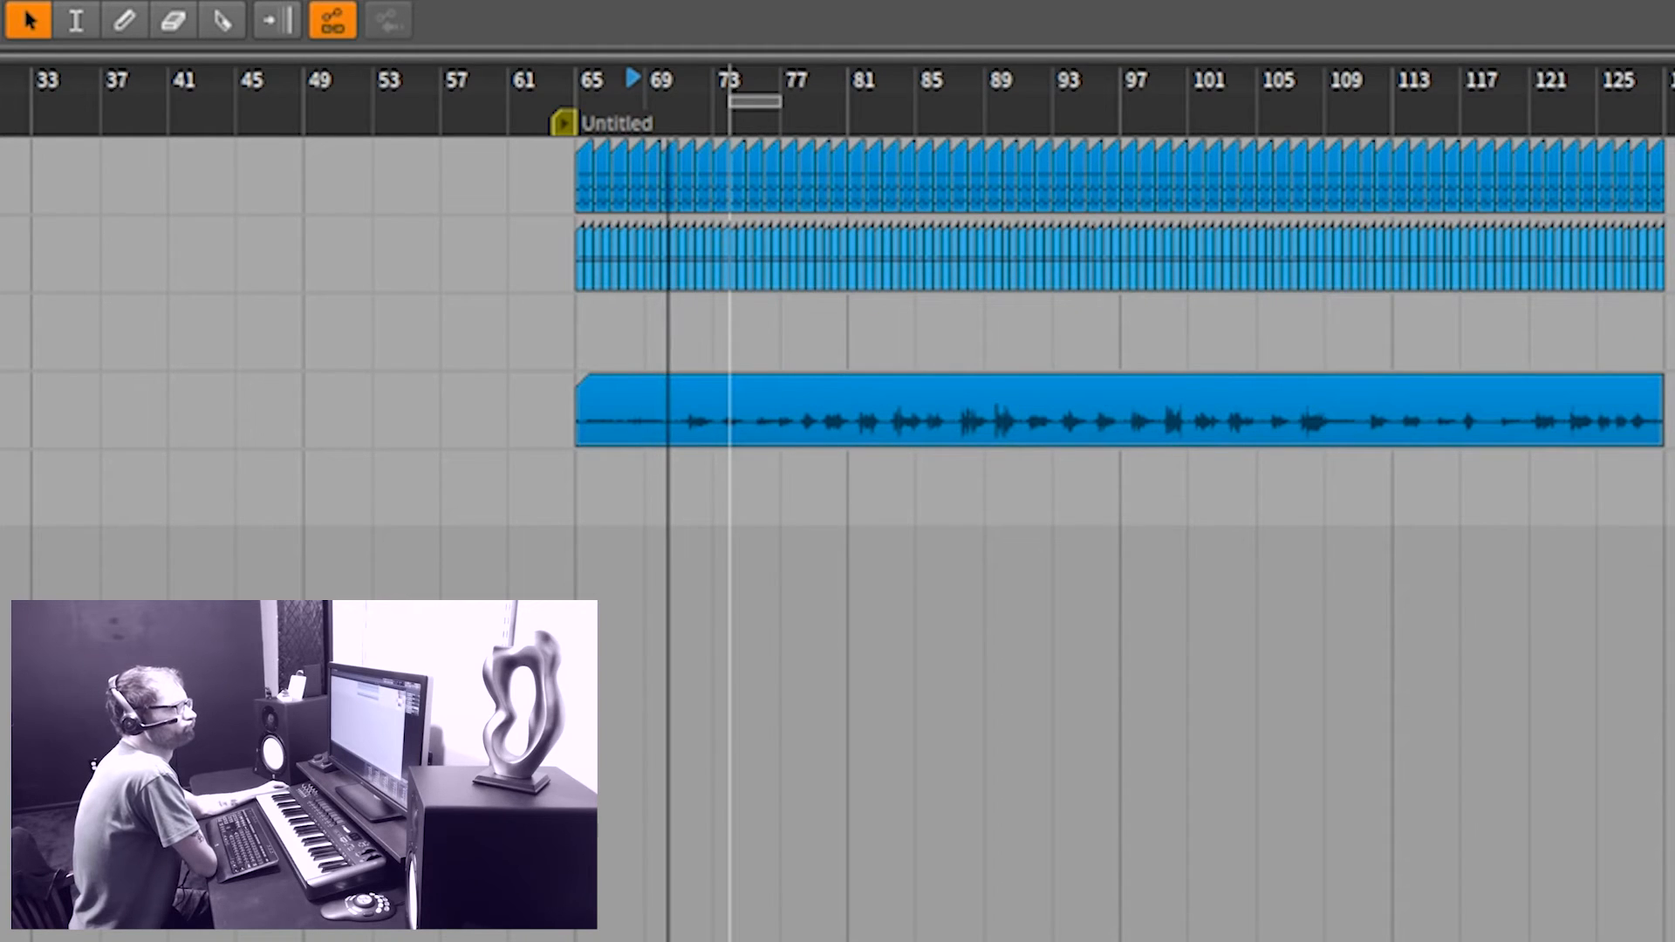
drag(730, 99, 847, 99)
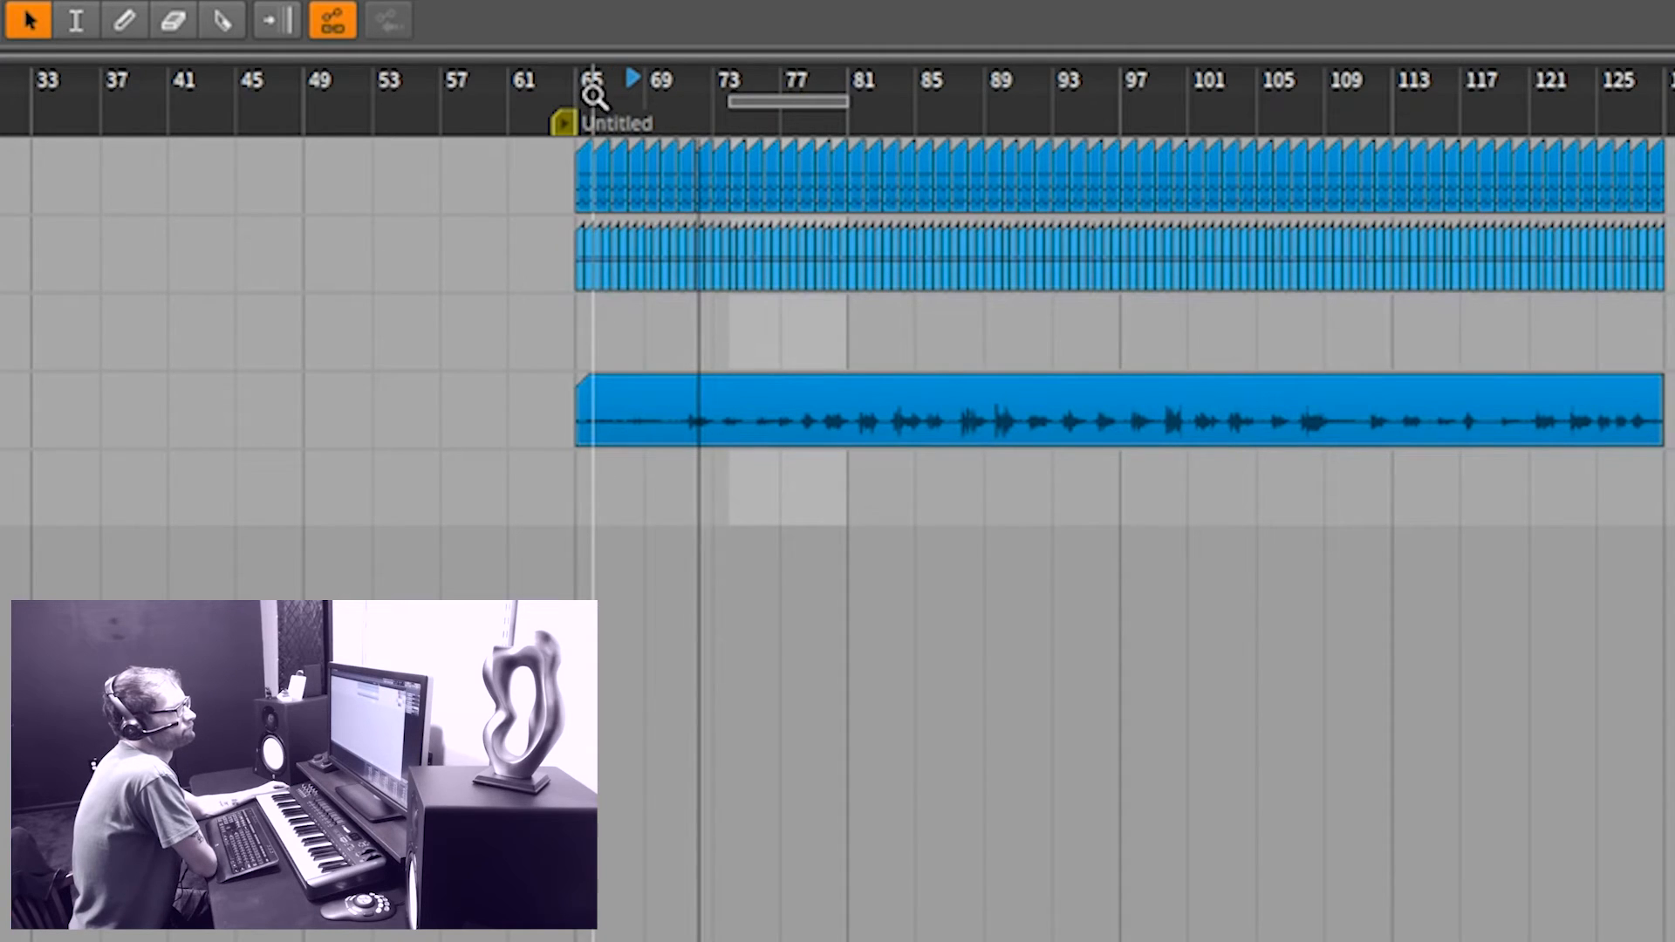
Set the loop range over the whole blue section from bar 65 to bar 129 and play on through bar 75.
drag(577, 101, 1663, 101)
drag(836, 131, 1081, 293)
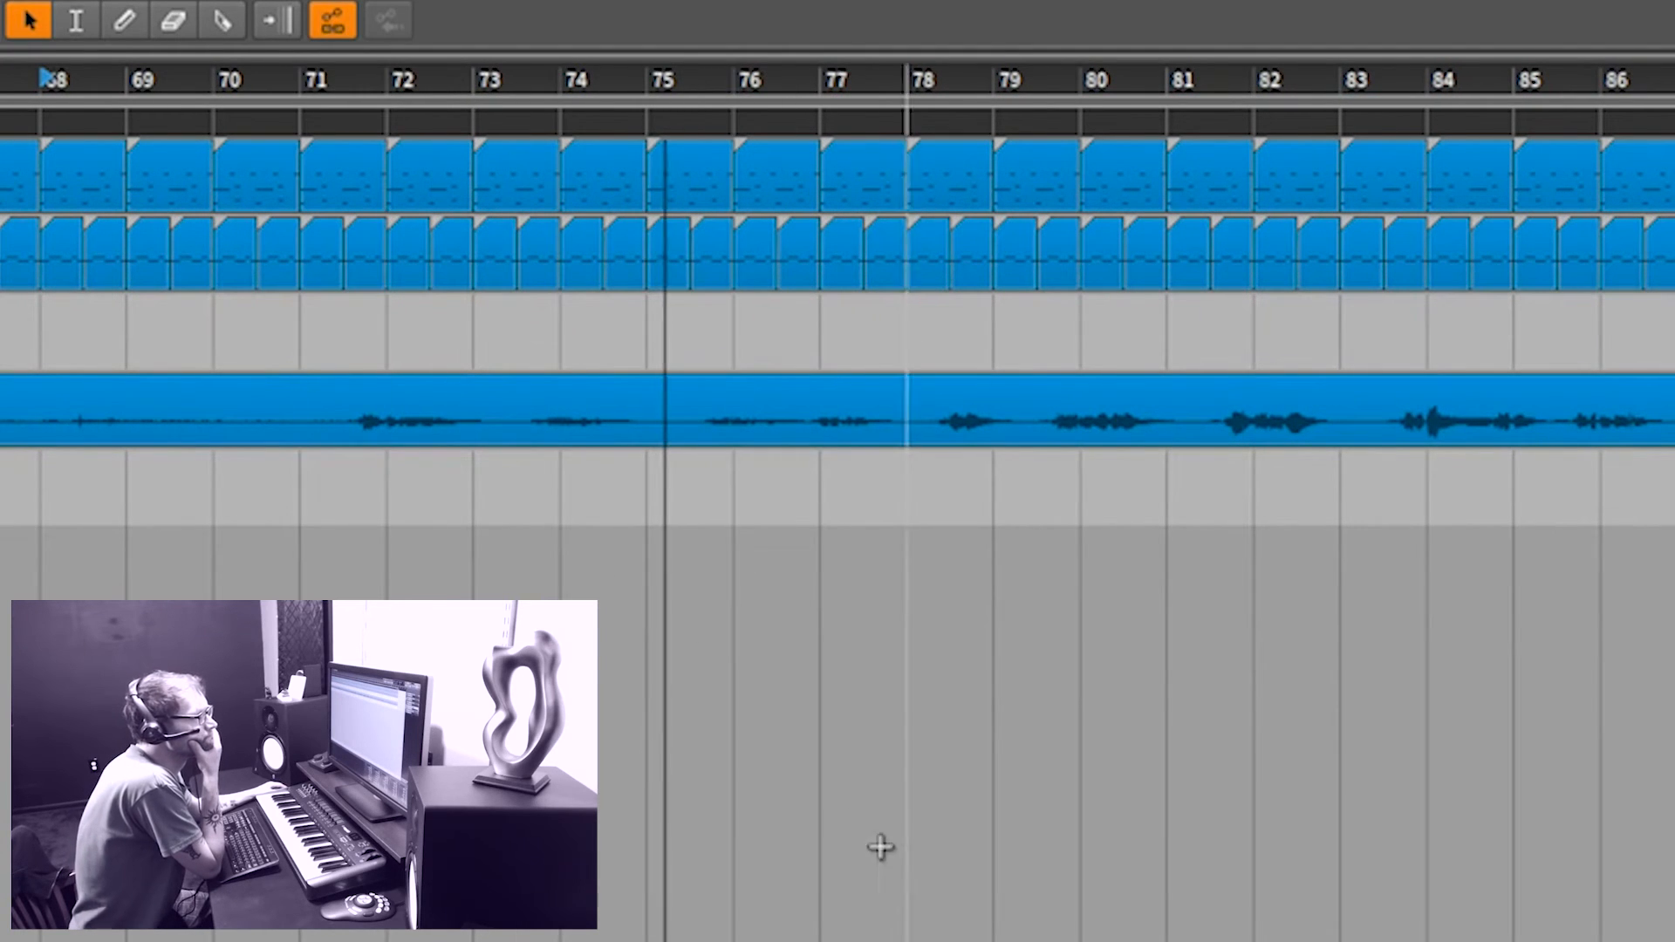
click(666, 554)
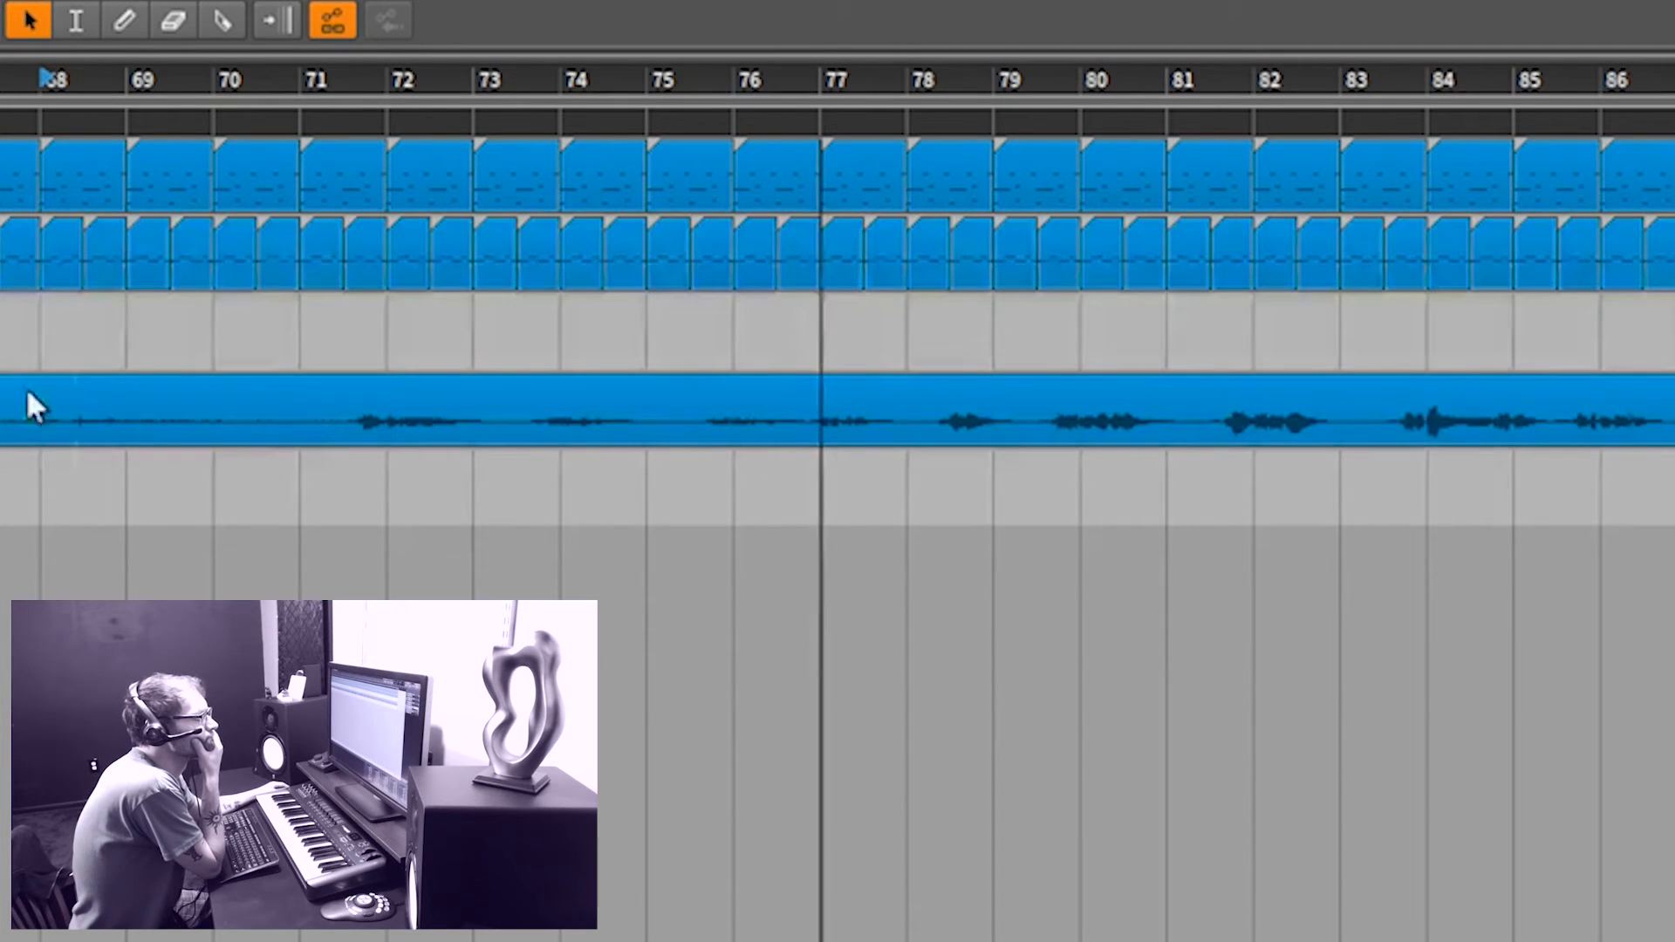
Play the blue clips near the arrangement's start from bar 2, and restart playback from bar 1.
drag(400, 72, 727, 197)
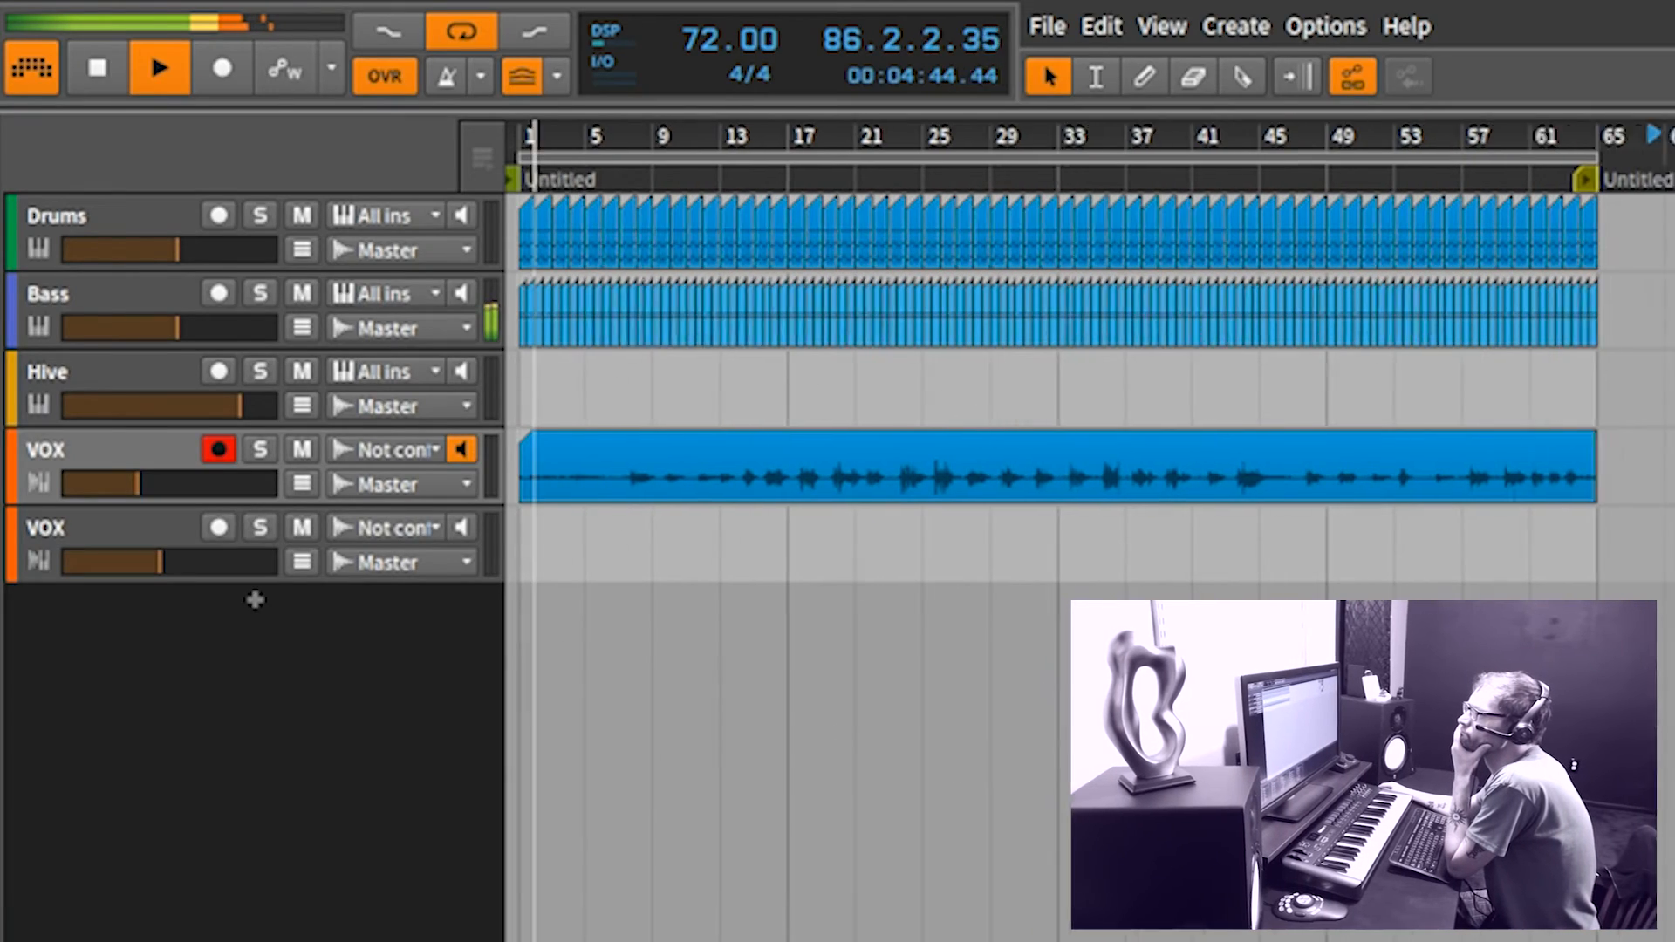
drag(527, 137, 527, 310)
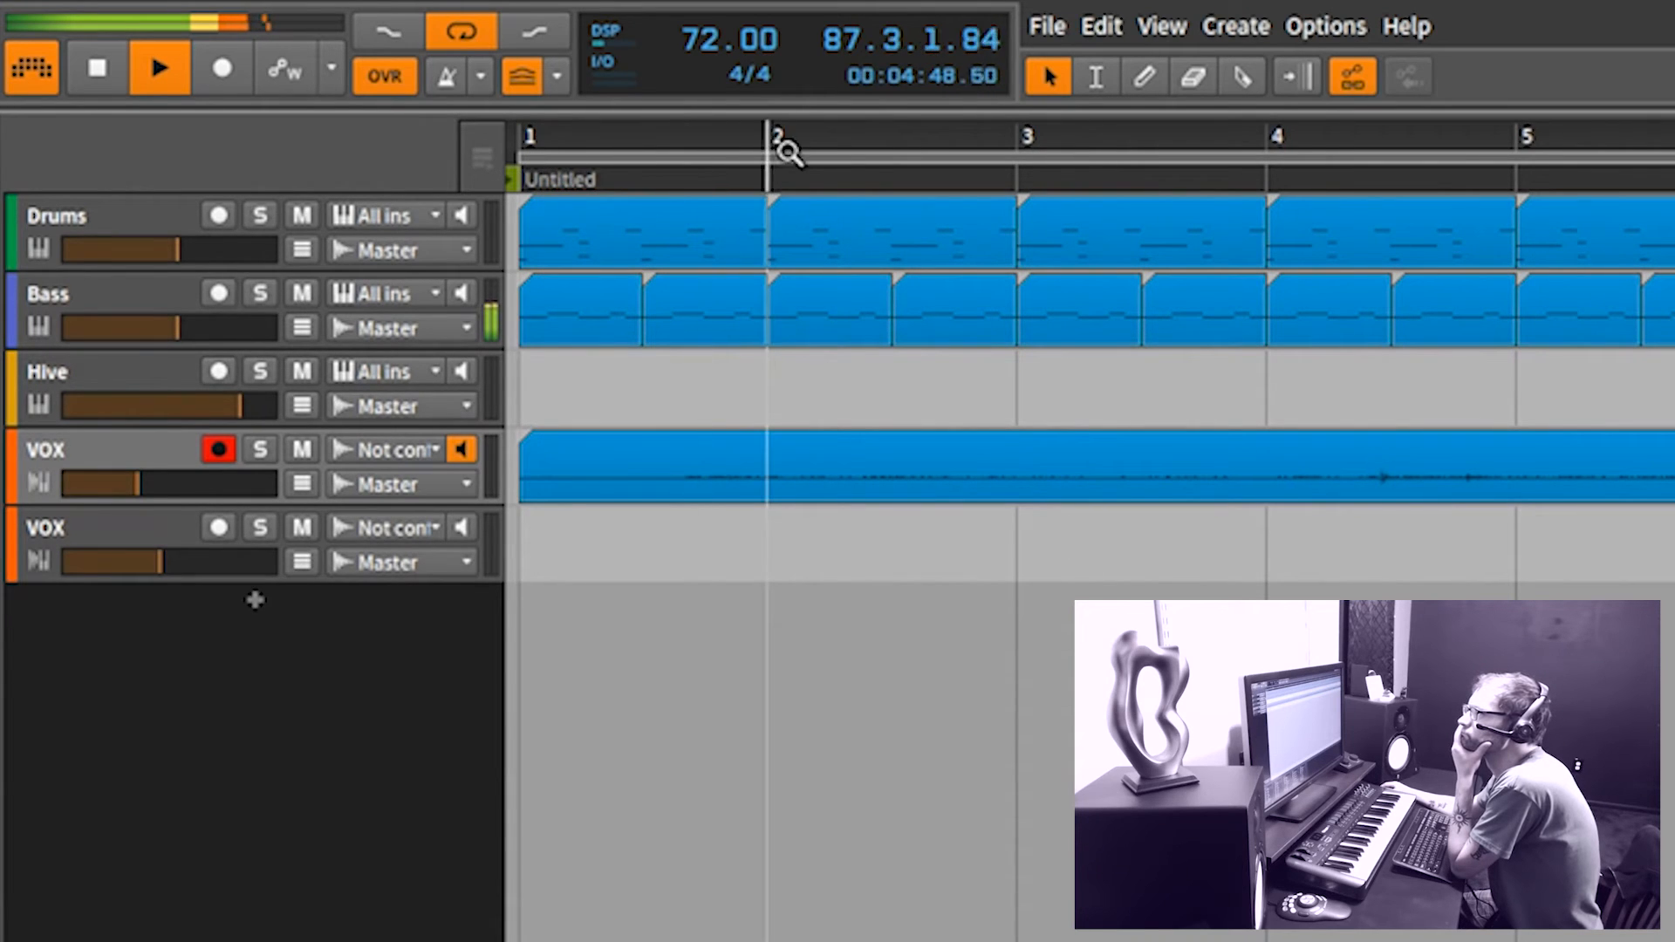
click(788, 153)
click(135, 63)
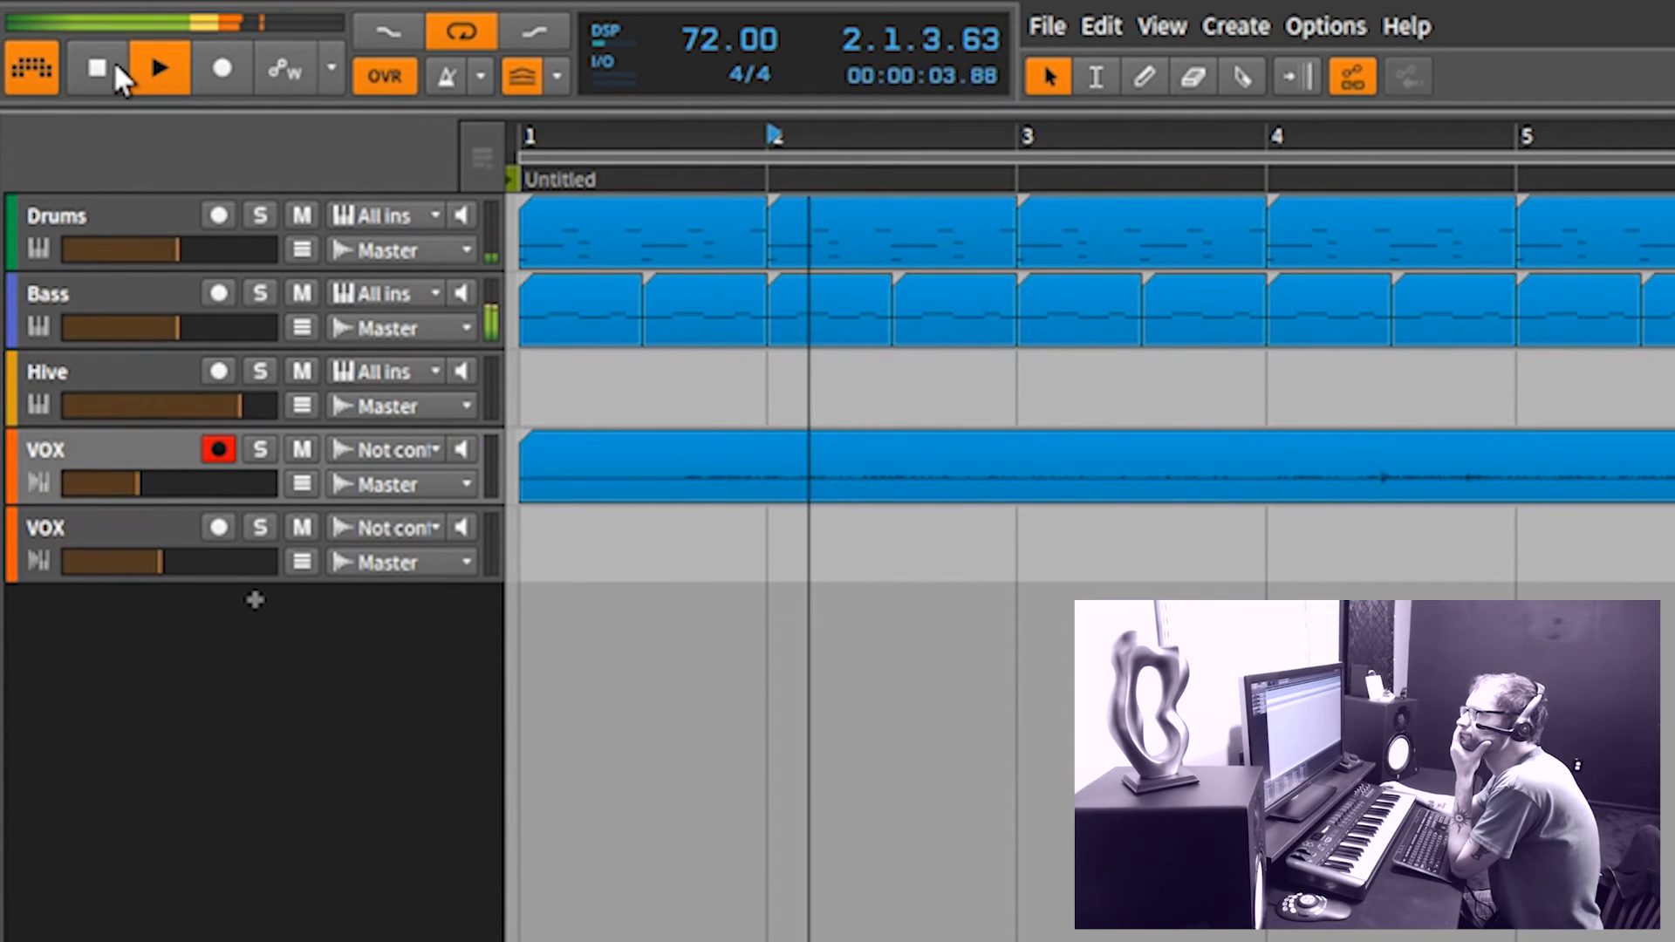
double_click(113, 60)
click(161, 74)
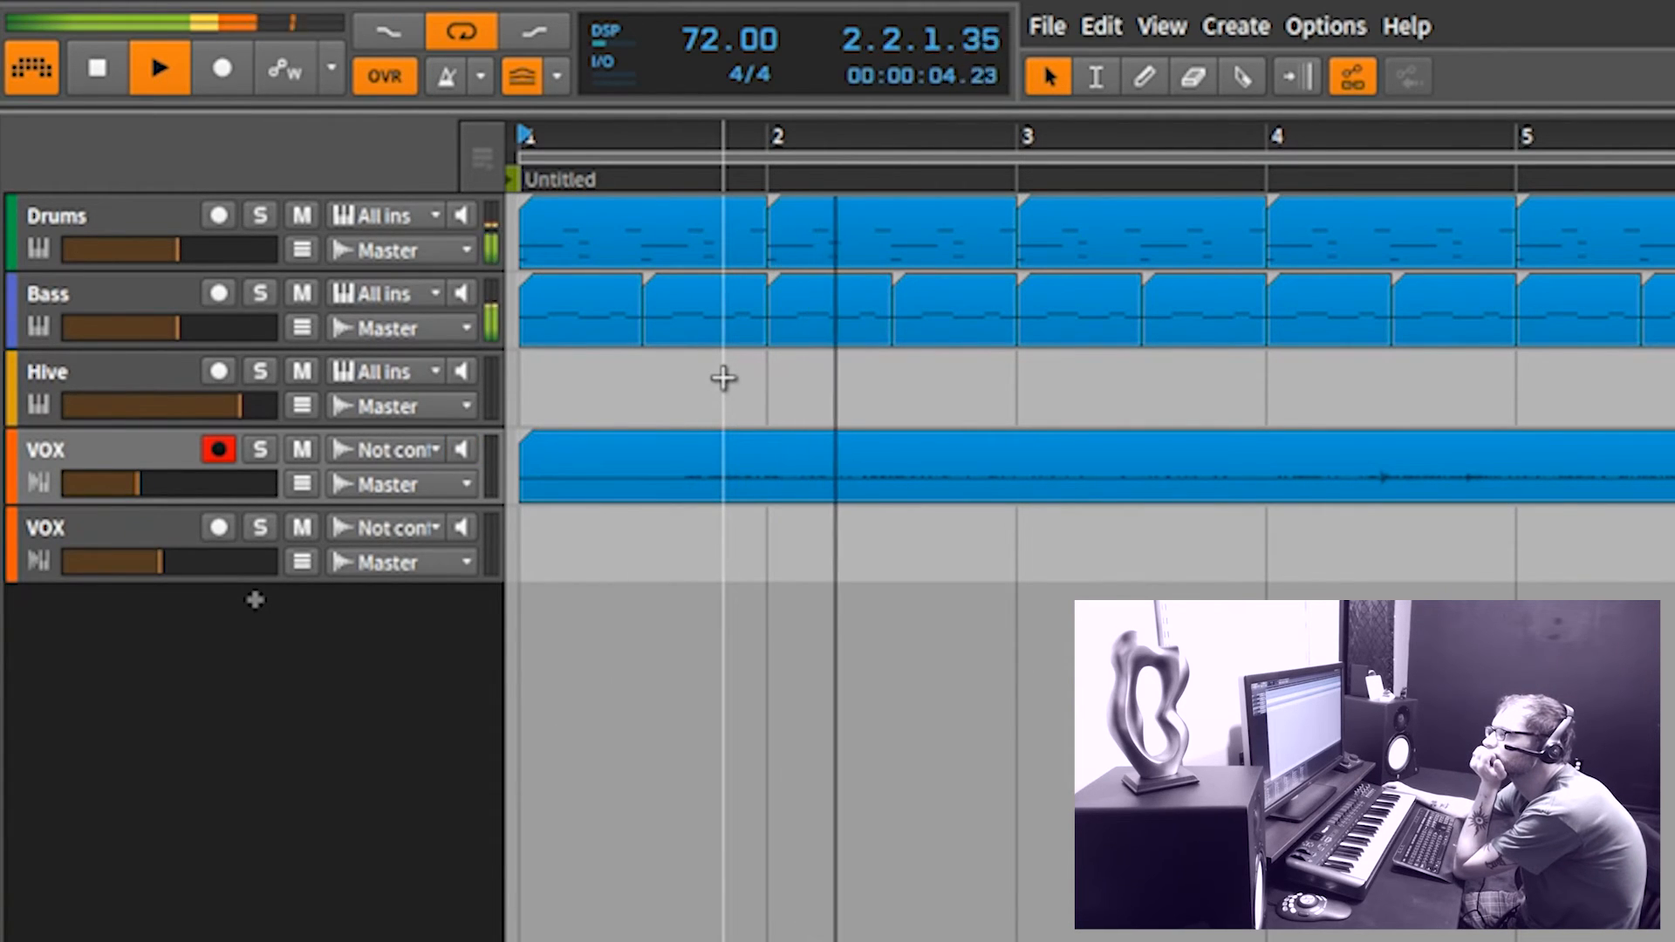
Place the 4 bar clip on the Hive track at bar 8 and stop playback after it has been heard against the blue clips.
drag(953, 136, 953, 309)
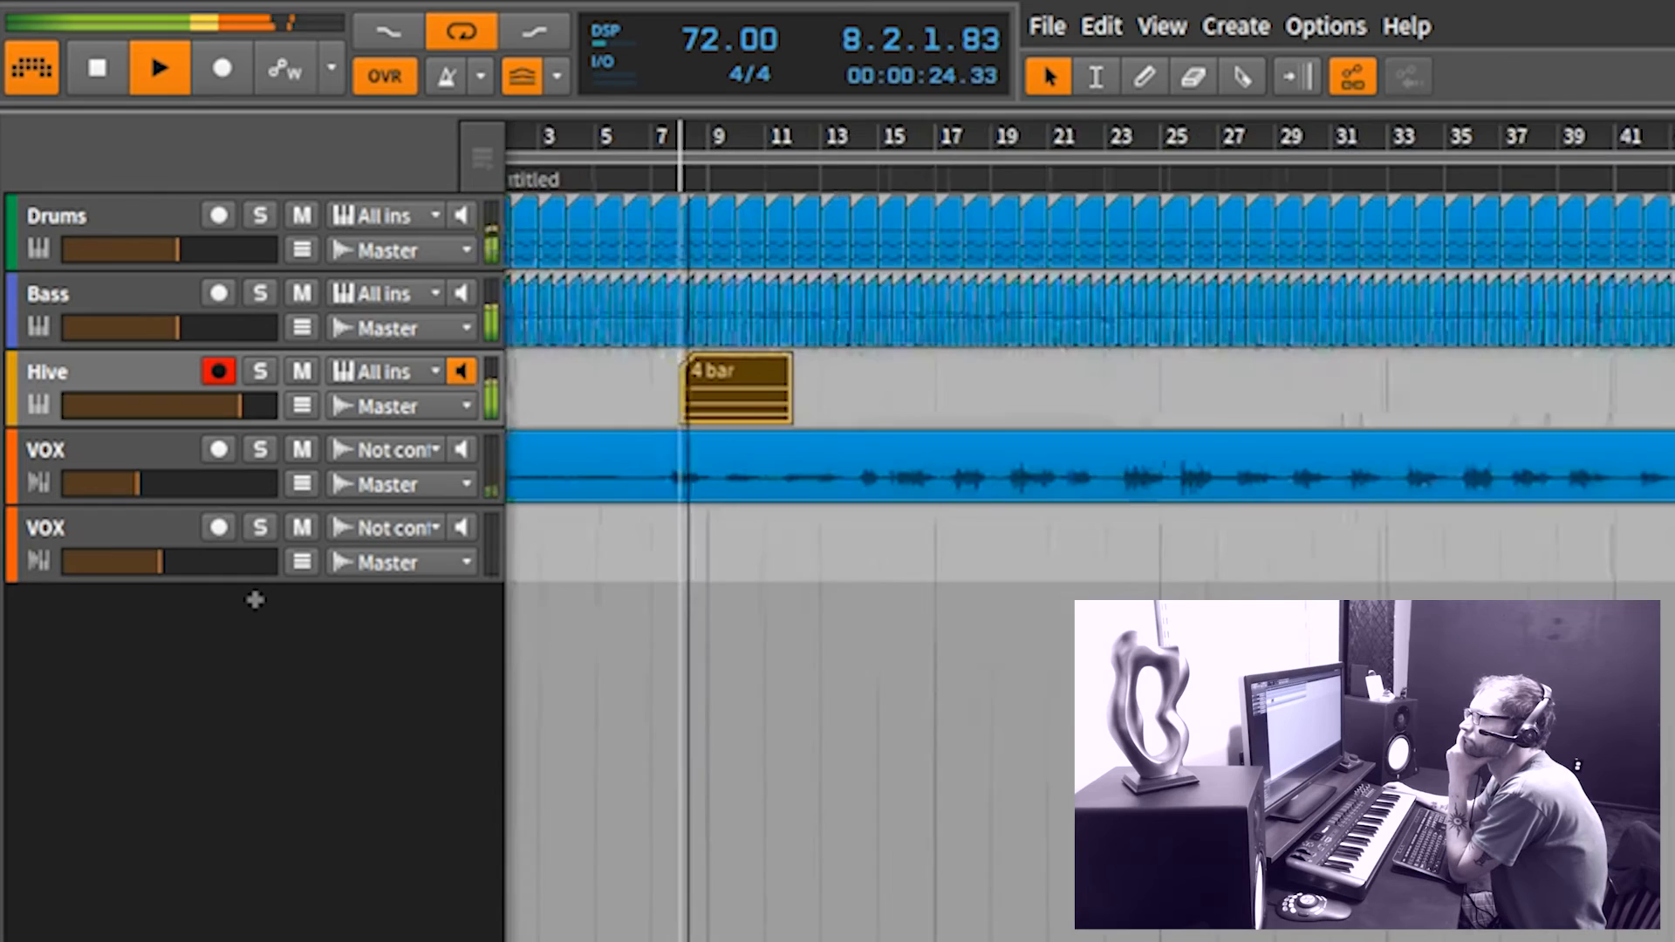
drag(680, 175, 1217, 140)
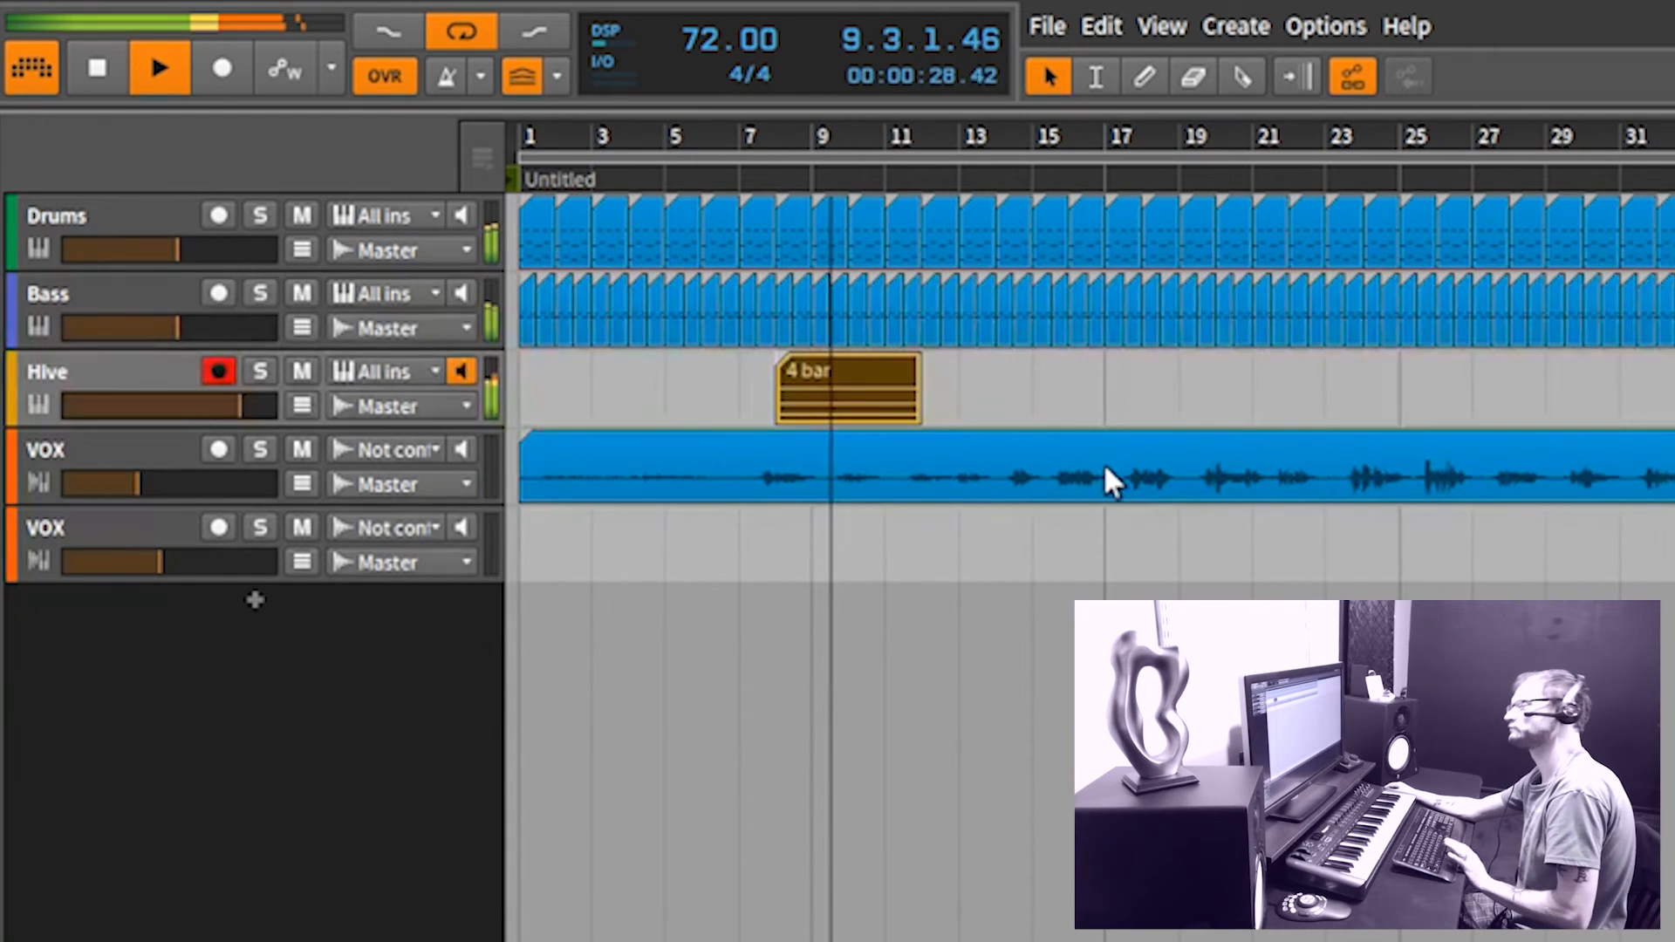
key(space)
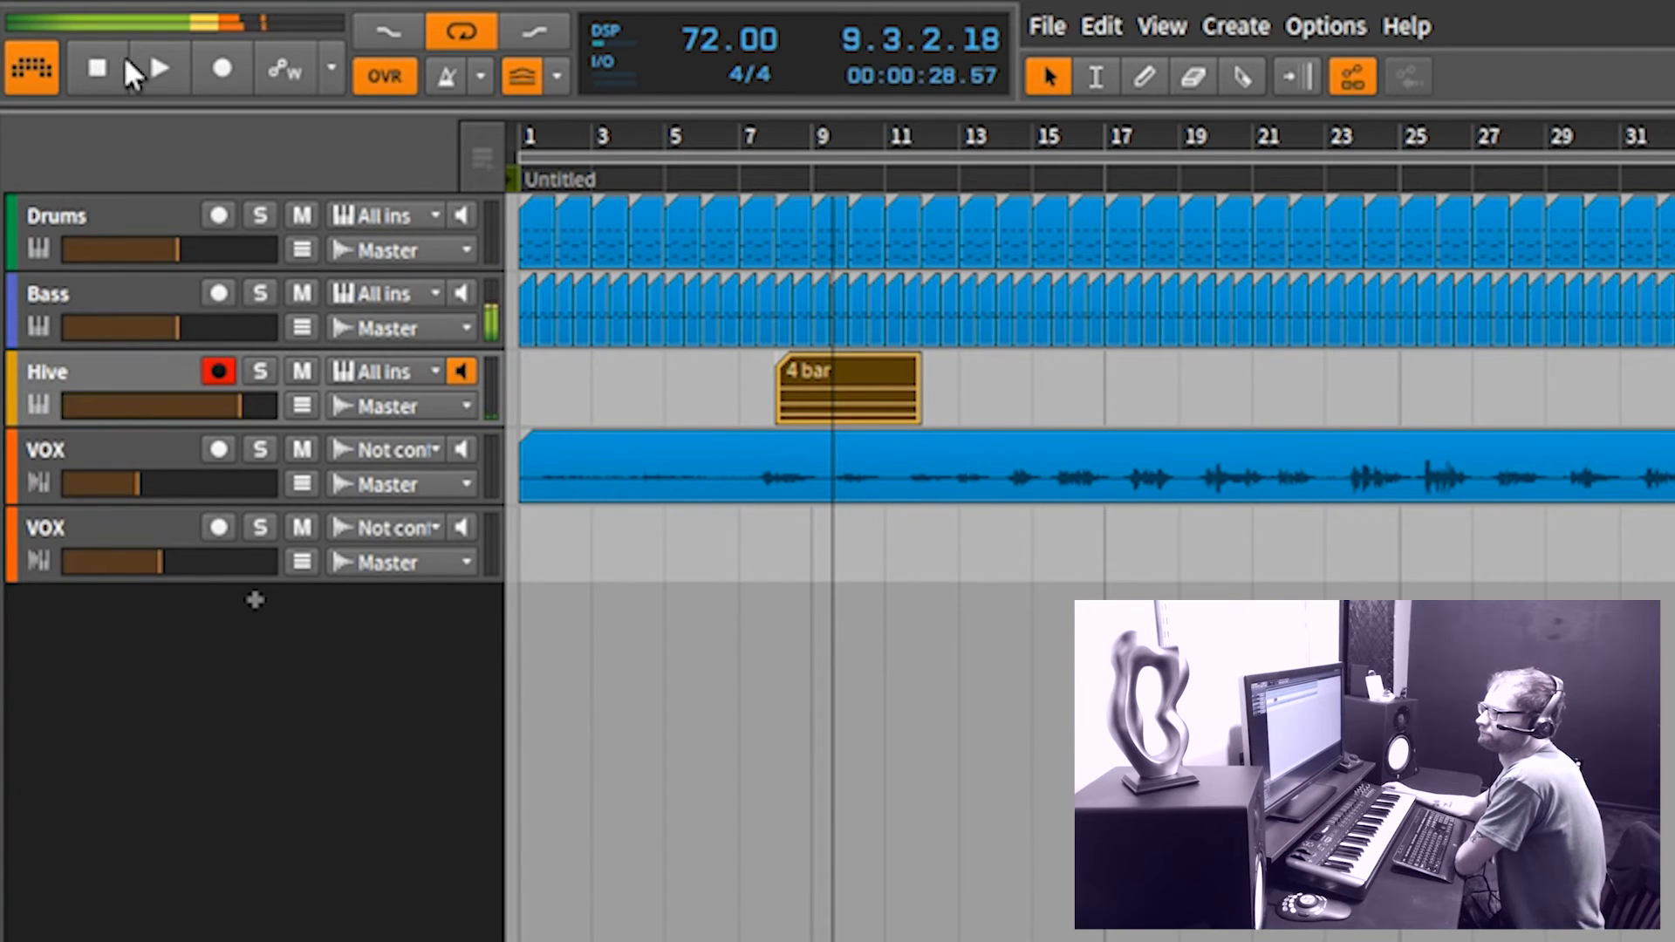
click(1067, 388)
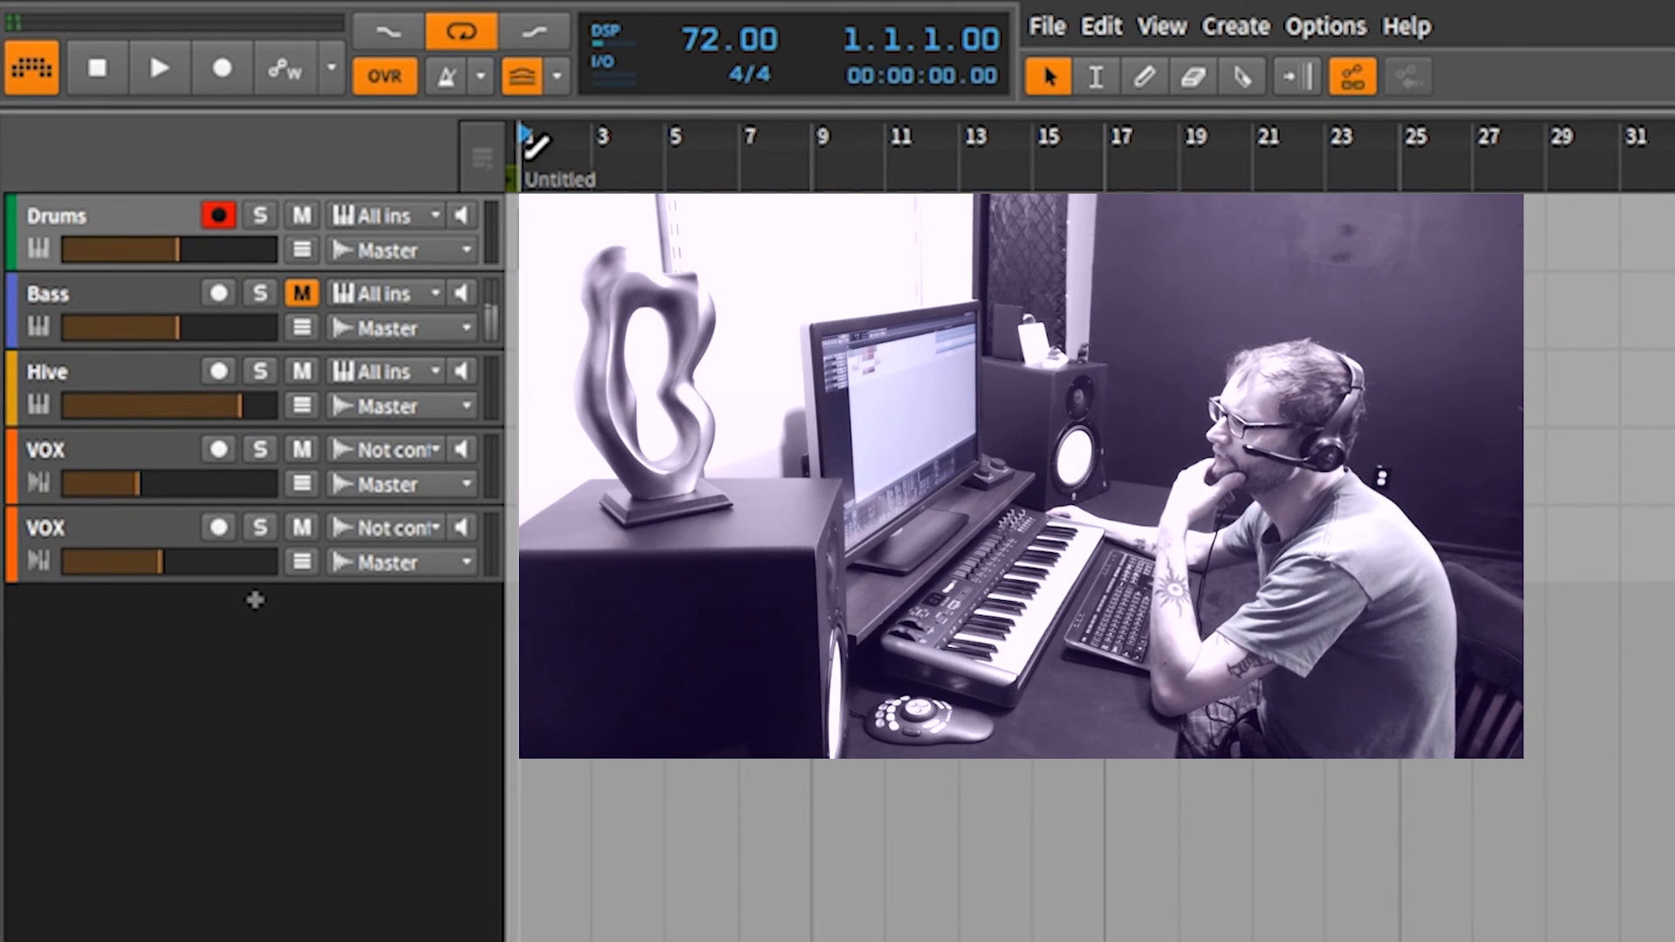
Play the multi-coloured sketch arrangement from bar 1 with the Bass track muted, and stop with the playhead back at the start.
click(177, 68)
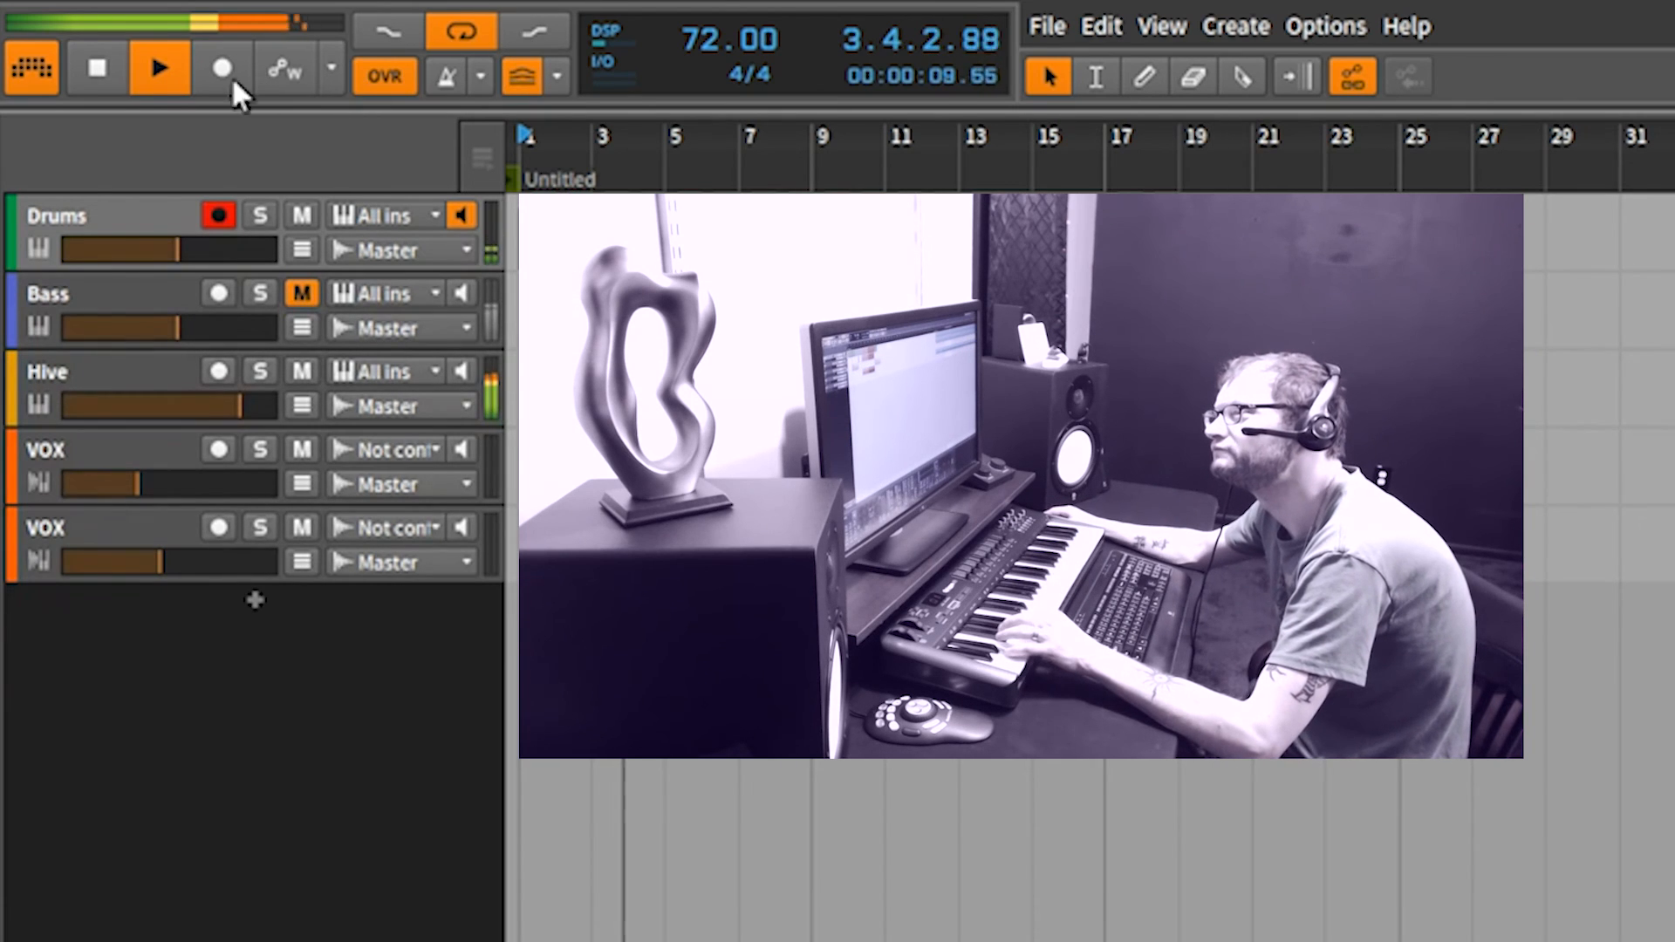
click(116, 68)
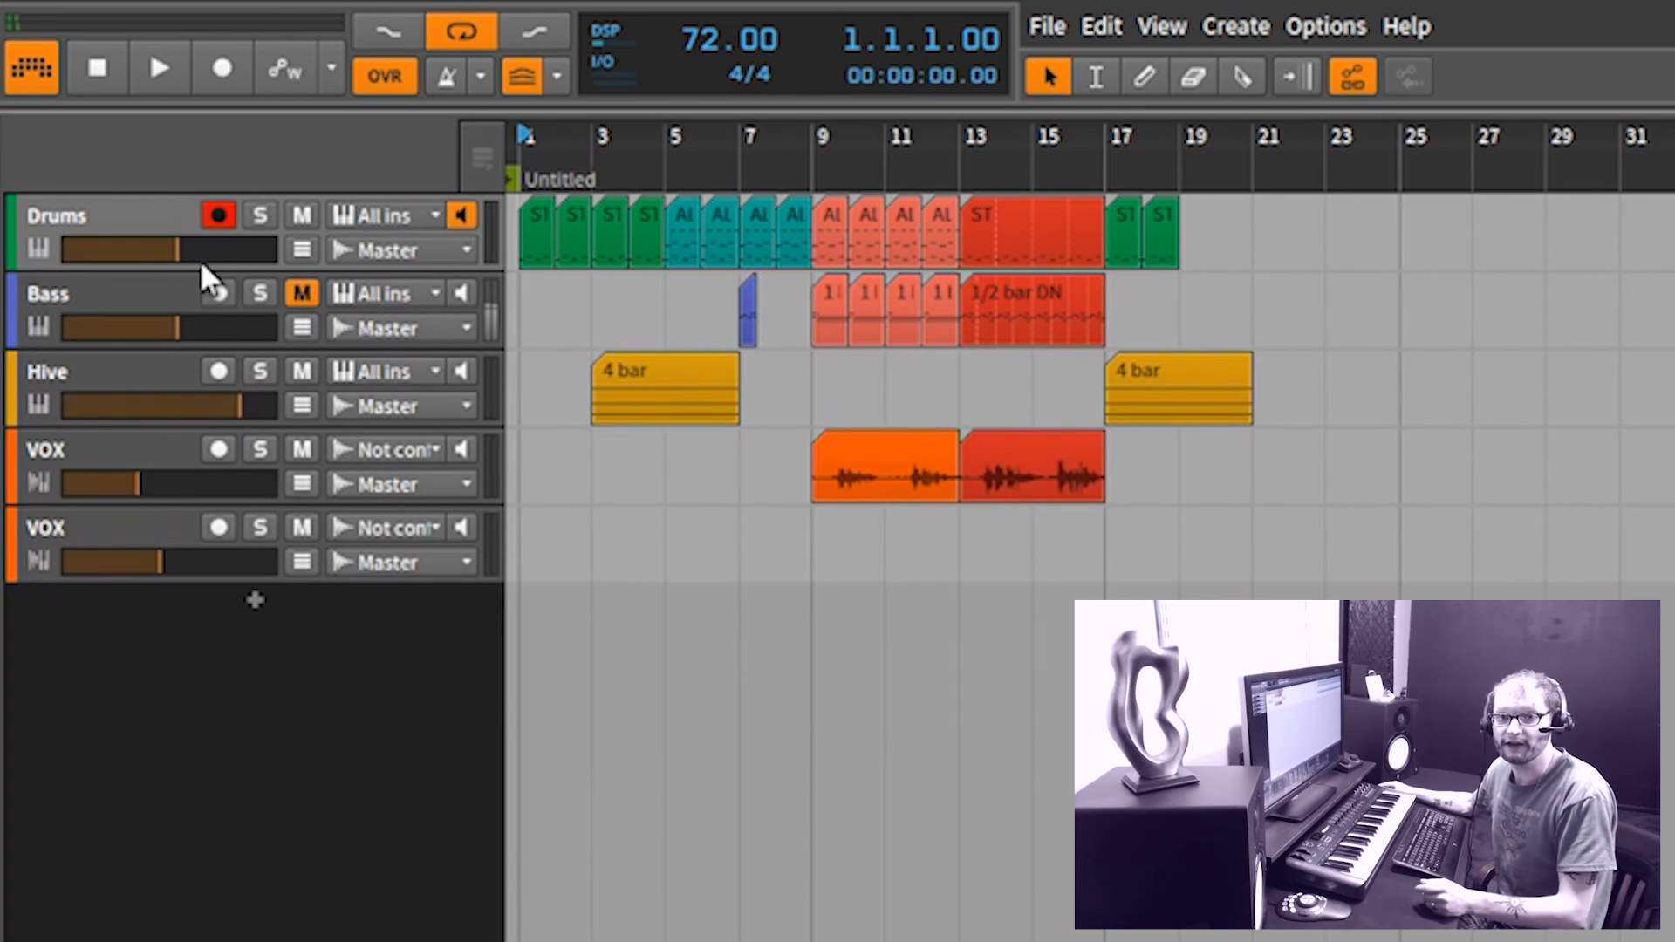